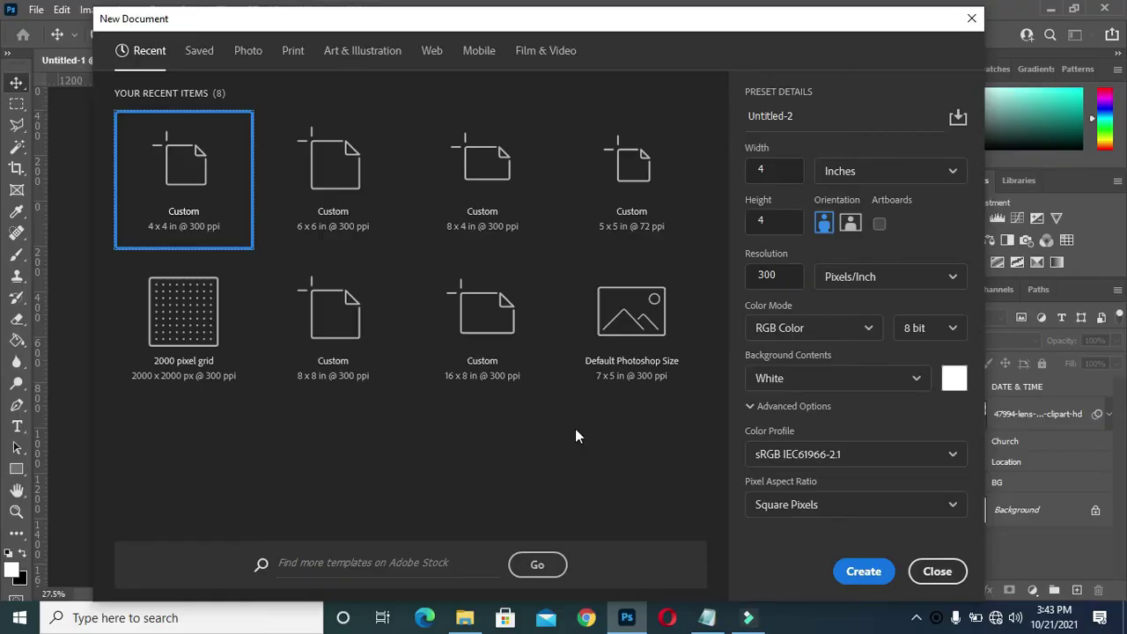
- Create a new 6 × 6 inch, 300 ppi square document
{"action": "left_click", "coordinate": [404, 220]}
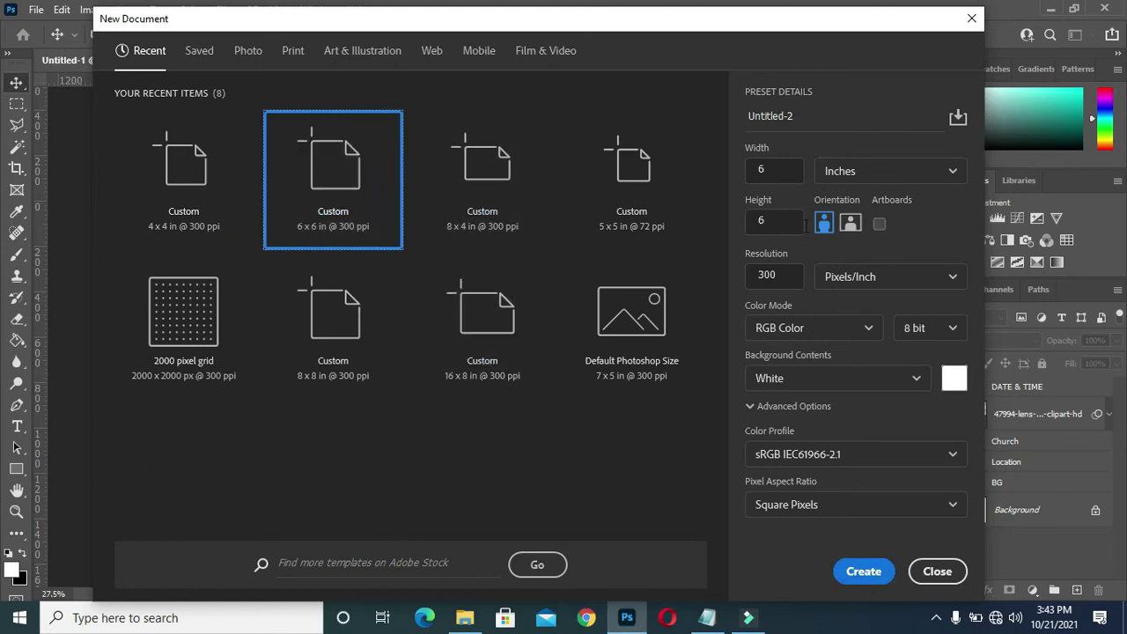
{"action": "double_click", "coordinate": [788, 172]}
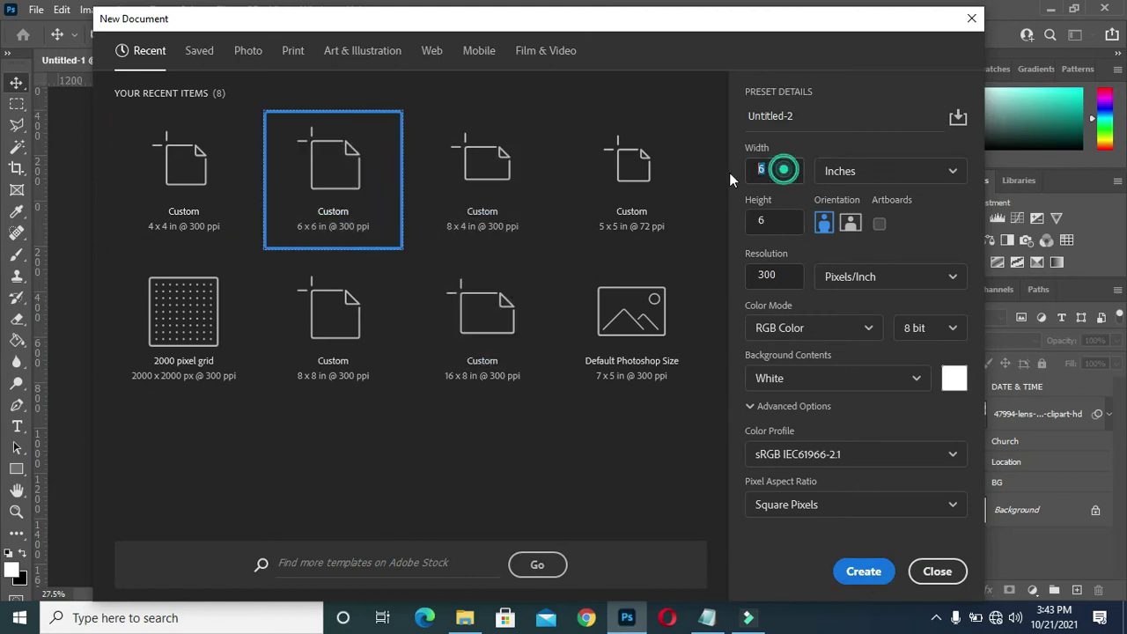
{"action": "double_click", "coordinate": [769, 222]}
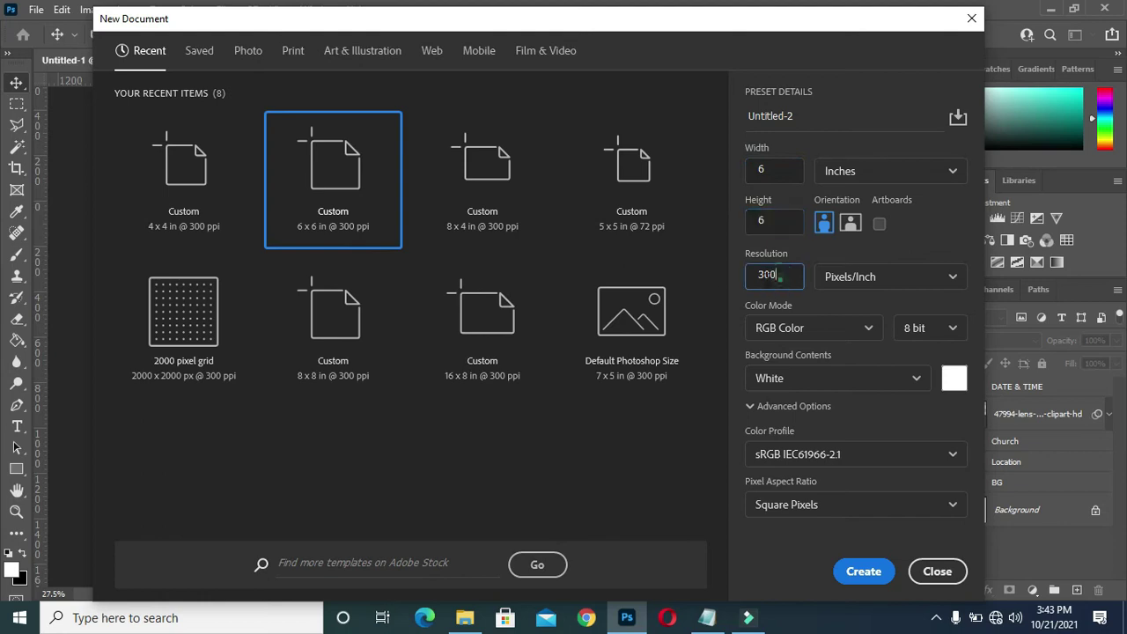
{"action": "left_click", "coordinate": [863, 571]}
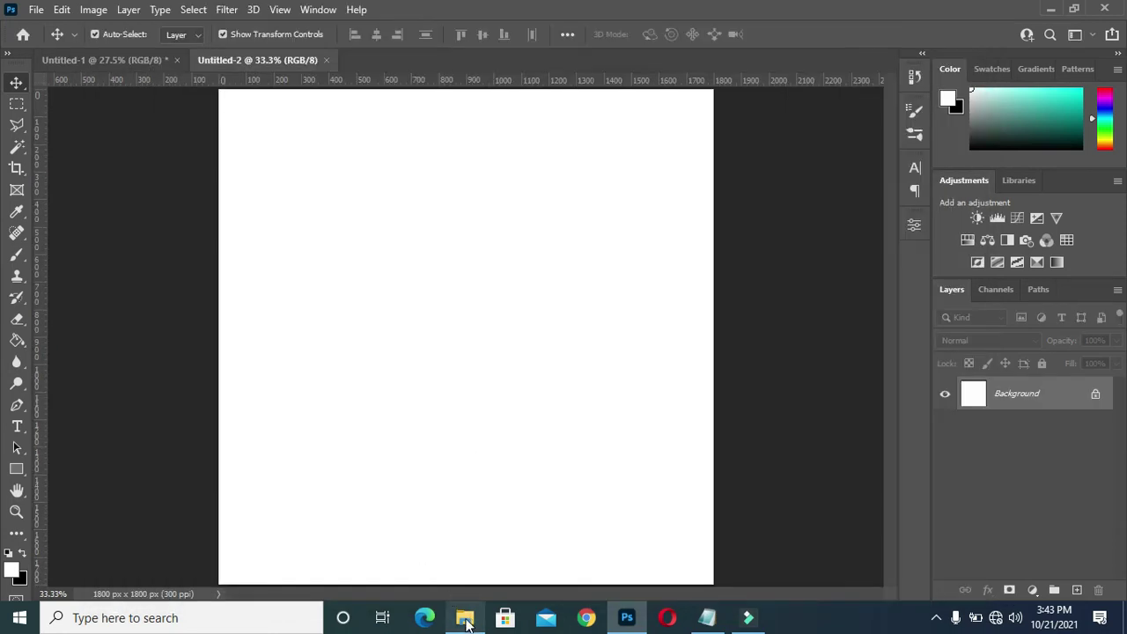
- Select the yellow watercolour image in the image folder and drag it into the document
{"action": "left_click", "coordinate": [467, 618]}
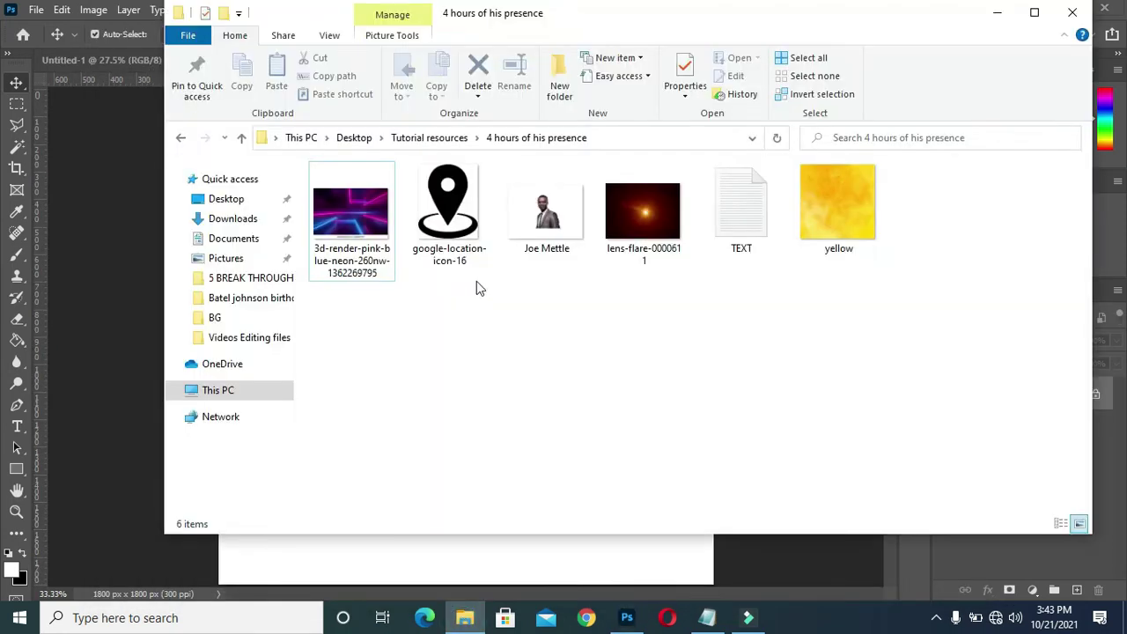
{"action": "left_click", "coordinate": [823, 213]}
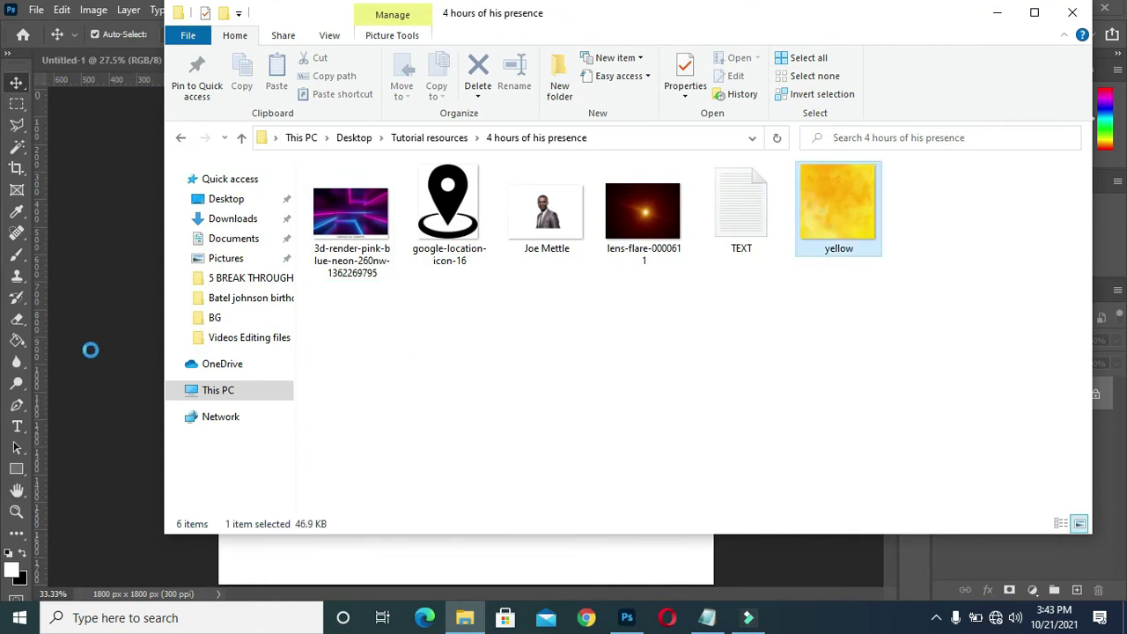
{"action": "left_click_drag", "start_coordinate": [115, 343], "coordinate": [114, 343]}
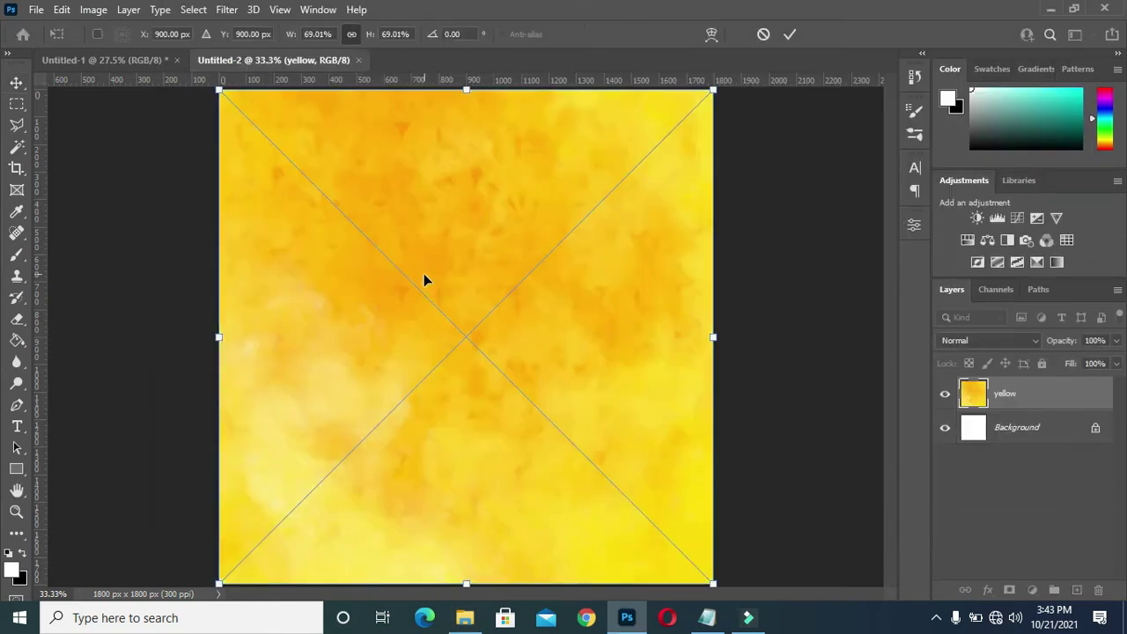
- Commit the placed yellow watercolour image as a layer filling the square canvas
{"action": "left_click", "coordinate": [582, 373]}
{"action": "left_click", "coordinate": [94, 10]}
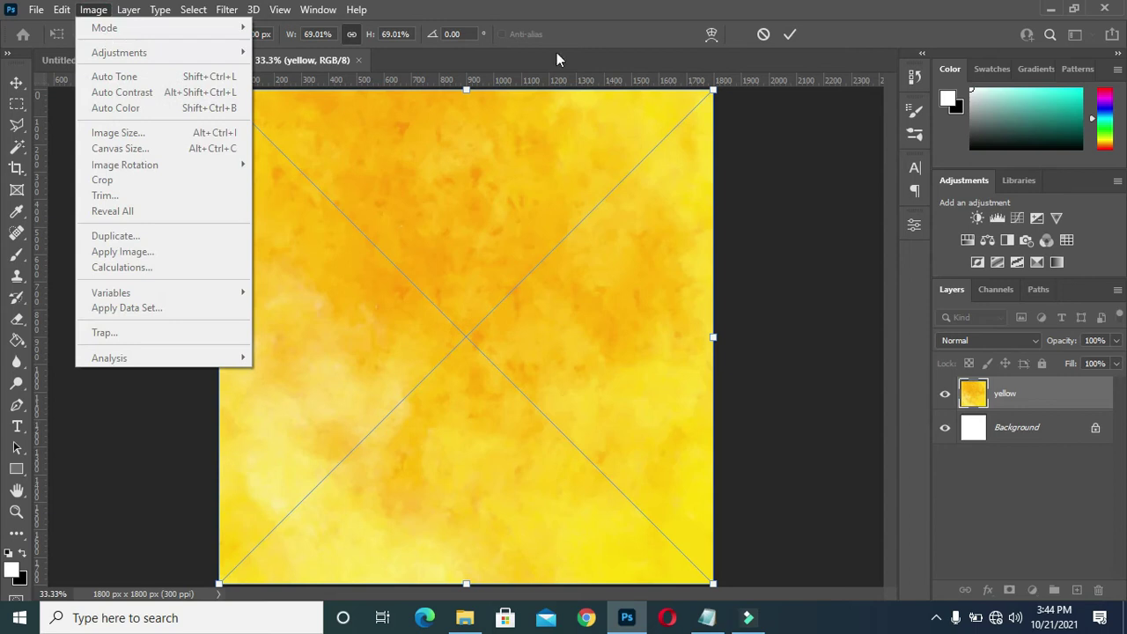
{"action": "left_click", "coordinate": [805, 238]}
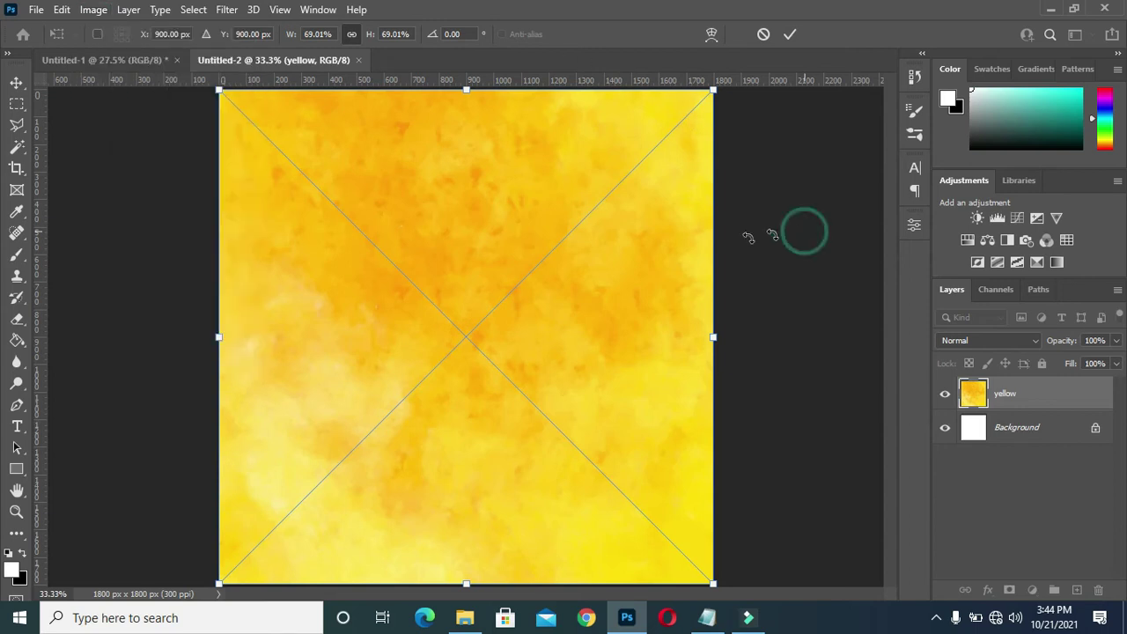
{"action": "key", "text": "Return"}
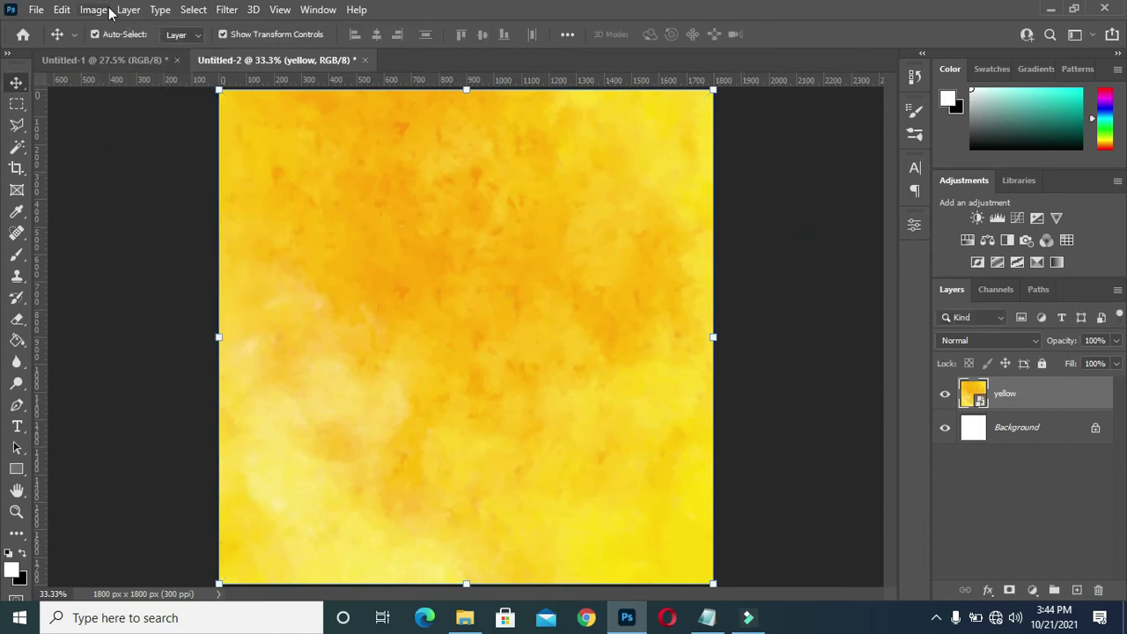
{"action": "left_click", "coordinate": [94, 10]}
{"action": "mouse_move", "coordinate": [119, 53]}
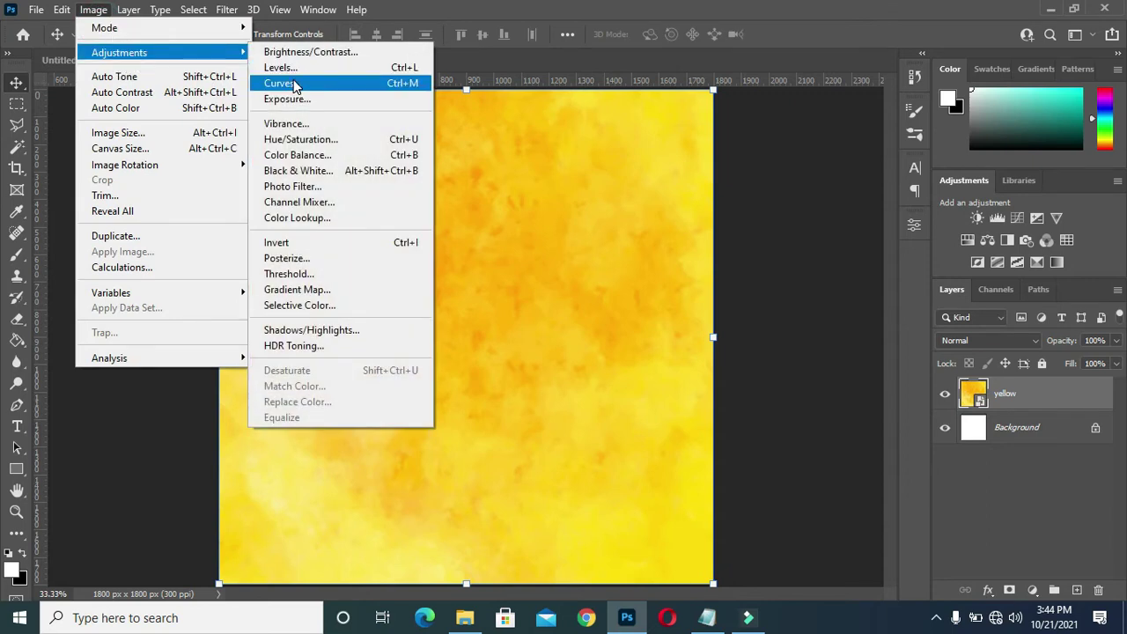
- Apply Curves with the midpoint pulled down to deepen the yellow toward orange
{"action": "left_click", "coordinate": [295, 83]}
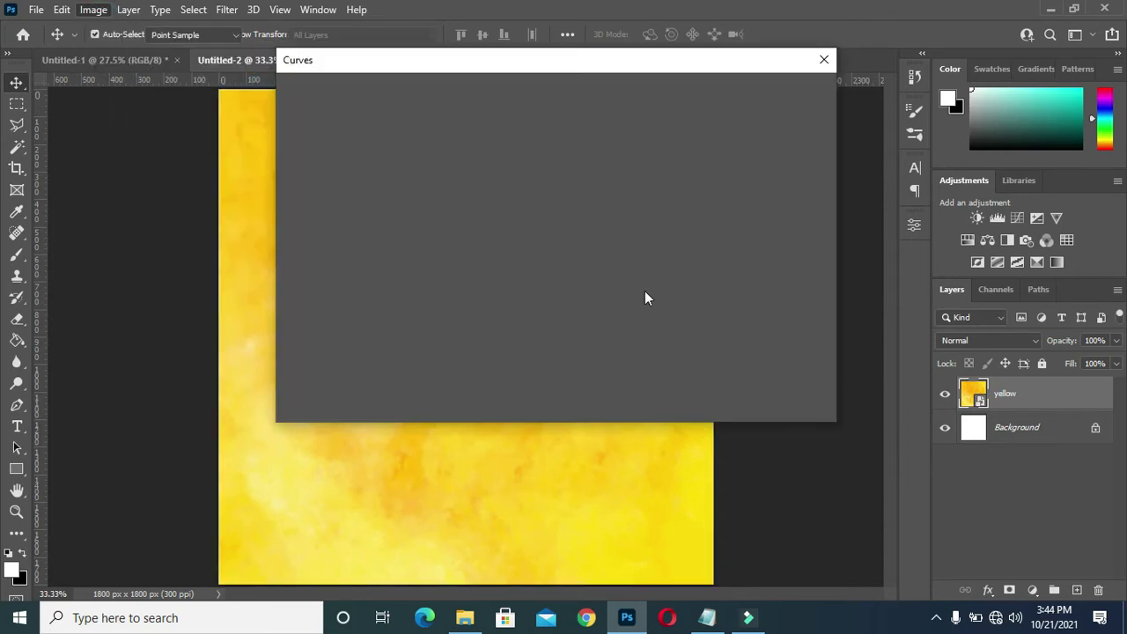
{"action": "left_click_drag", "start_coordinate": [580, 59], "coordinate": [832, 44]}
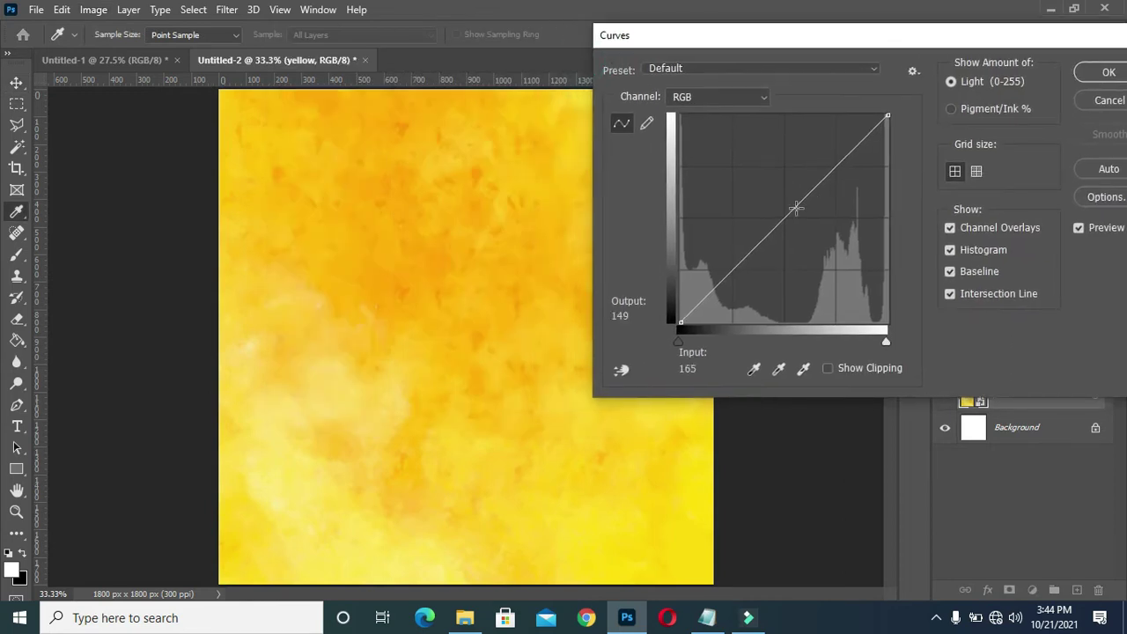
{"action": "left_click", "coordinate": [778, 224]}
{"action": "left_click_drag", "start_coordinate": [777, 224], "coordinate": [797, 238]}
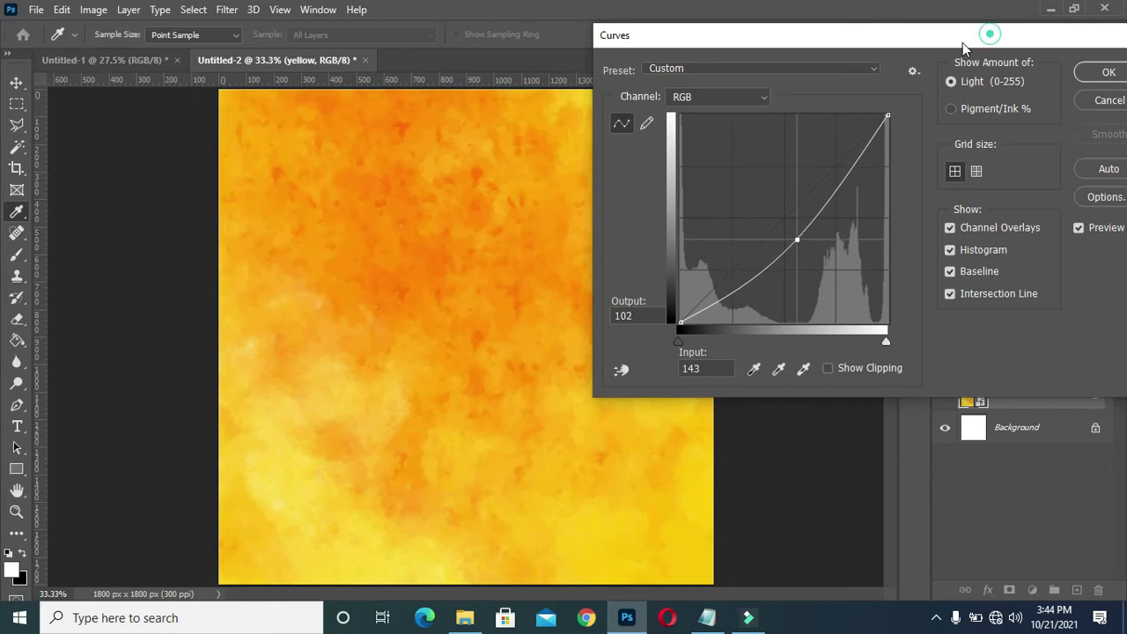
{"action": "left_click_drag", "start_coordinate": [989, 40], "coordinate": [884, 48]}
{"action": "left_click", "coordinate": [990, 80]}
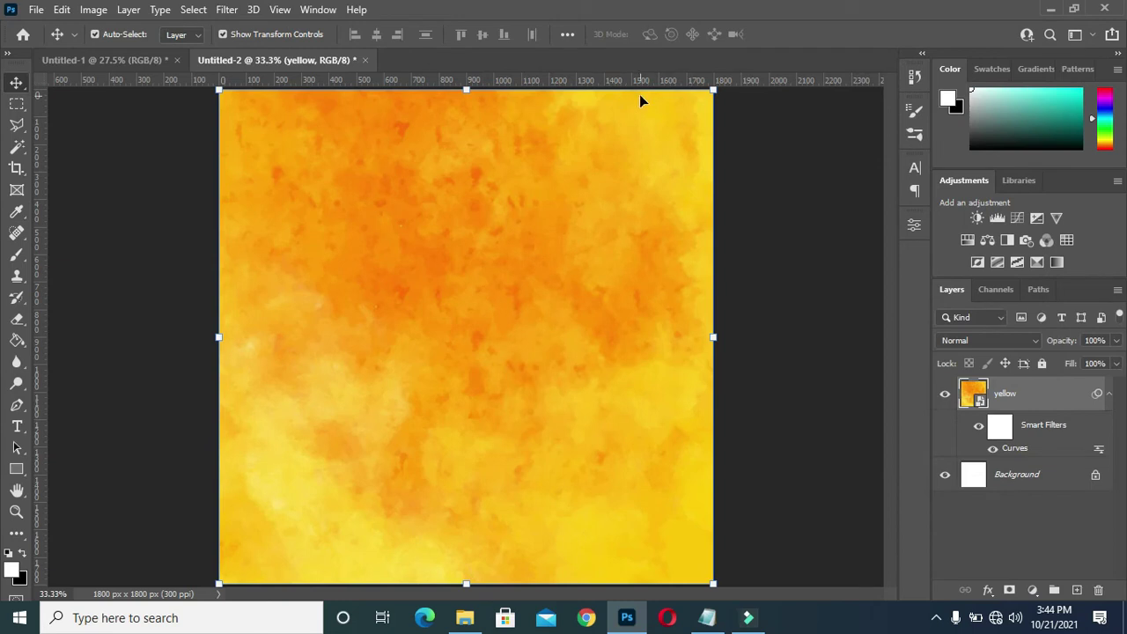
- Place the lens-flare image on the canvas and hide its layer
{"action": "left_click", "coordinate": [465, 618]}
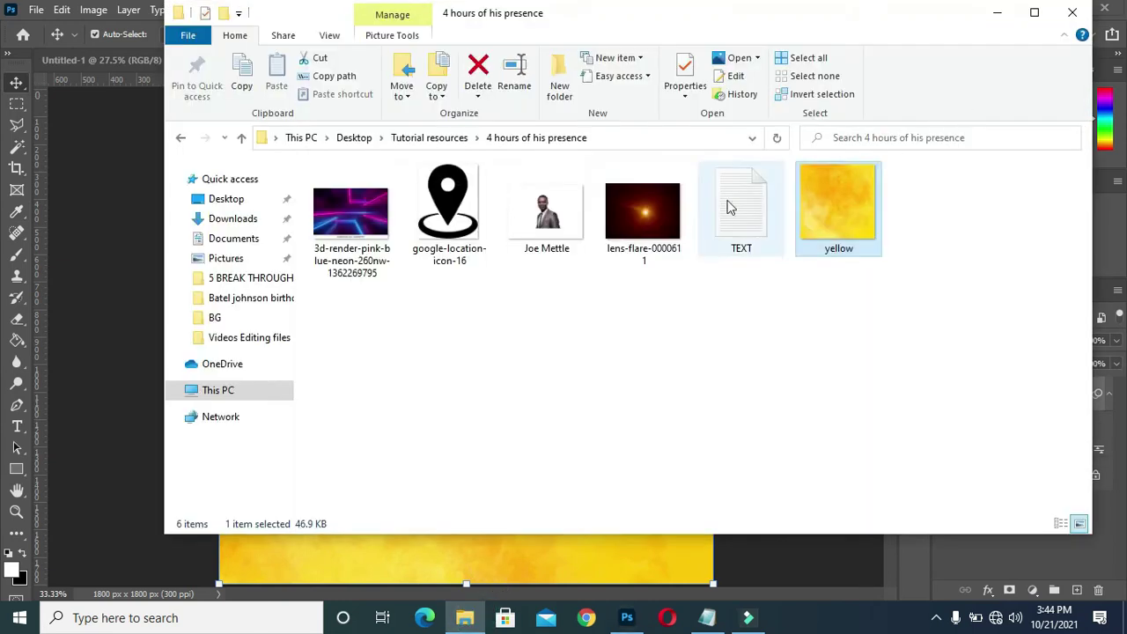
{"action": "left_click", "coordinate": [646, 213]}
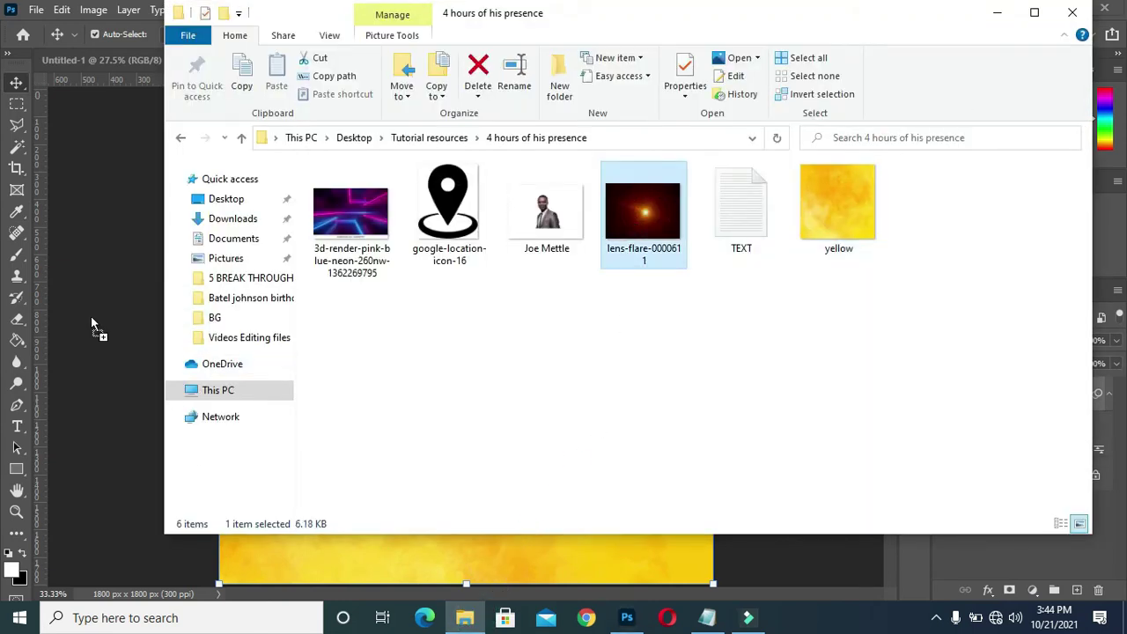
{"action": "left_click", "coordinate": [91, 316]}
{"action": "left_click_drag", "start_coordinate": [99, 329], "coordinate": [483, 322]}
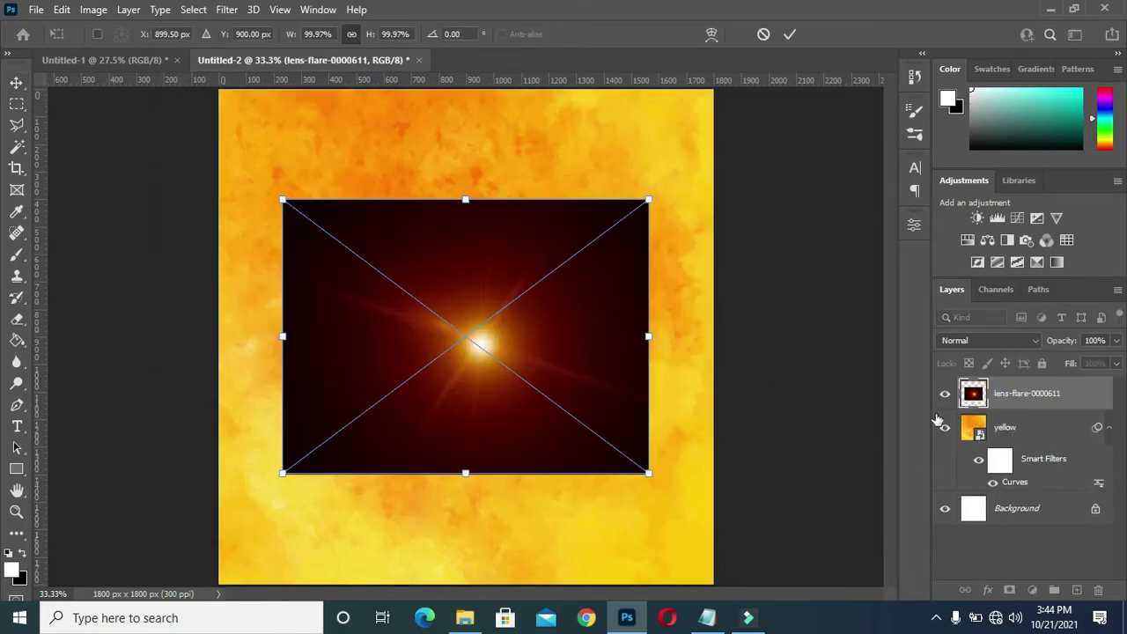
{"action": "left_click", "coordinate": [945, 393]}
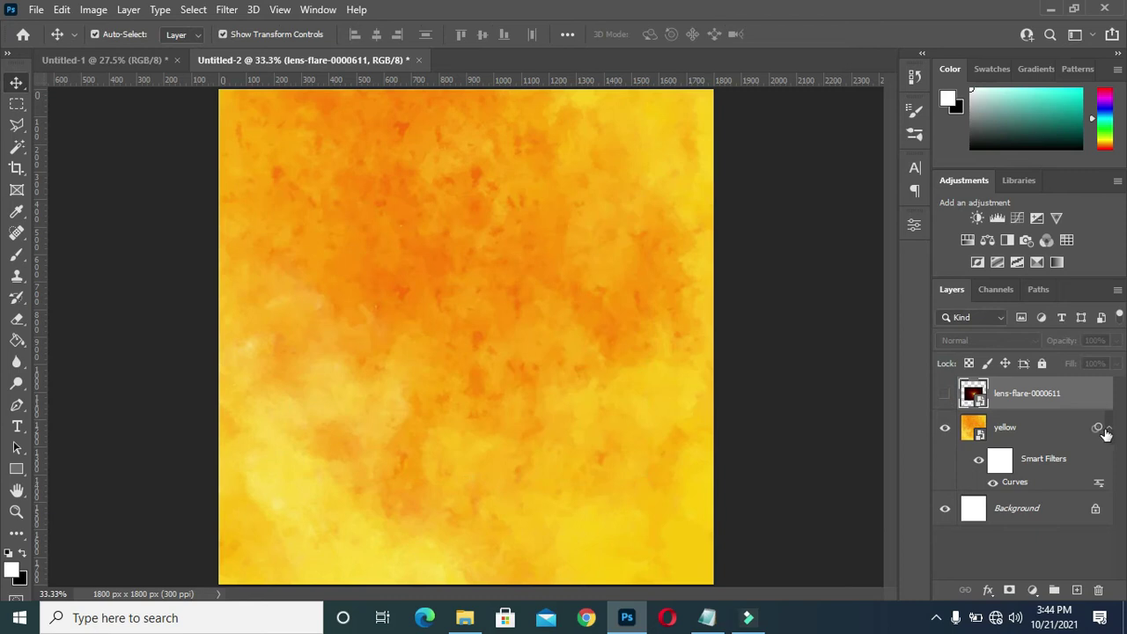
- Select the yellow background layer and pick the neon 3d-render image file
{"action": "left_click", "coordinate": [1107, 428]}
{"action": "left_click", "coordinate": [1039, 427]}
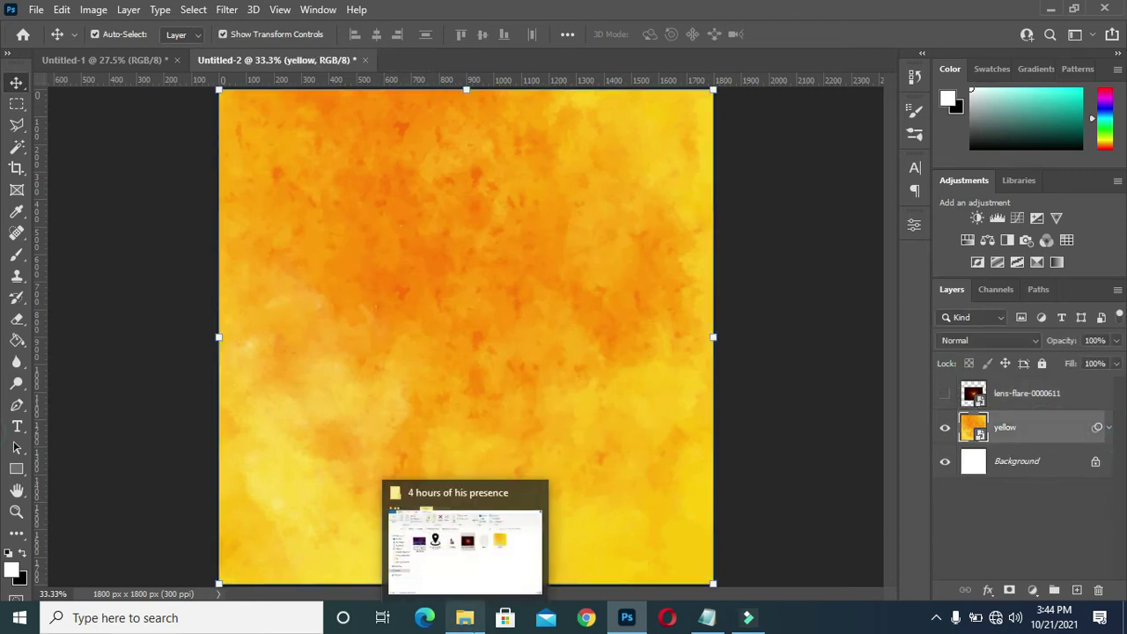
{"action": "left_click", "coordinate": [450, 563]}
{"action": "left_click", "coordinate": [346, 220]}
- Place the neon render image and scale it to about 155% to cover the canvas
{"action": "left_click_drag", "start_coordinate": [137, 299], "coordinate": [118, 305]}
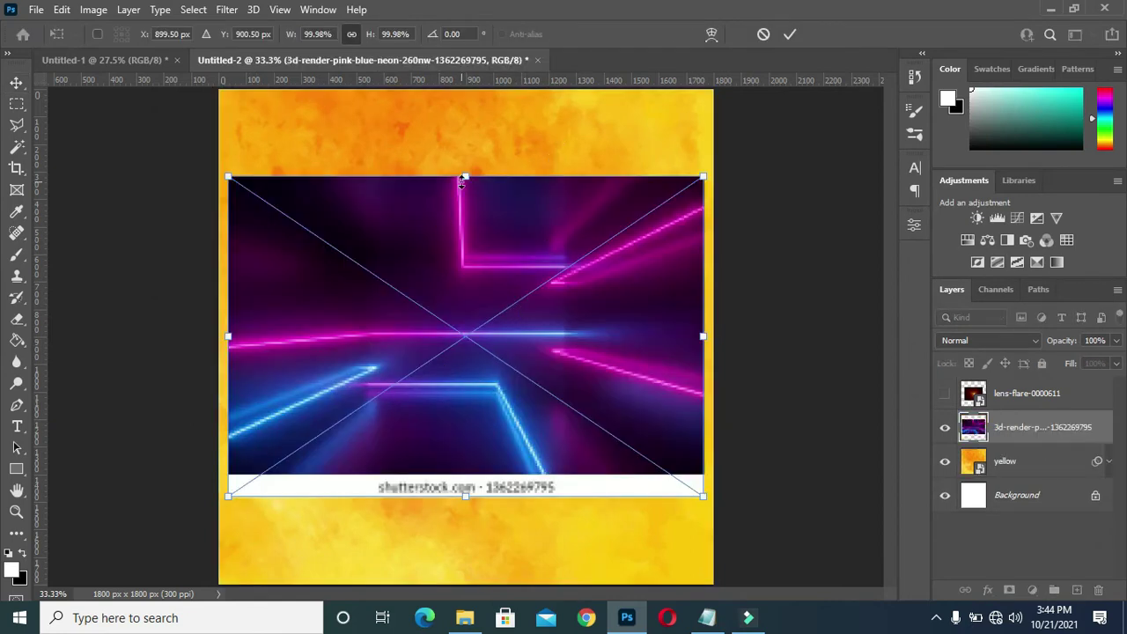
{"action": "left_click_drag", "start_coordinate": [464, 177], "coordinate": [466, 53]}
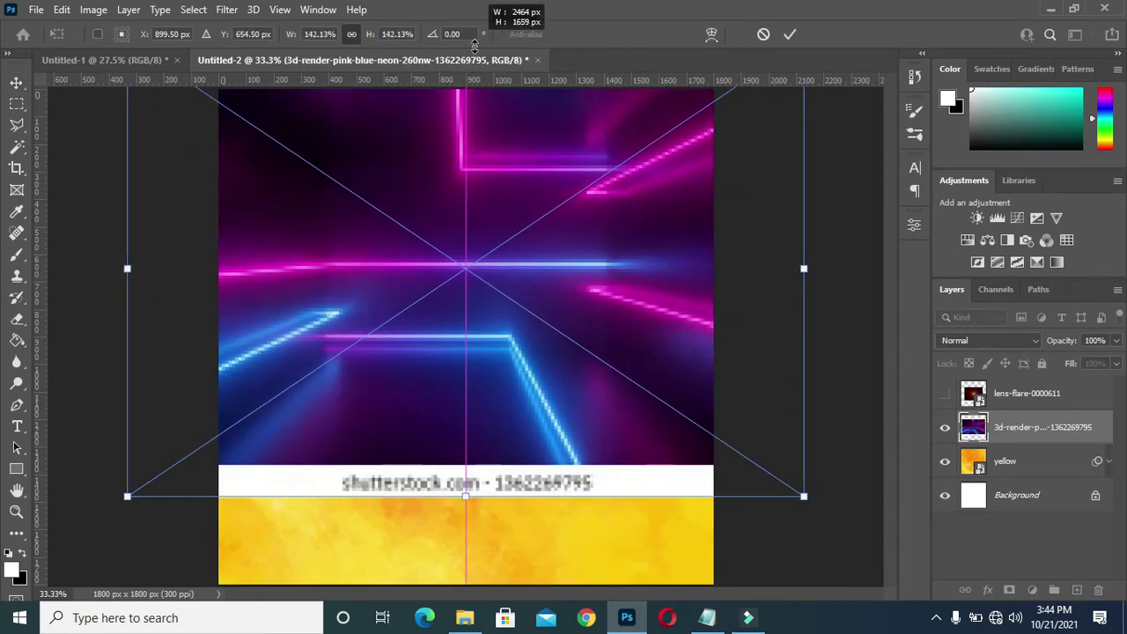
{"action": "left_click_drag", "start_coordinate": [520, 277], "coordinate": [521, 349]}
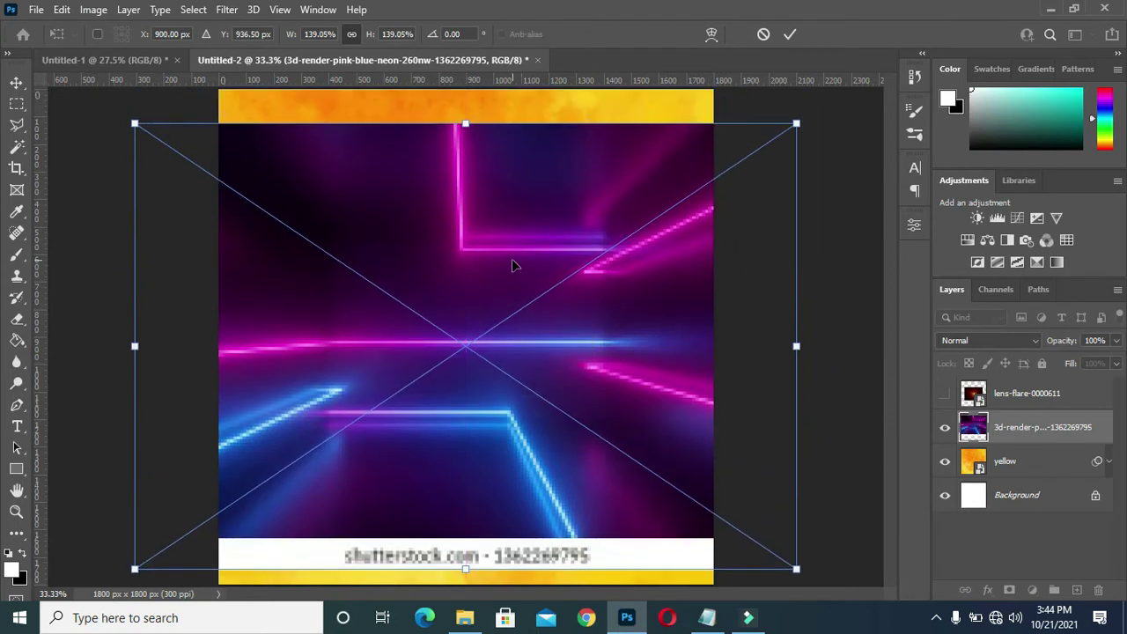
{"action": "left_click_drag", "start_coordinate": [464, 122], "coordinate": [465, 67]}
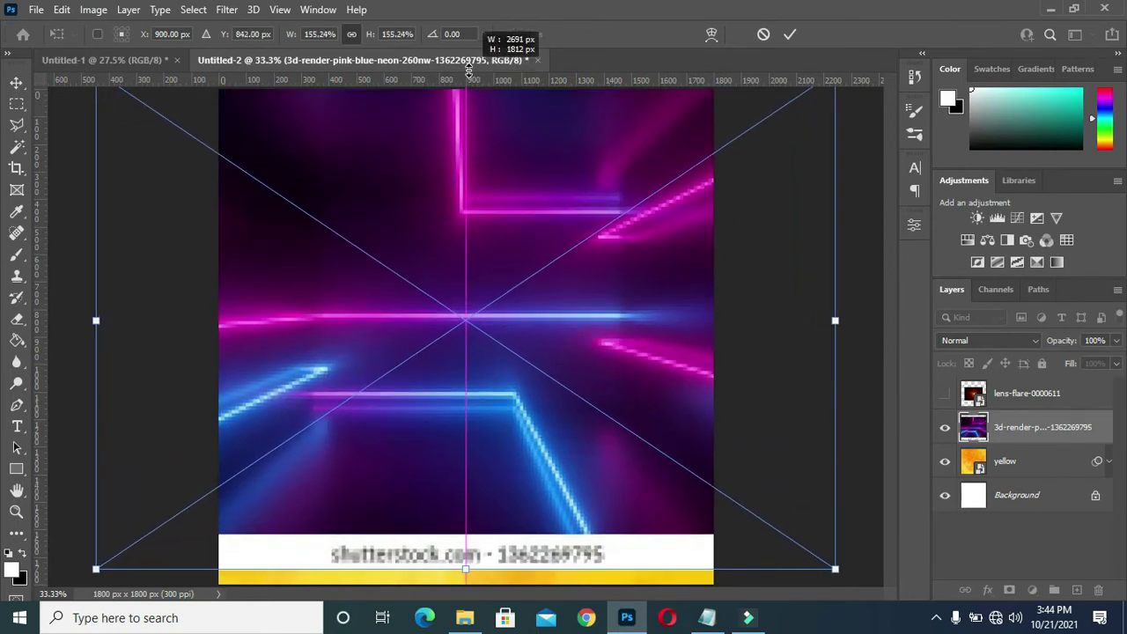
{"action": "key", "text": "Return"}
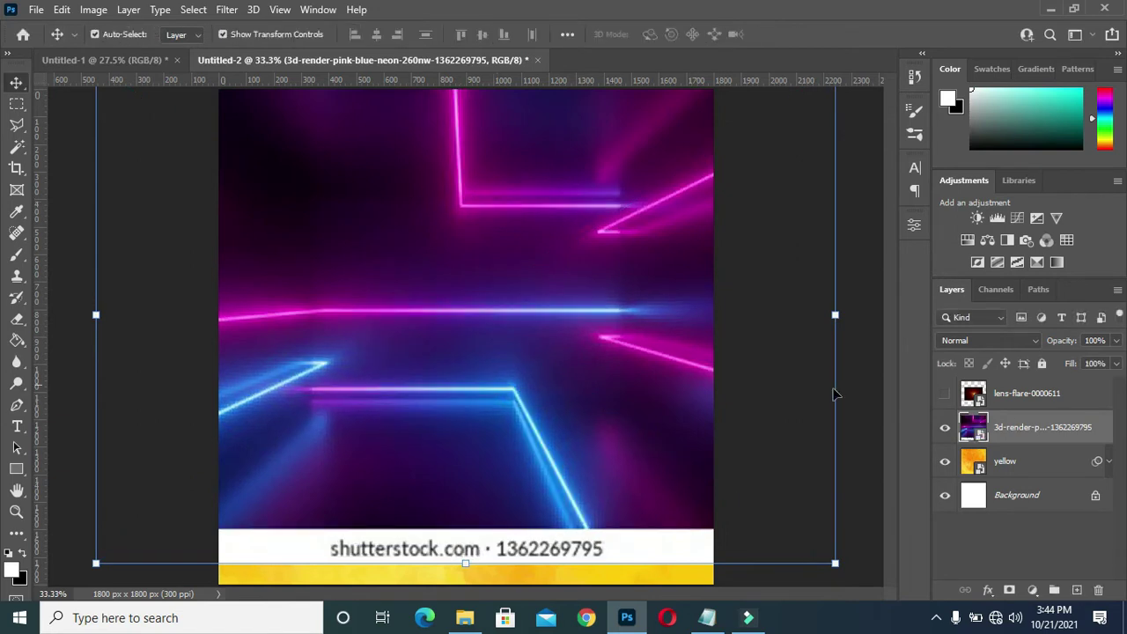
{"action": "left_click", "coordinate": [986, 340]}
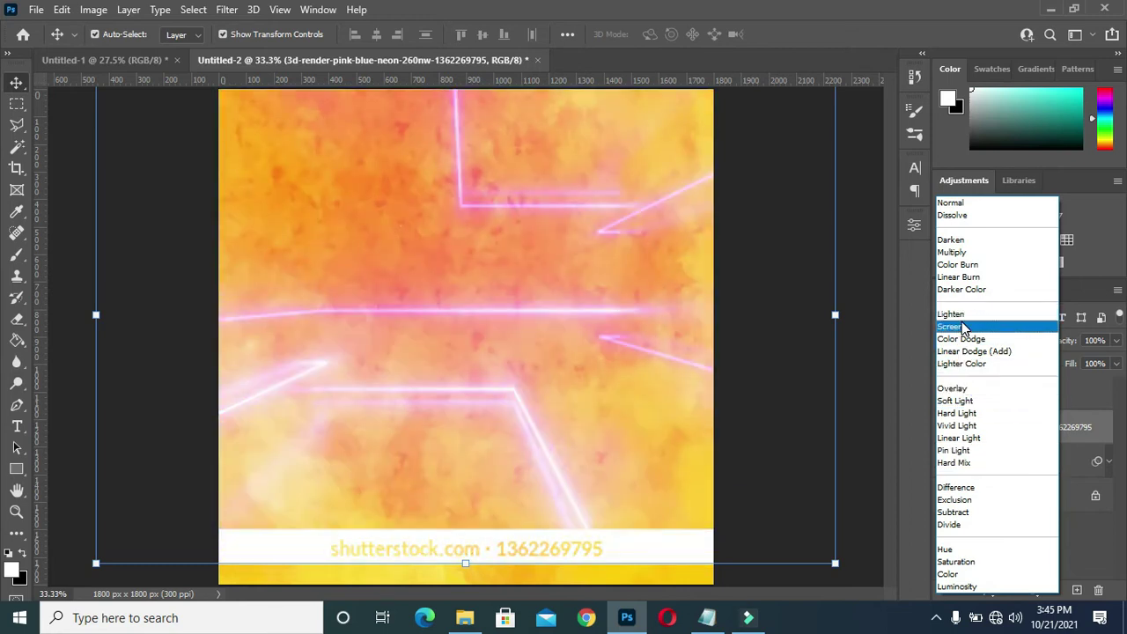
- Set the neon layer to Screen blend mode at 57% opacity
{"action": "left_click", "coordinate": [964, 328]}
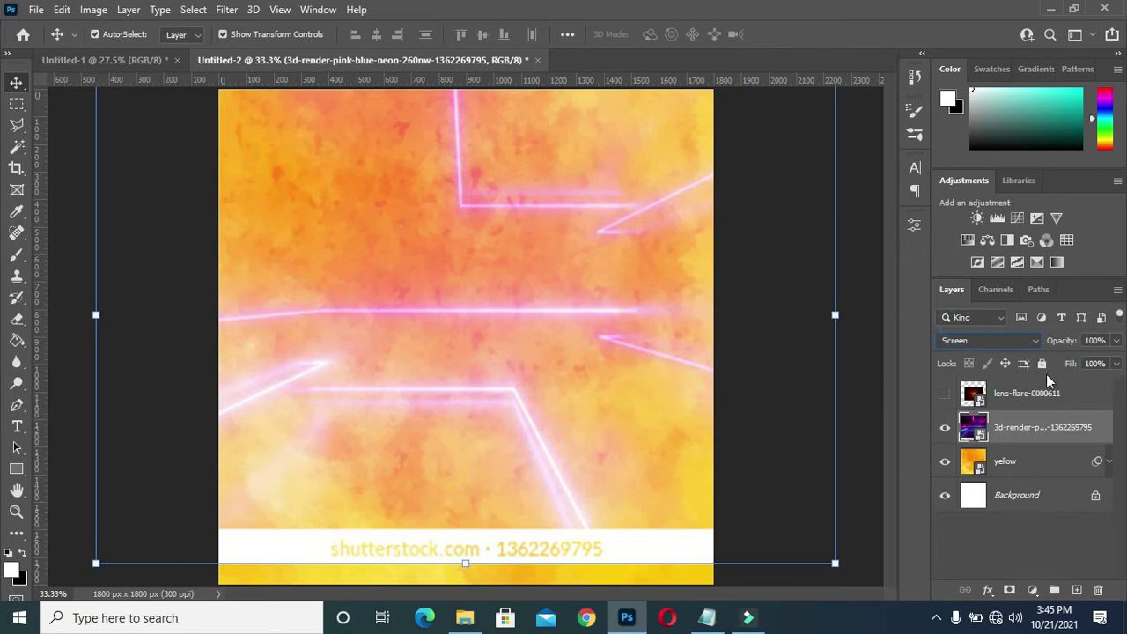
{"action": "left_click_drag", "start_coordinate": [1065, 341], "coordinate": [1015, 350]}
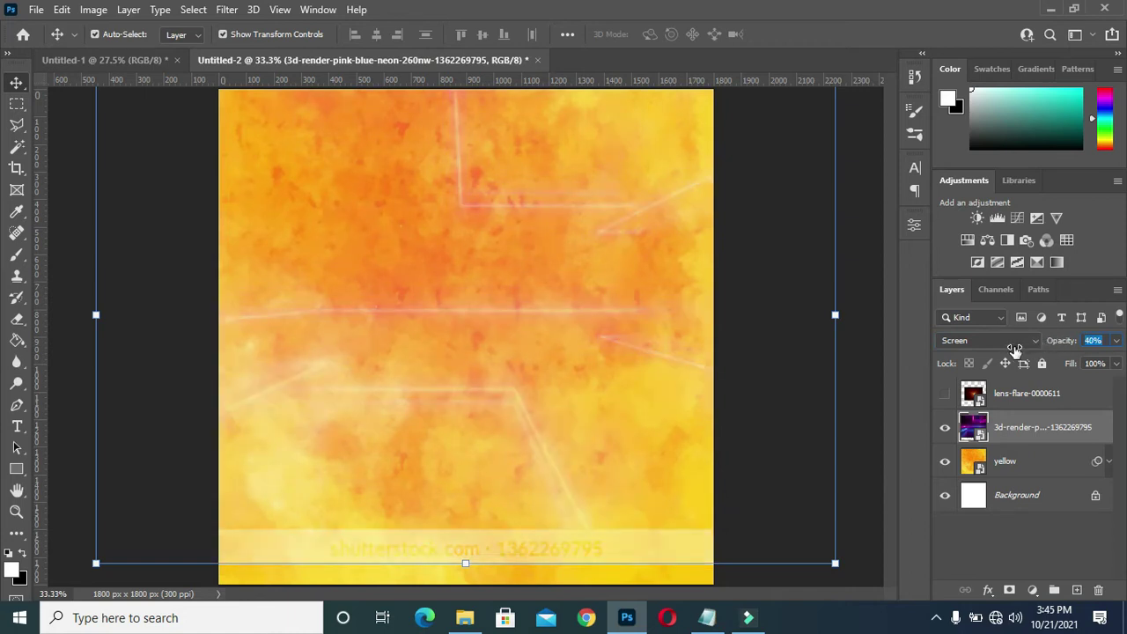
{"action": "left_click_drag", "start_coordinate": [1015, 349], "coordinate": [1024, 350]}
{"action": "left_click", "coordinate": [545, 299]}
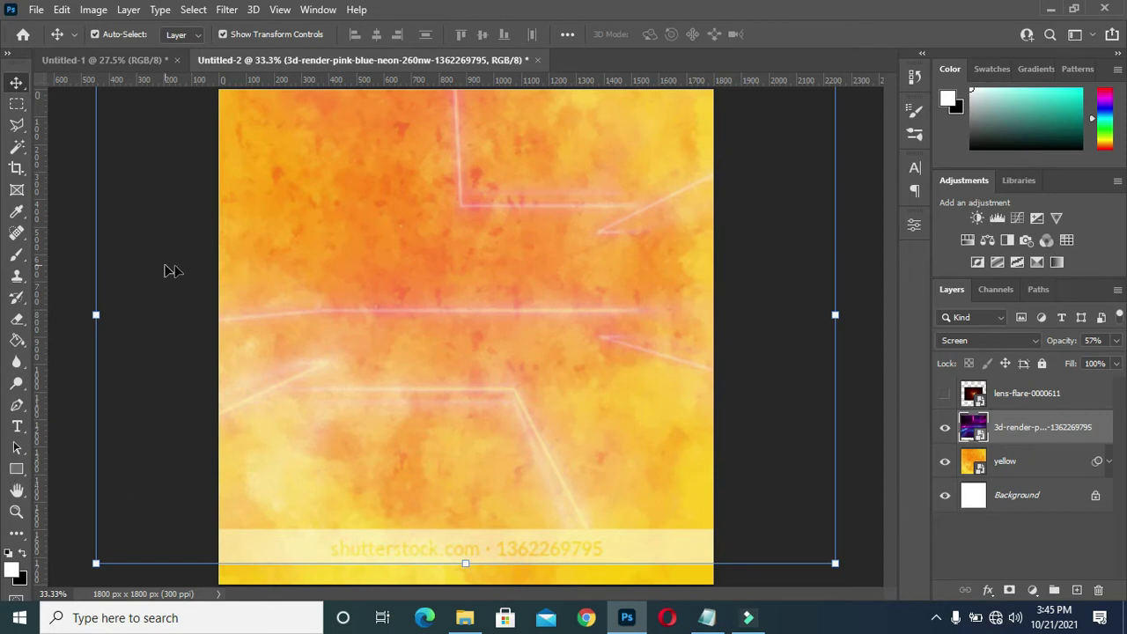
{"action": "left_click", "coordinate": [367, 326]}
- Drag the Church group from Untitled-1 into Untitled-2 and enlarge it to about 182%
{"action": "left_click", "coordinate": [137, 60]}
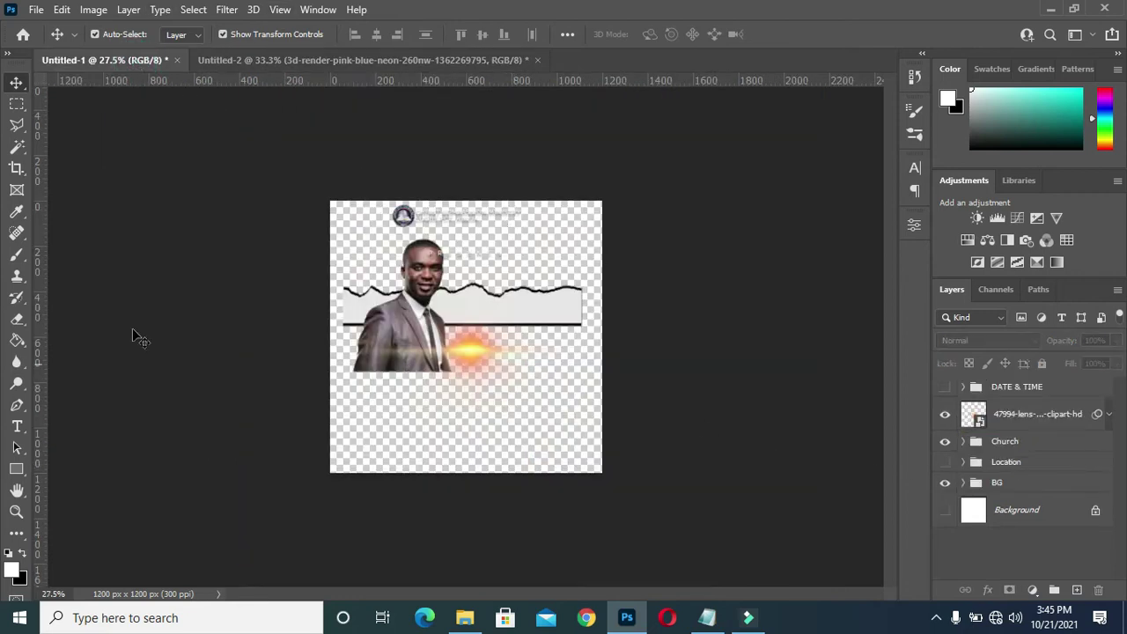
{"action": "left_click_drag", "start_coordinate": [1015, 445], "coordinate": [359, 62]}
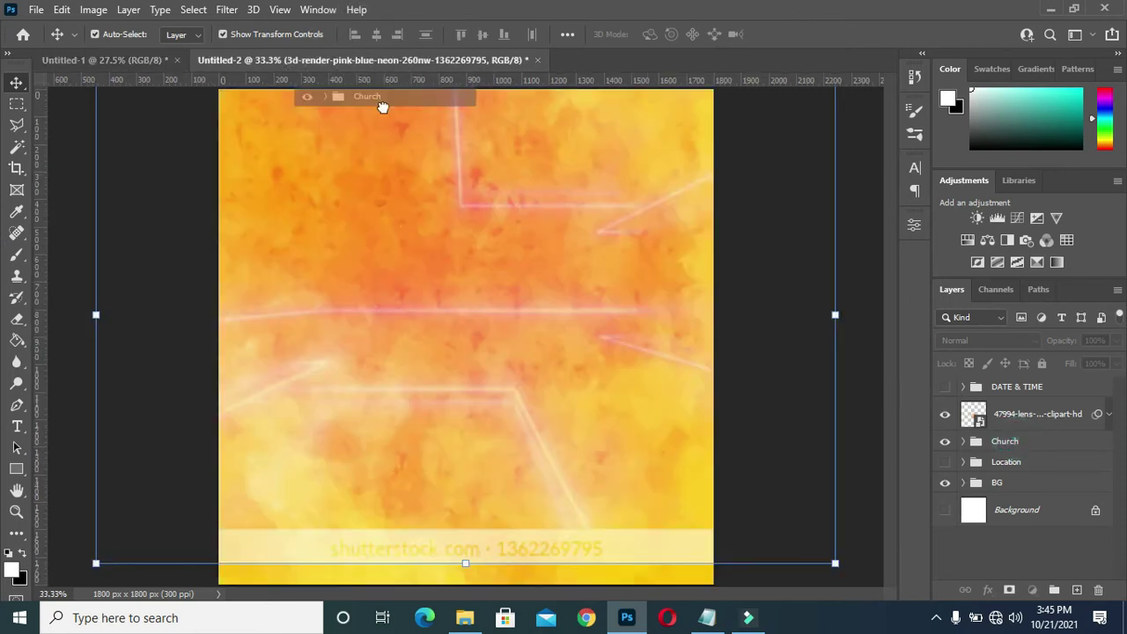
{"action": "left_click_drag", "start_coordinate": [359, 62], "coordinate": [422, 190]}
{"action": "scroll", "coordinate": [422, 190], "scroll_direction": "up", "scroll_amount": 2}
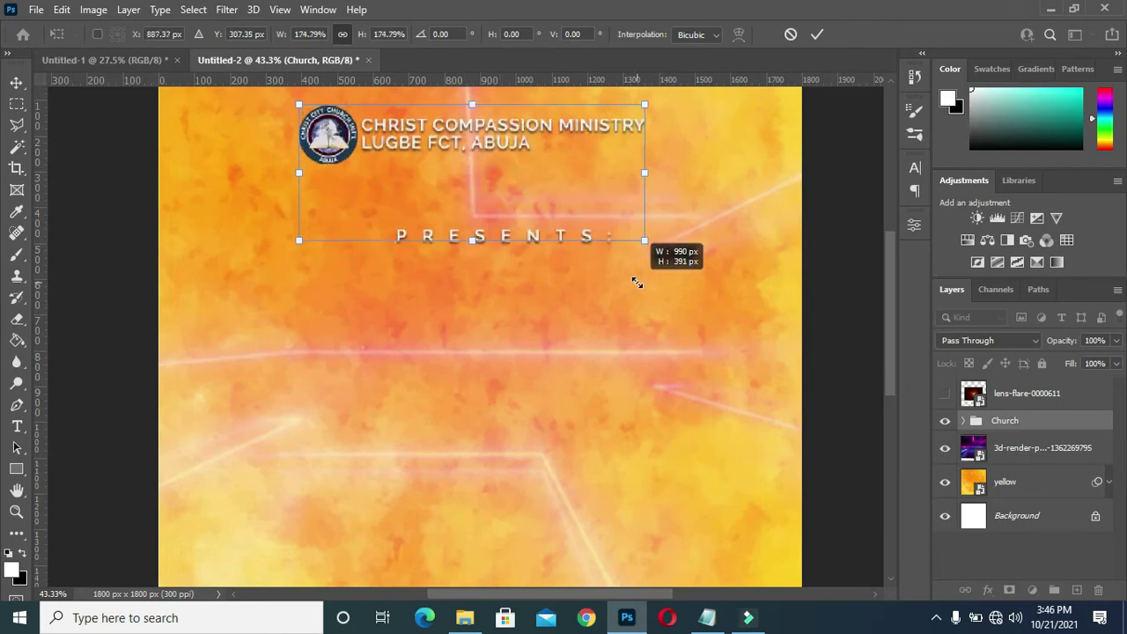
{"action": "left_click_drag", "start_coordinate": [499, 184], "coordinate": [649, 293]}
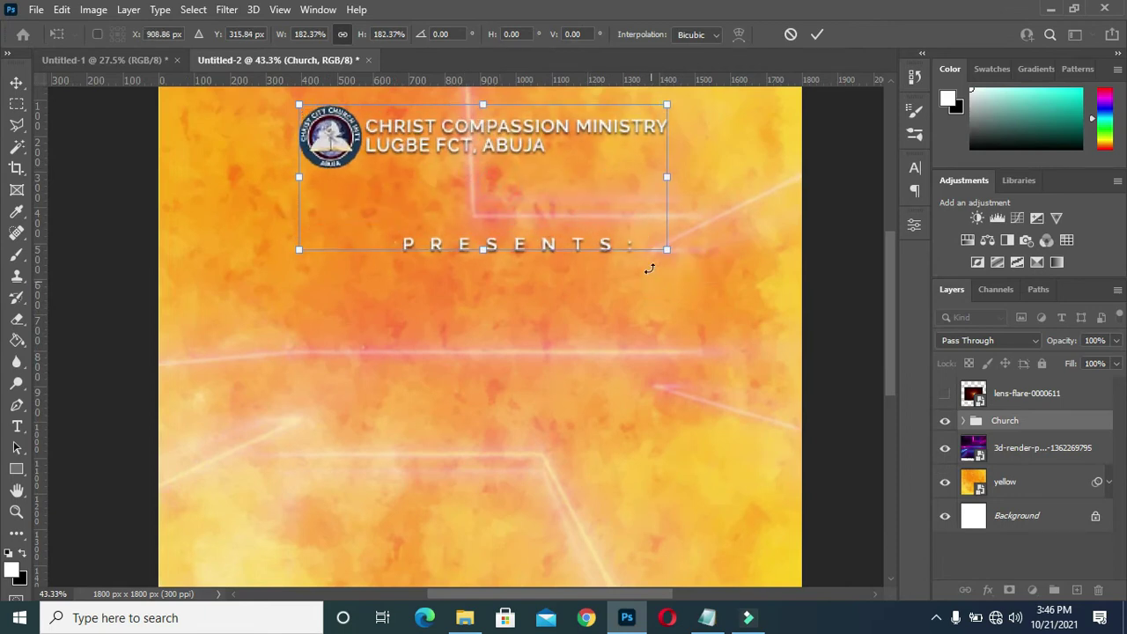
{"action": "scroll", "coordinate": [524, 180], "scroll_direction": "down", "scroll_amount": 2}
{"action": "key", "text": "Return"}
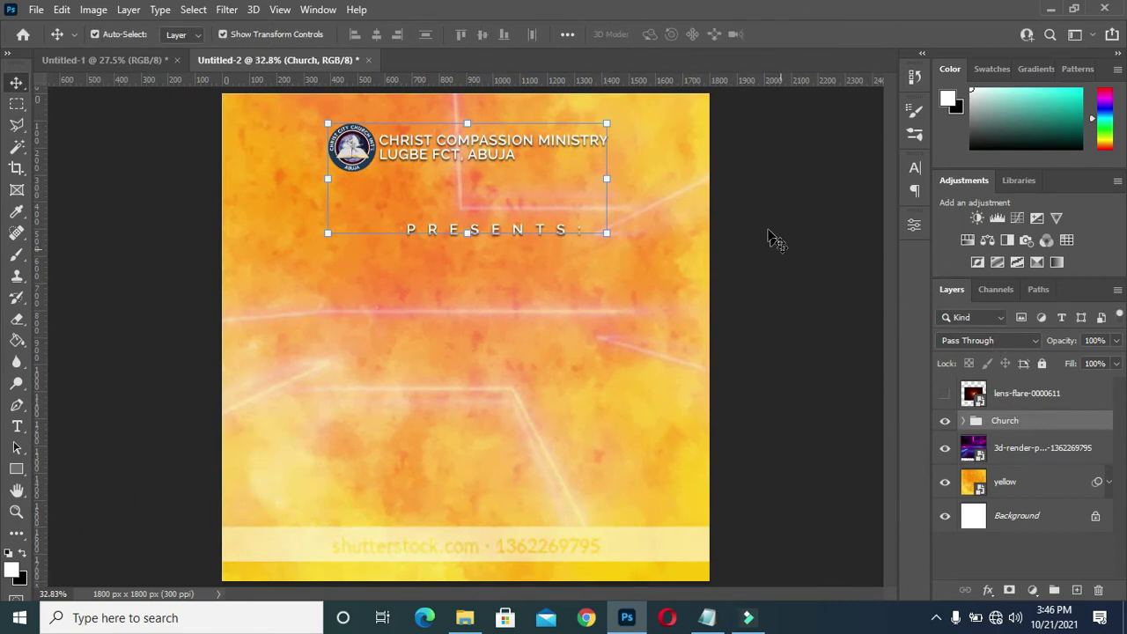
- Centre the Church group horizontally on the canvas
{"action": "left_click", "coordinate": [762, 216]}
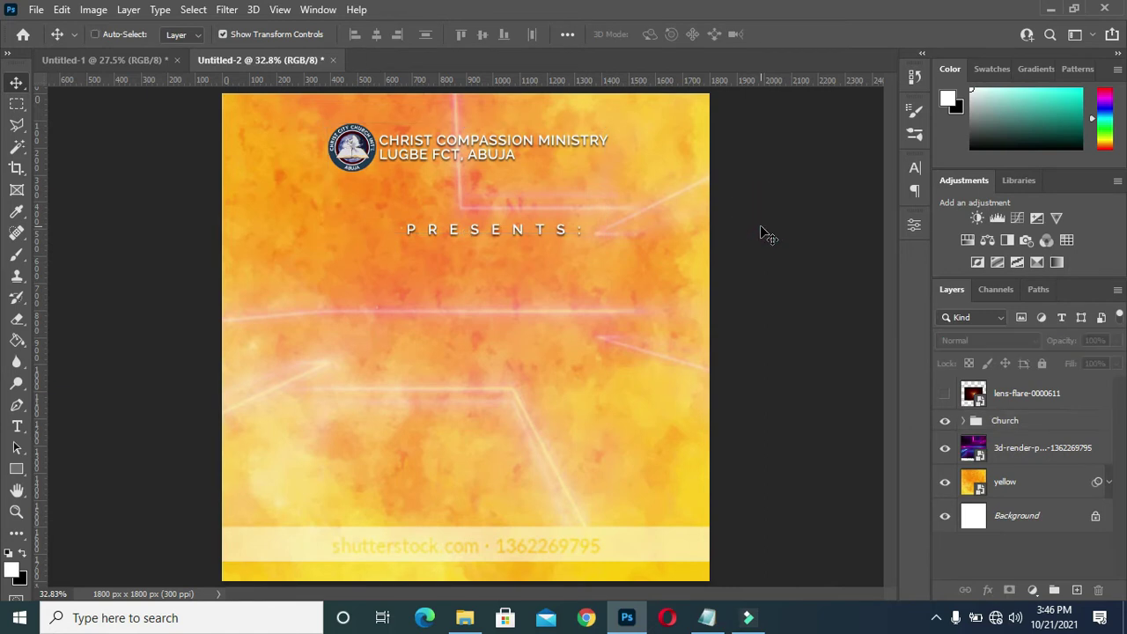
{"action": "key", "text": "ctrl+a"}
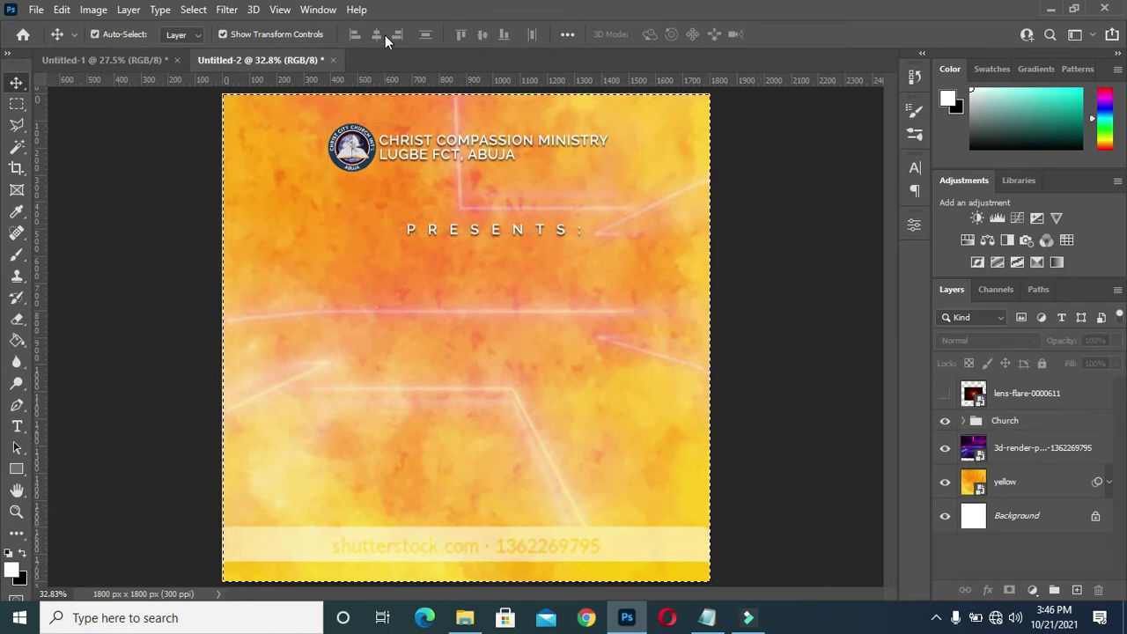
{"action": "left_click", "coordinate": [1004, 421]}
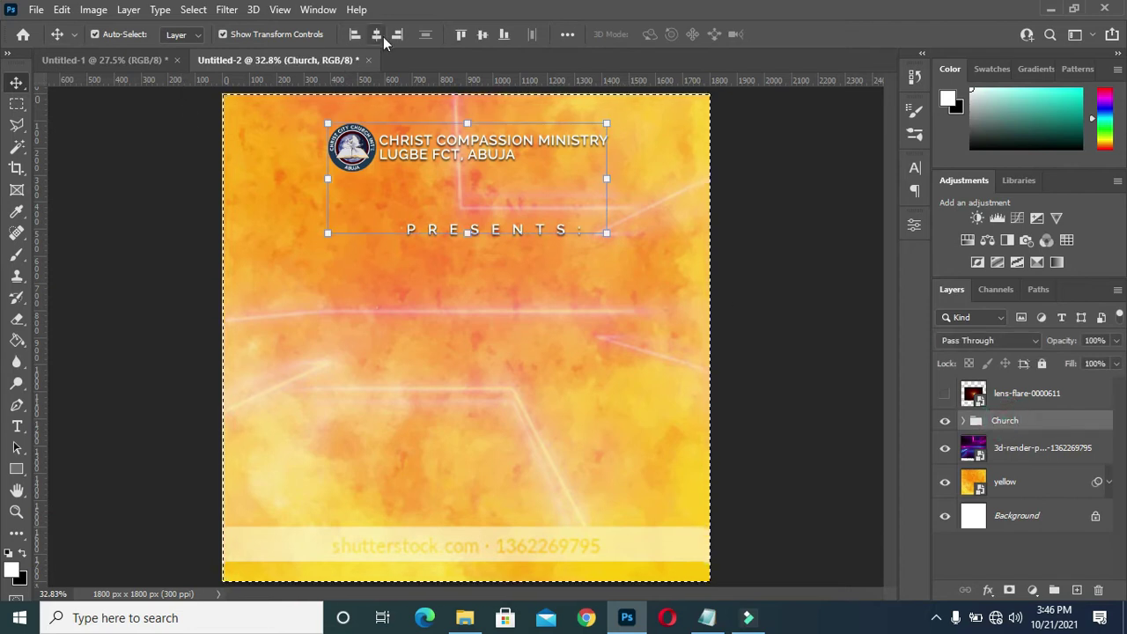
{"action": "left_click", "coordinate": [376, 35]}
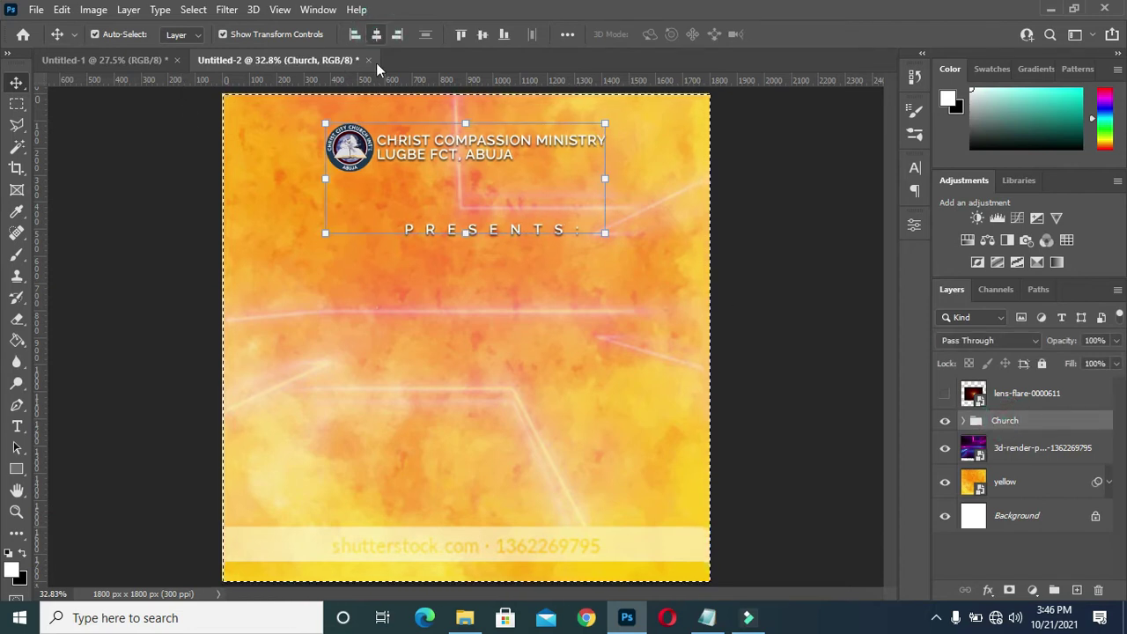
{"action": "key", "text": "ctrl+d"}
- Centre the PRESENTS: text line horizontally on the canvas
{"action": "left_click", "coordinate": [722, 337]}
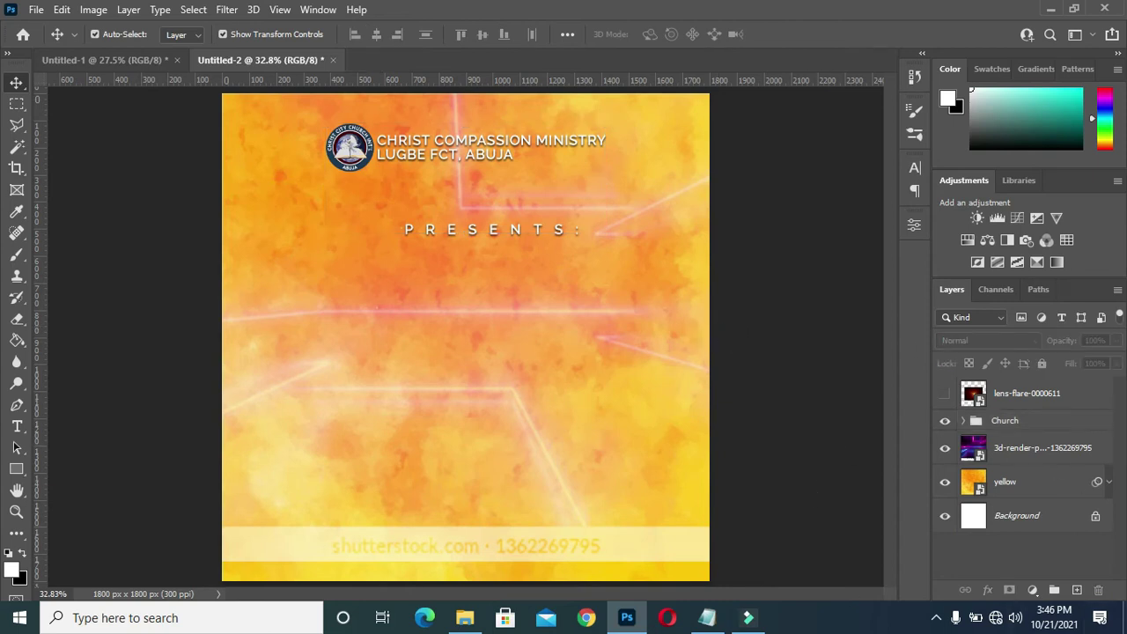
{"action": "left_click", "coordinate": [558, 235]}
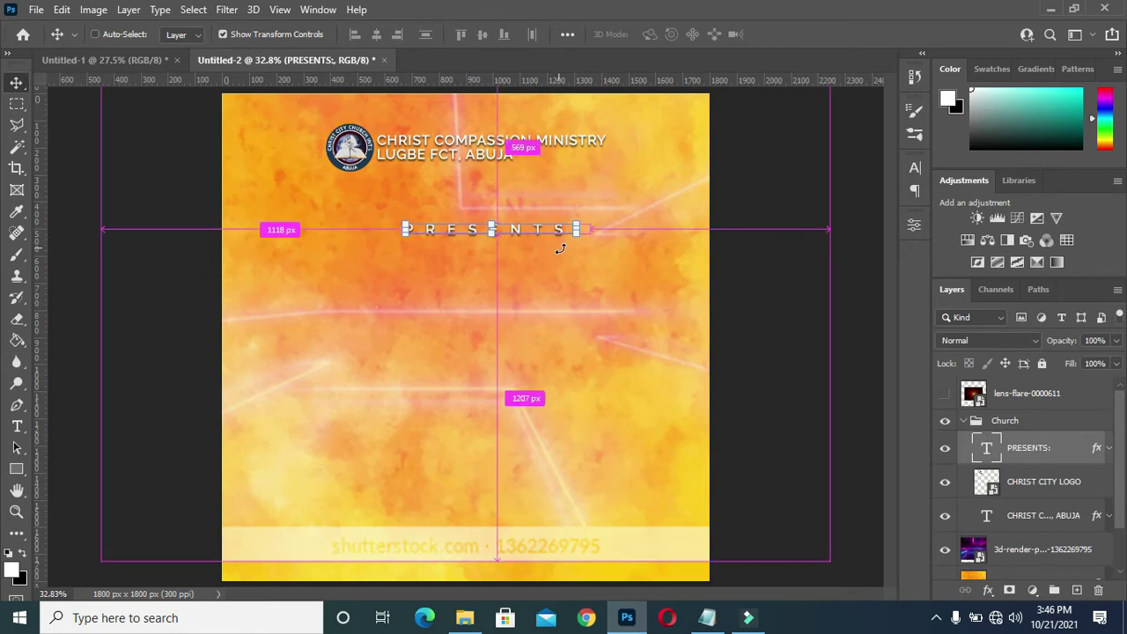
{"action": "key", "text": "ctrl+a"}
{"action": "left_click", "coordinate": [375, 34]}
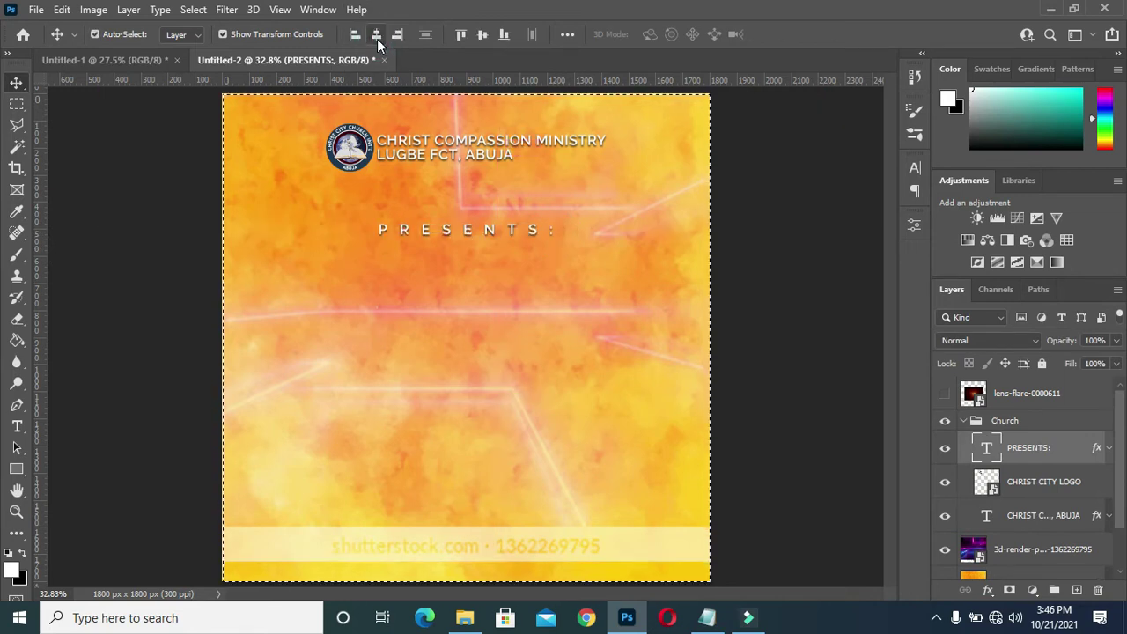
{"action": "key", "text": "ctrl+d"}
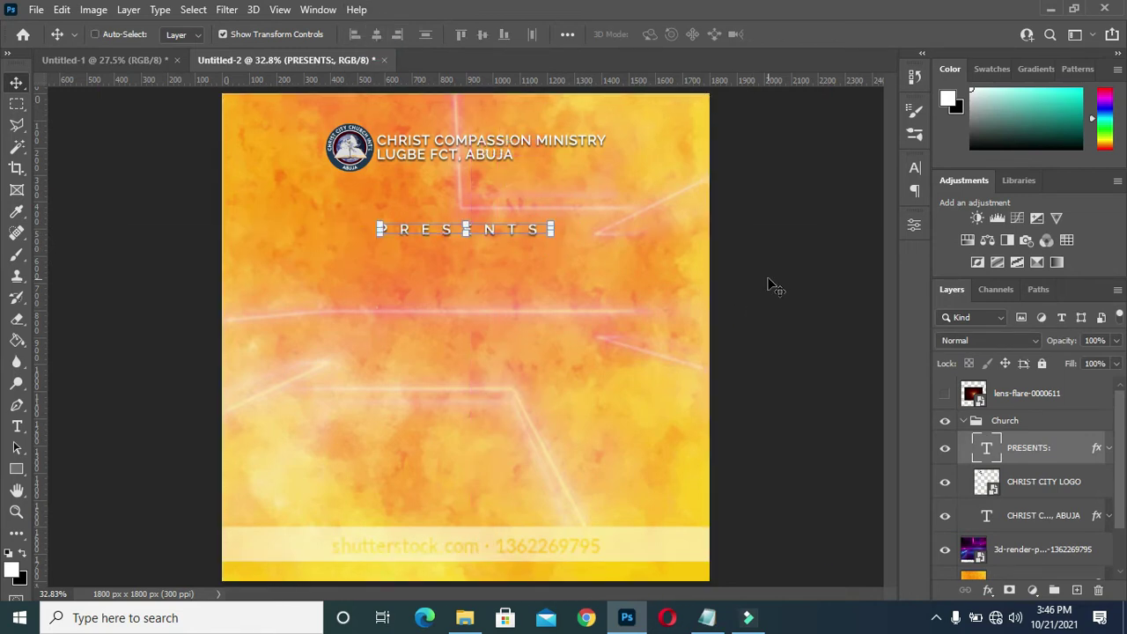
{"action": "left_click", "coordinate": [767, 276]}
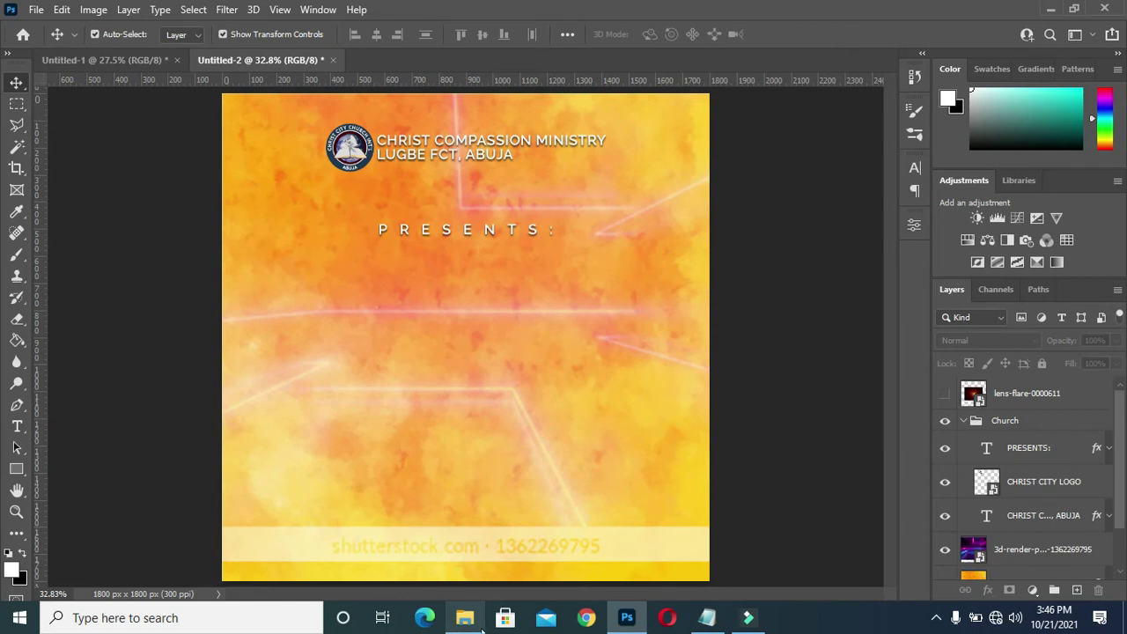
- Copy the 4 from the text notes and add it as a new text layer
{"action": "left_click", "coordinate": [707, 617]}
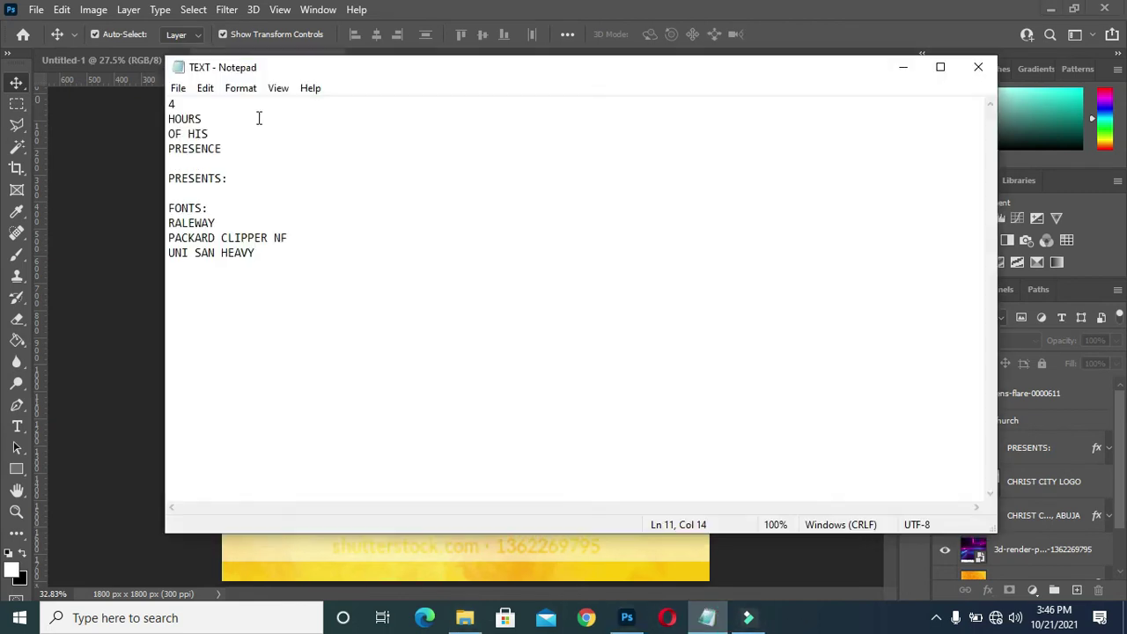
{"action": "left_click_drag", "start_coordinate": [194, 105], "coordinate": [167, 104]}
{"action": "left_click", "coordinate": [902, 67]}
{"action": "key", "text": "t"}
{"action": "left_click", "coordinate": [351, 292]}
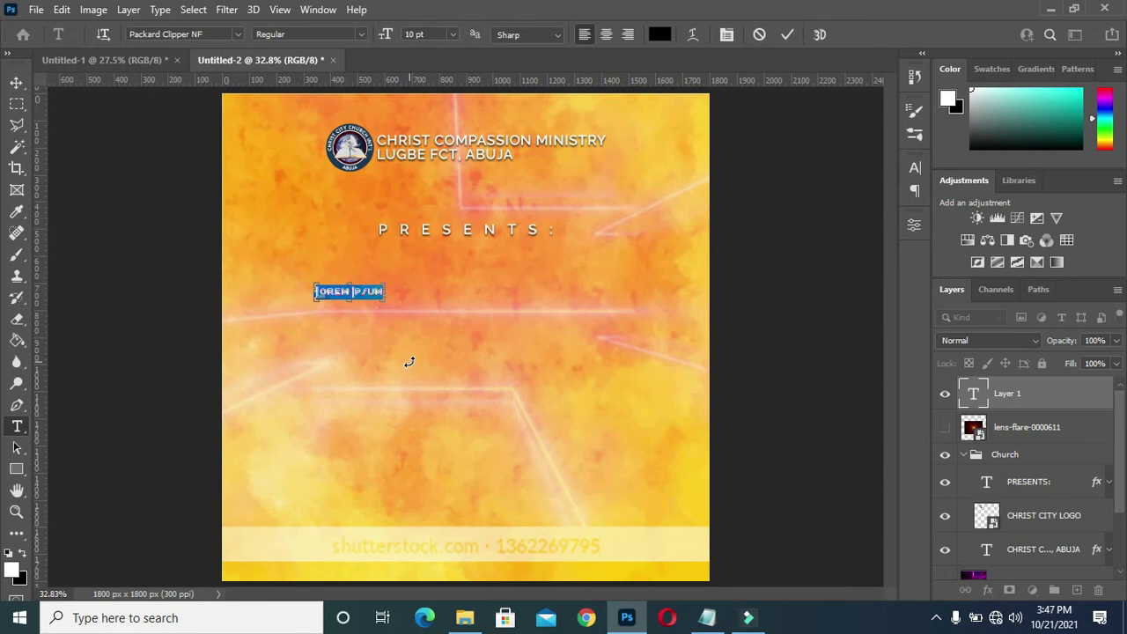
{"action": "key", "text": "BackSpace"}
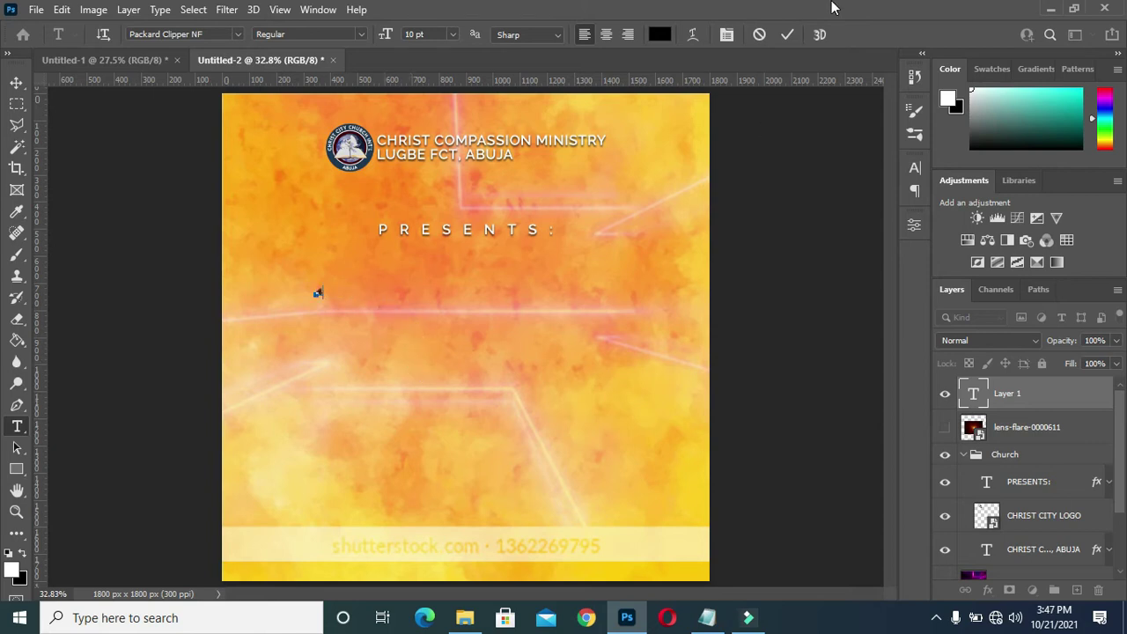
{"action": "left_click", "coordinate": [787, 35]}
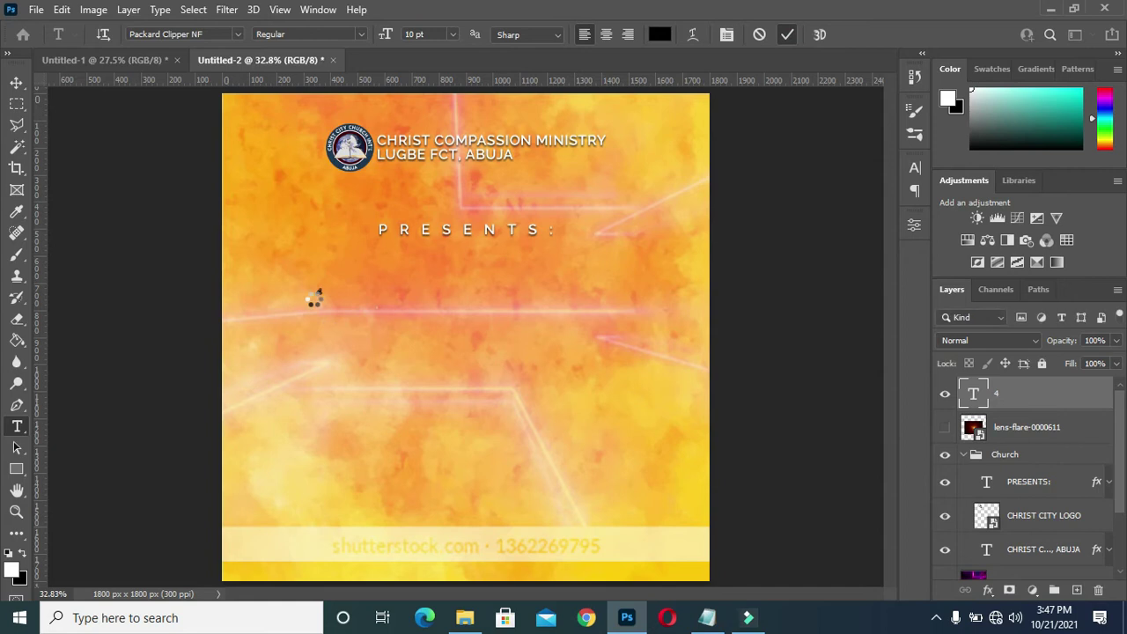
- Scale the 4 up about five times and place it below PRESENTS:
{"action": "left_click", "coordinate": [16, 82]}
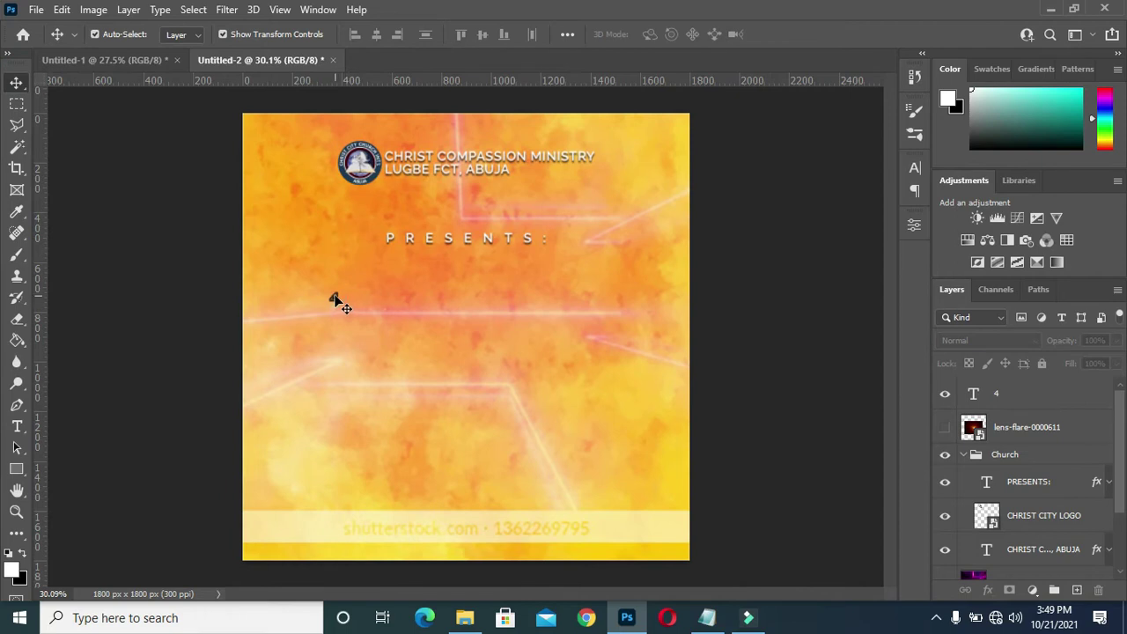
{"action": "left_click", "coordinate": [337, 302]}
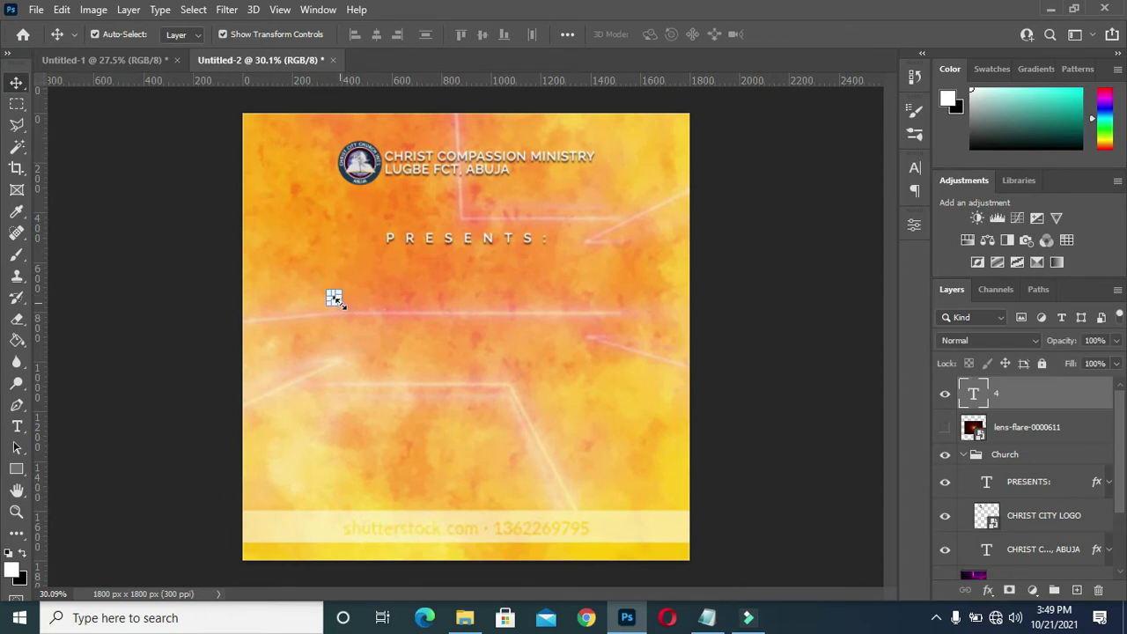
{"action": "key", "text": "ctrl+t"}
{"action": "mouse_move", "coordinate": [340, 311]}
{"action": "left_mouse_down"}
{"action": "mouse_move", "coordinate": [428, 389]}
{"action": "mouse_move", "coordinate": [475, 467]}
{"action": "left_mouse_up"}
{"action": "left_click_drag", "start_coordinate": [417, 405], "coordinate": [399, 324]}
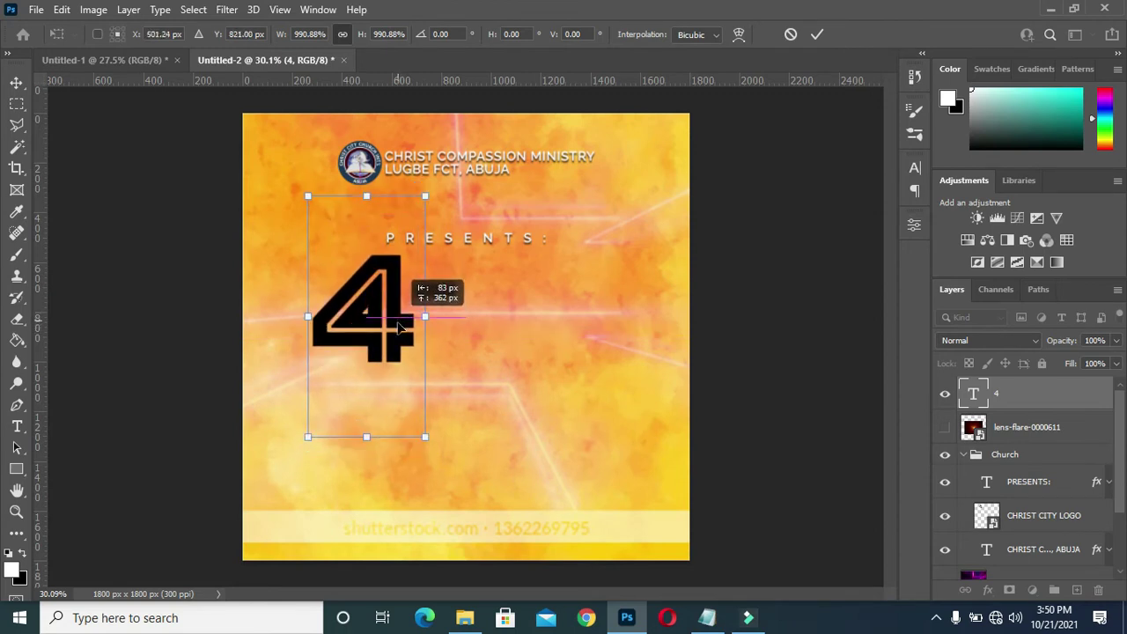
{"action": "left_click_drag", "start_coordinate": [399, 328], "coordinate": [401, 329]}
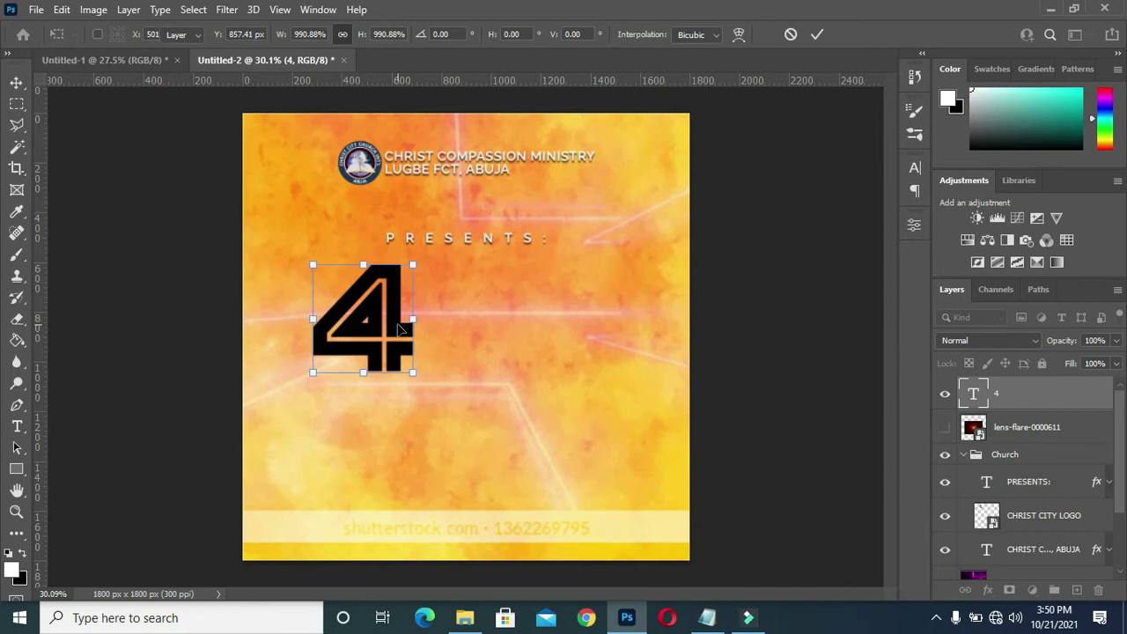
{"action": "key", "text": "Return"}
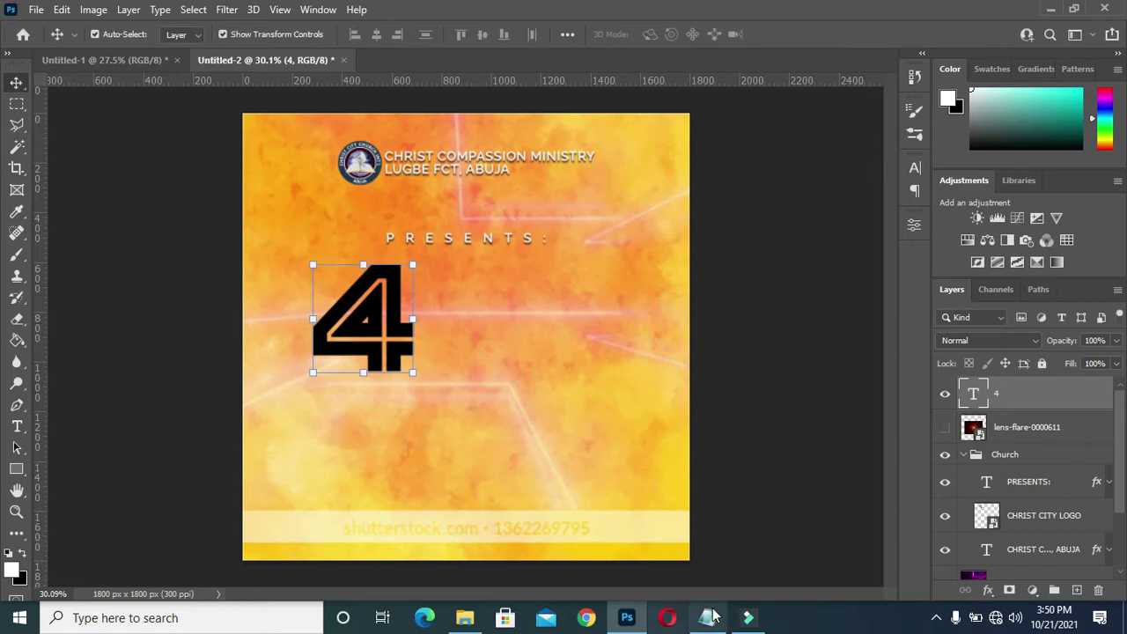
{"action": "left_click", "coordinate": [710, 616]}
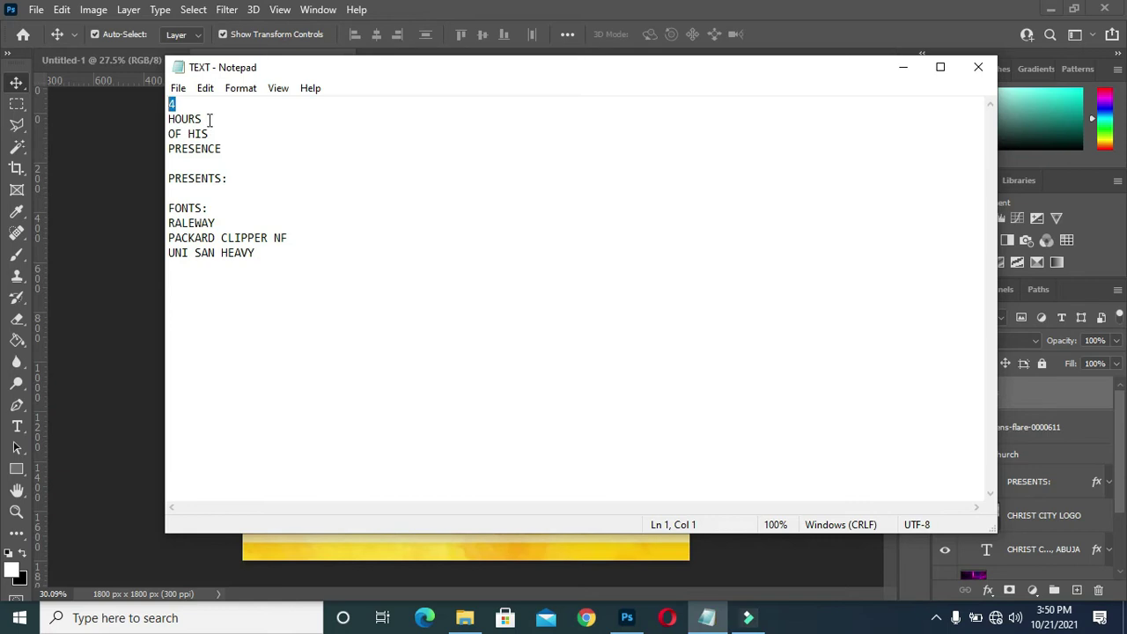
- Add a HOURS text layer in Uni Sans beside the 4
{"action": "left_click_drag", "start_coordinate": [209, 120], "coordinate": [169, 120]}
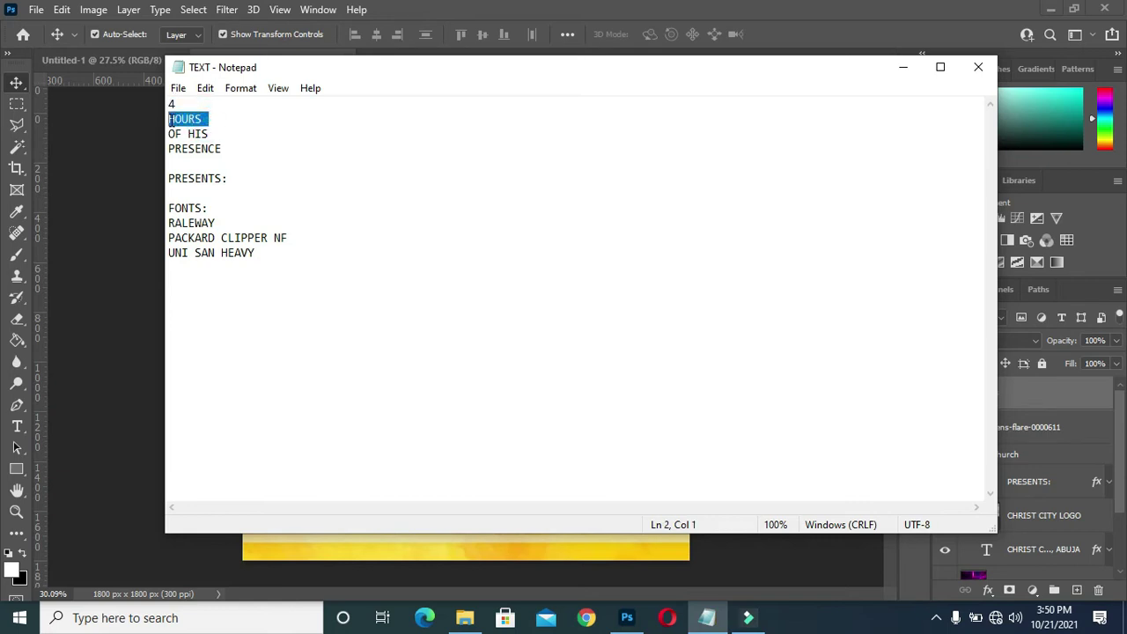
{"action": "left_click", "coordinate": [146, 370]}
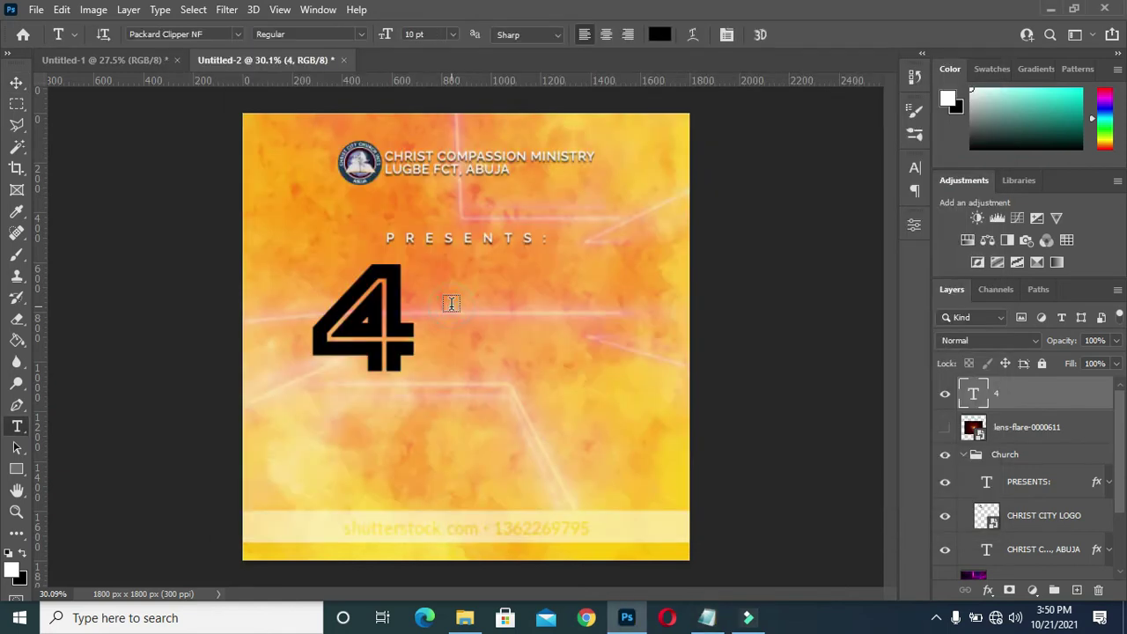
{"action": "left_click", "coordinate": [451, 303]}
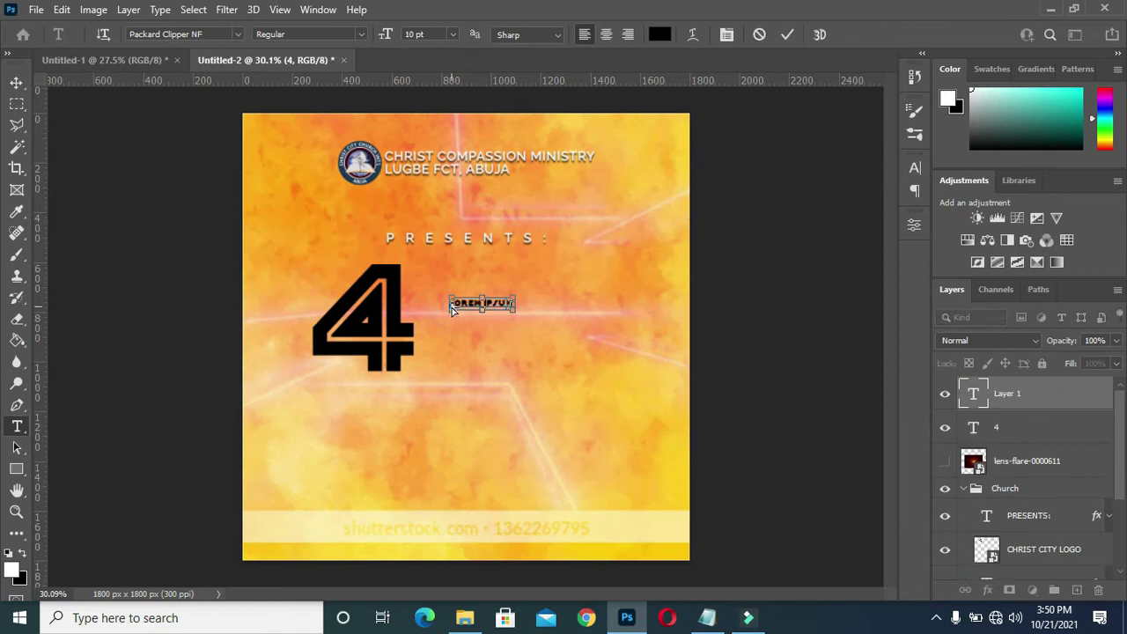
{"action": "type", "text": "HOURS"}
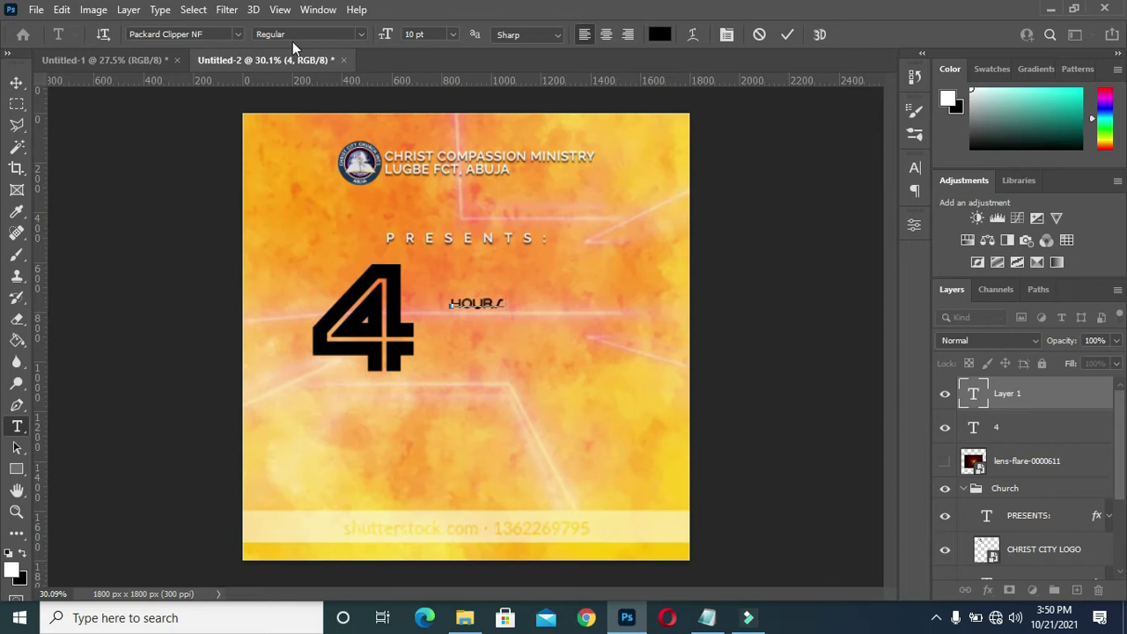
{"action": "left_click", "coordinate": [788, 34]}
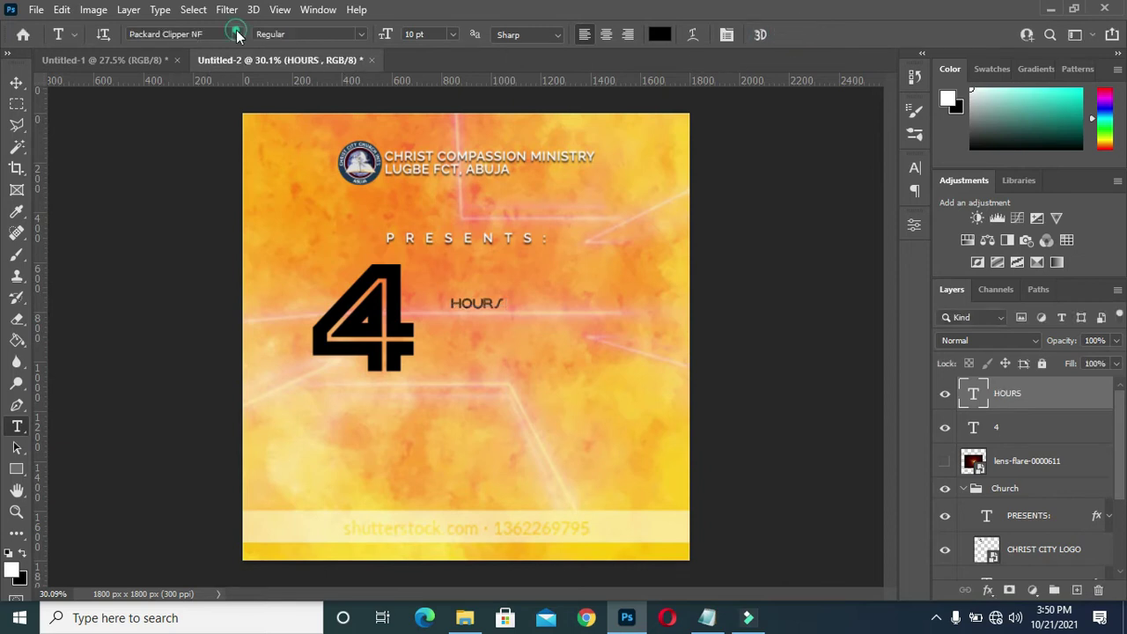
{"action": "left_click", "coordinate": [237, 34]}
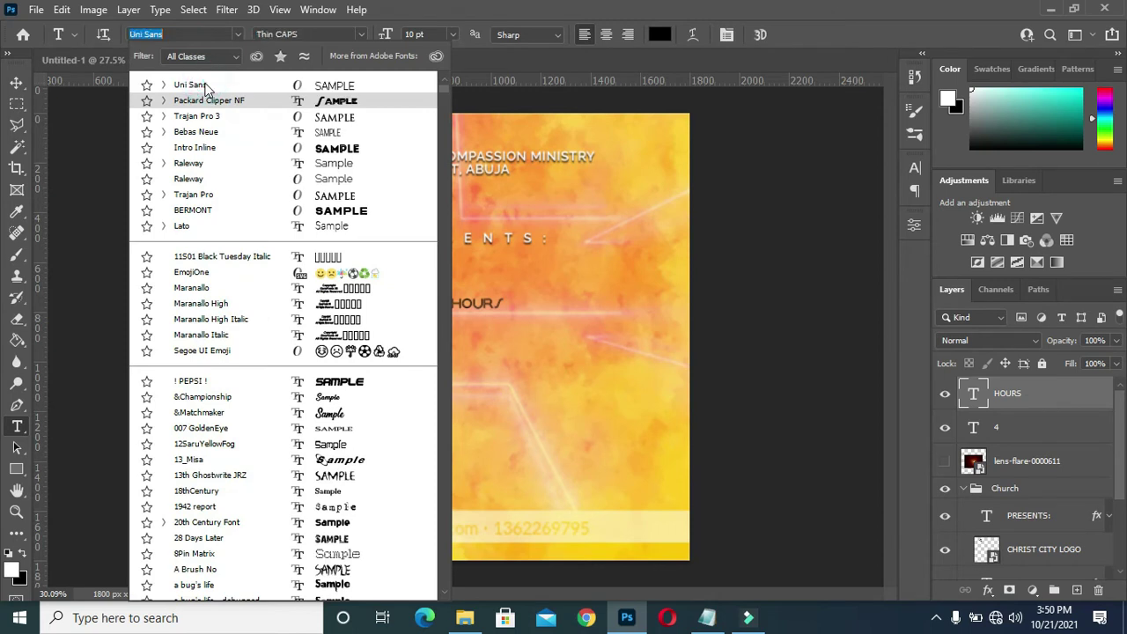
{"action": "left_click", "coordinate": [205, 89]}
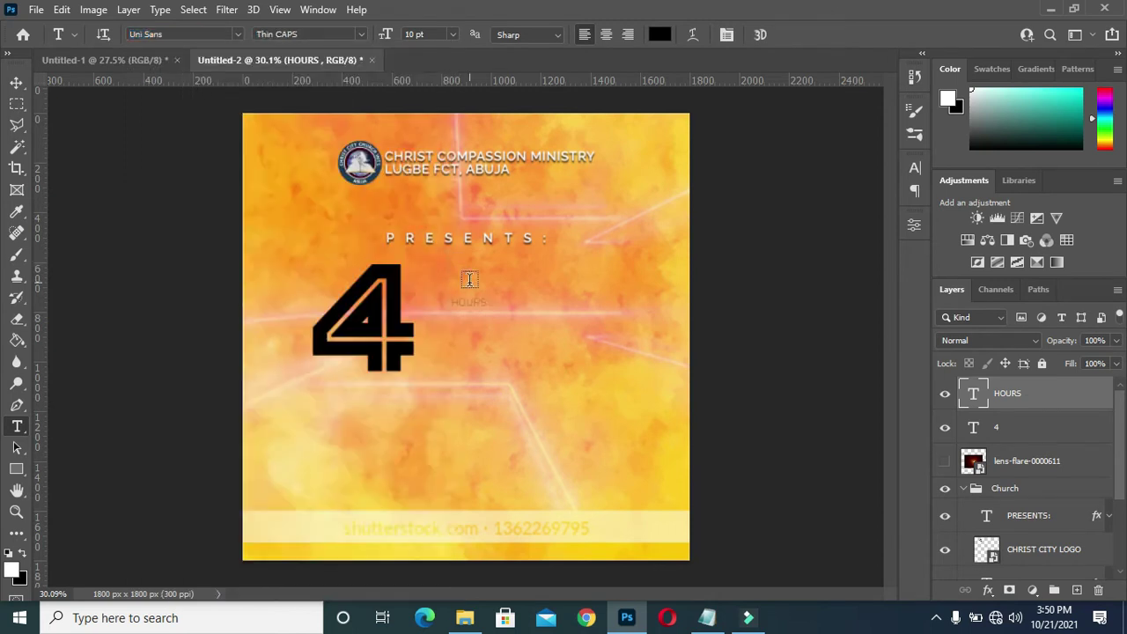
- Scale HOURS to about 403% and position it beside the top of the 4
{"action": "left_click", "coordinate": [15, 83]}
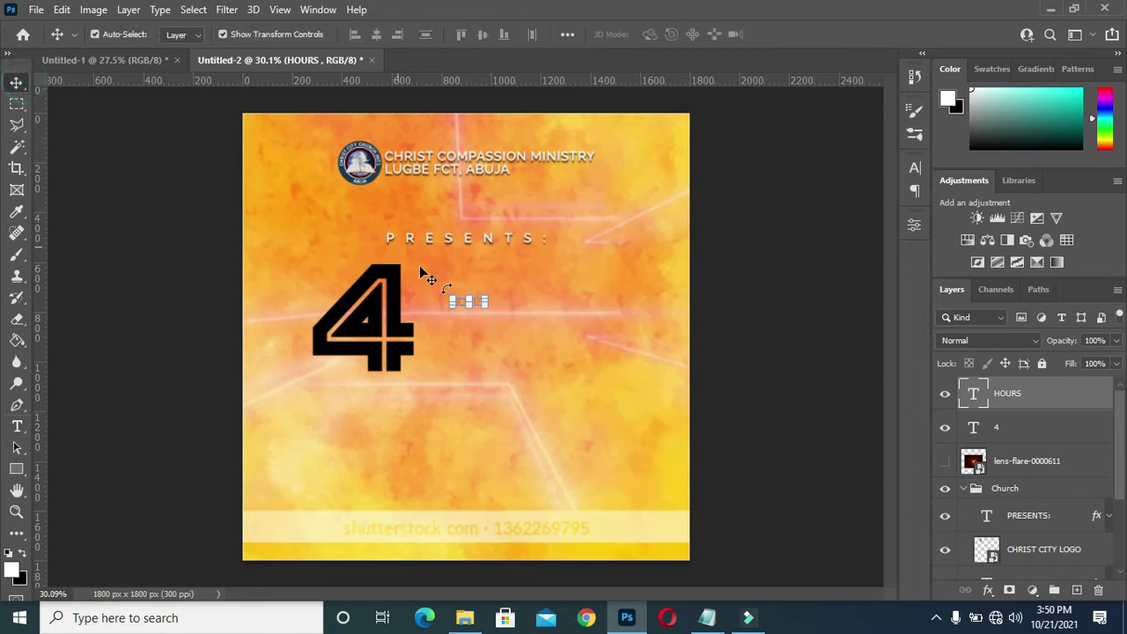
{"action": "left_click_drag", "start_coordinate": [464, 304], "coordinate": [418, 279]}
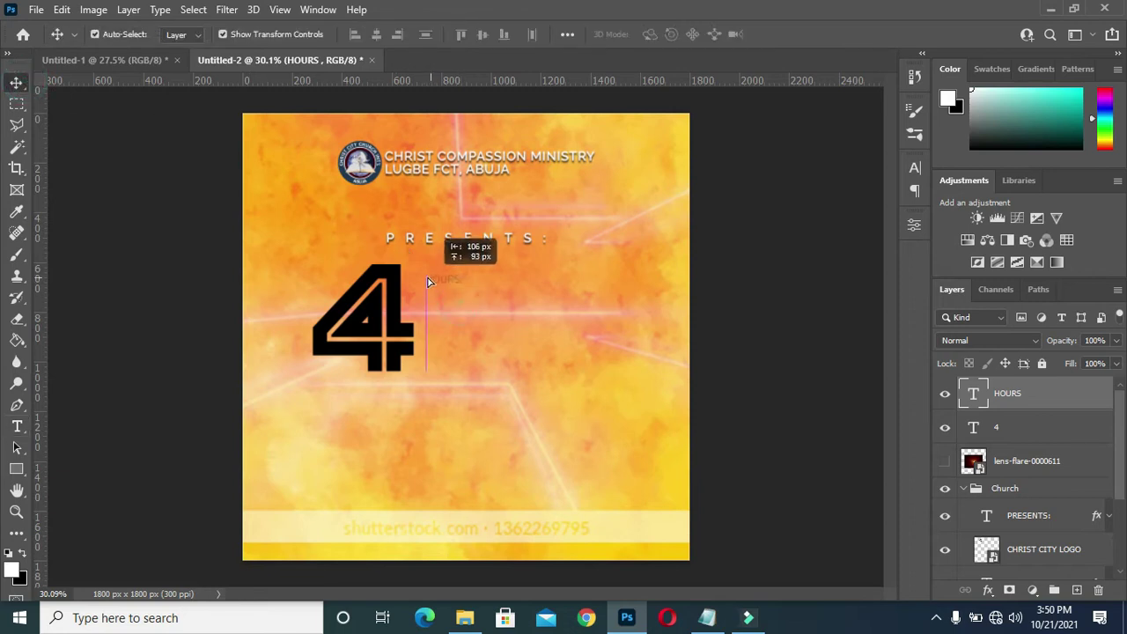
{"action": "left_click_drag", "start_coordinate": [418, 279], "coordinate": [542, 321]}
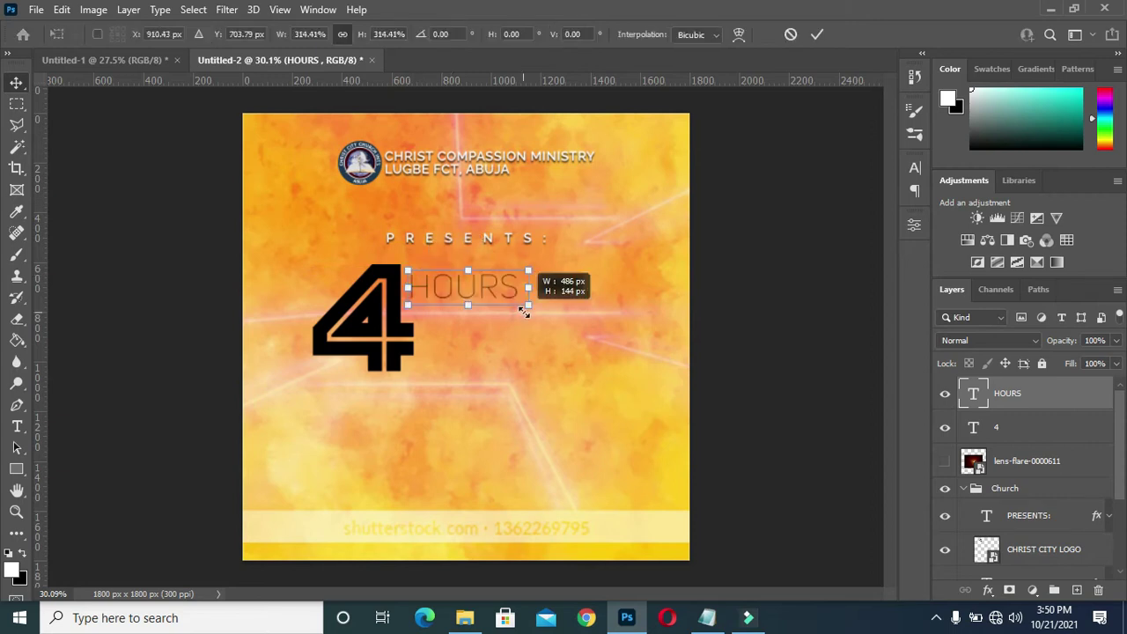
{"action": "left_click_drag", "start_coordinate": [518, 296], "coordinate": [511, 288]}
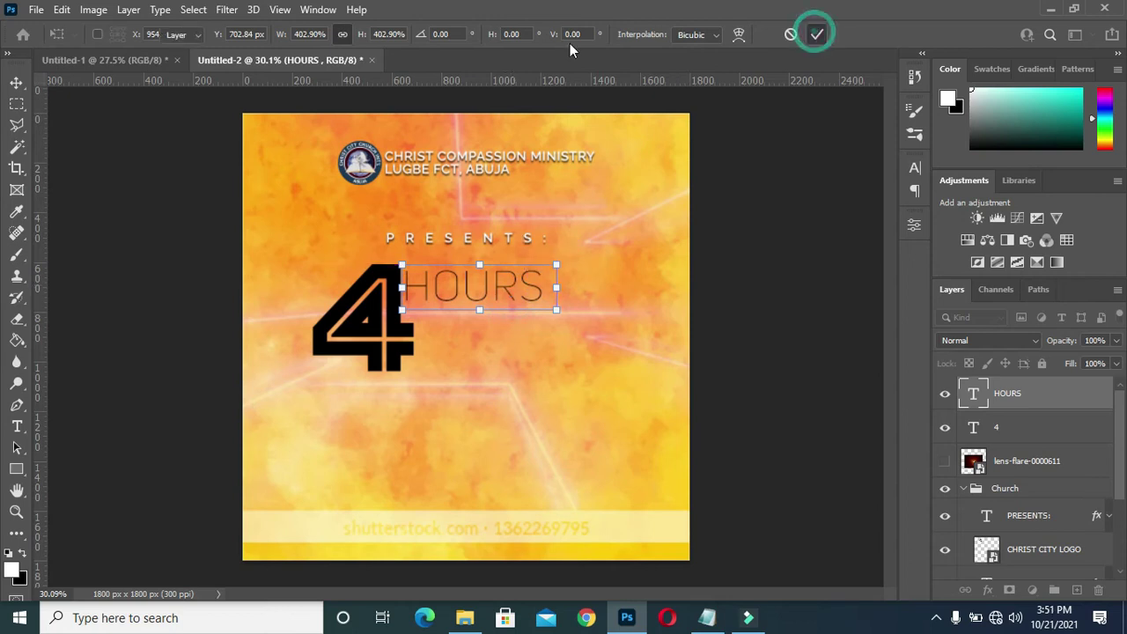
{"action": "left_click", "coordinate": [815, 33]}
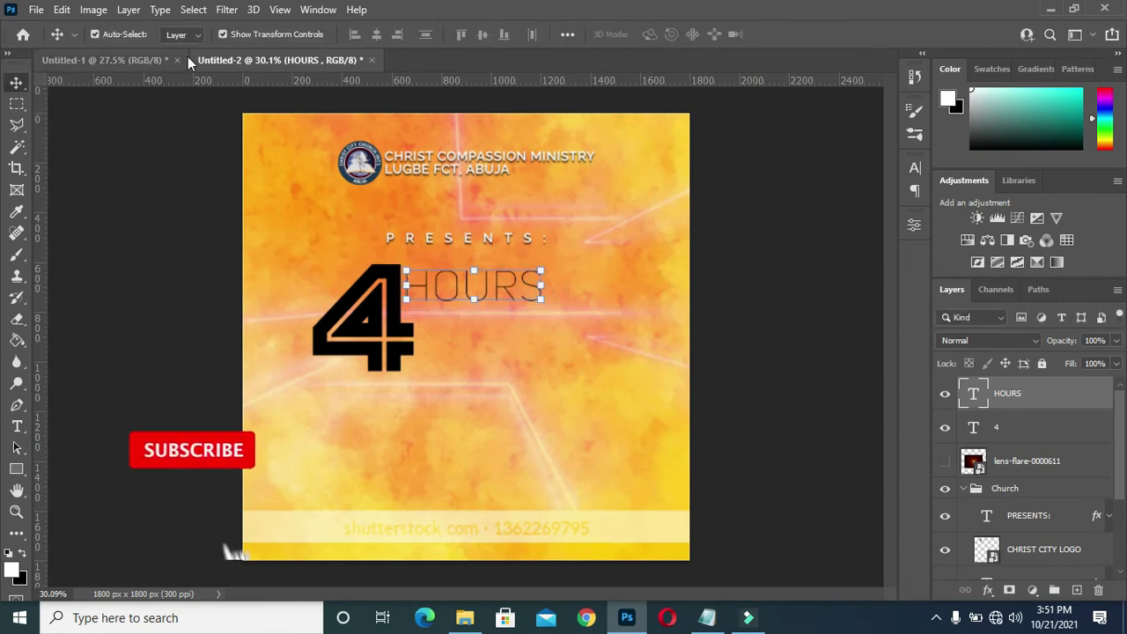
- Give HOURS the Heavy CAPS font style and nudge it closer to the 4
{"action": "key", "text": "t"}
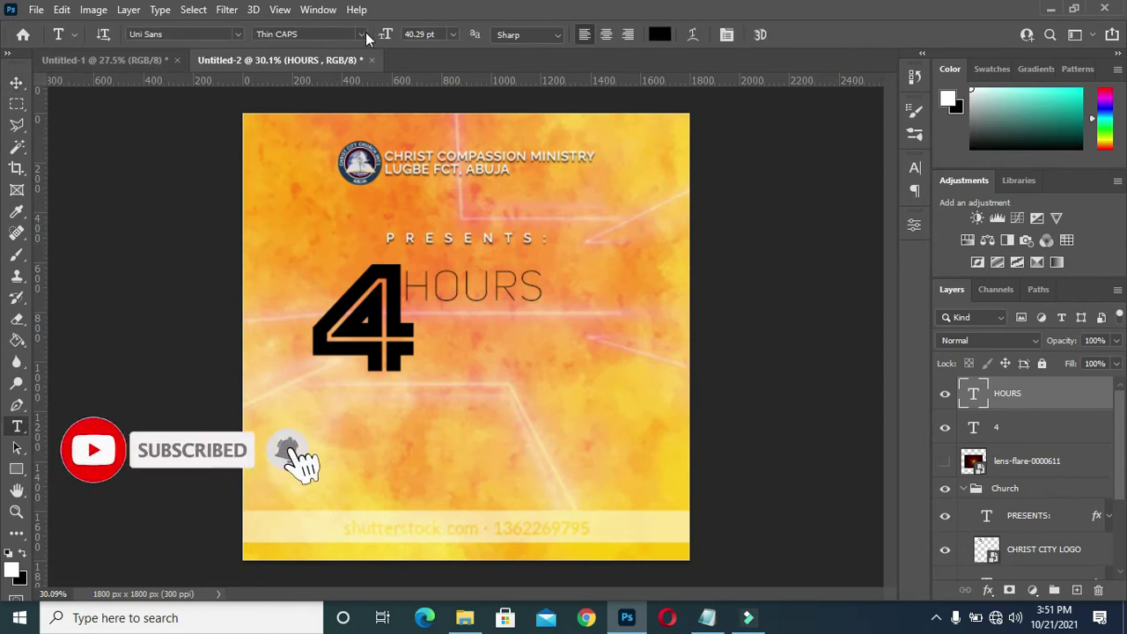
{"action": "left_click", "coordinate": [361, 33]}
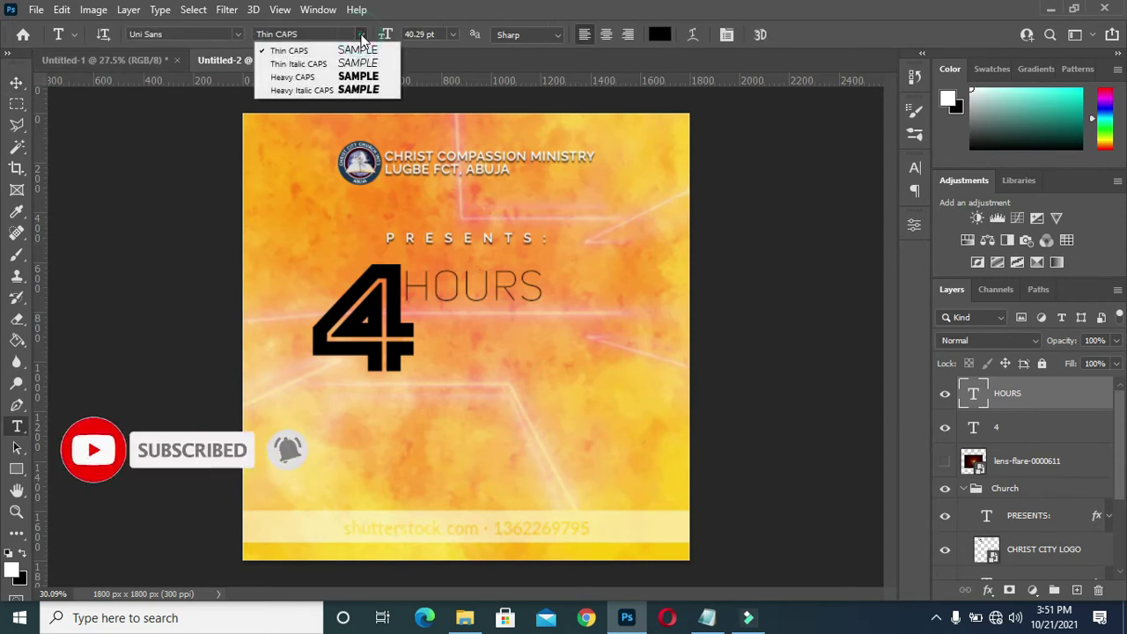
{"action": "left_click", "coordinate": [347, 77]}
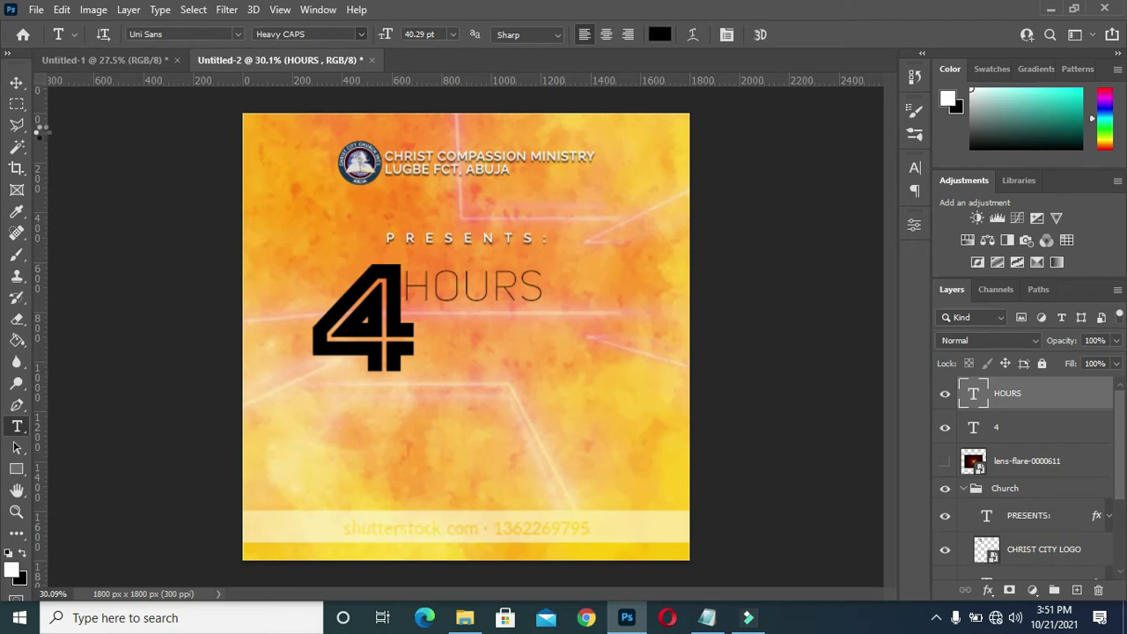
{"action": "left_click", "coordinate": [17, 83]}
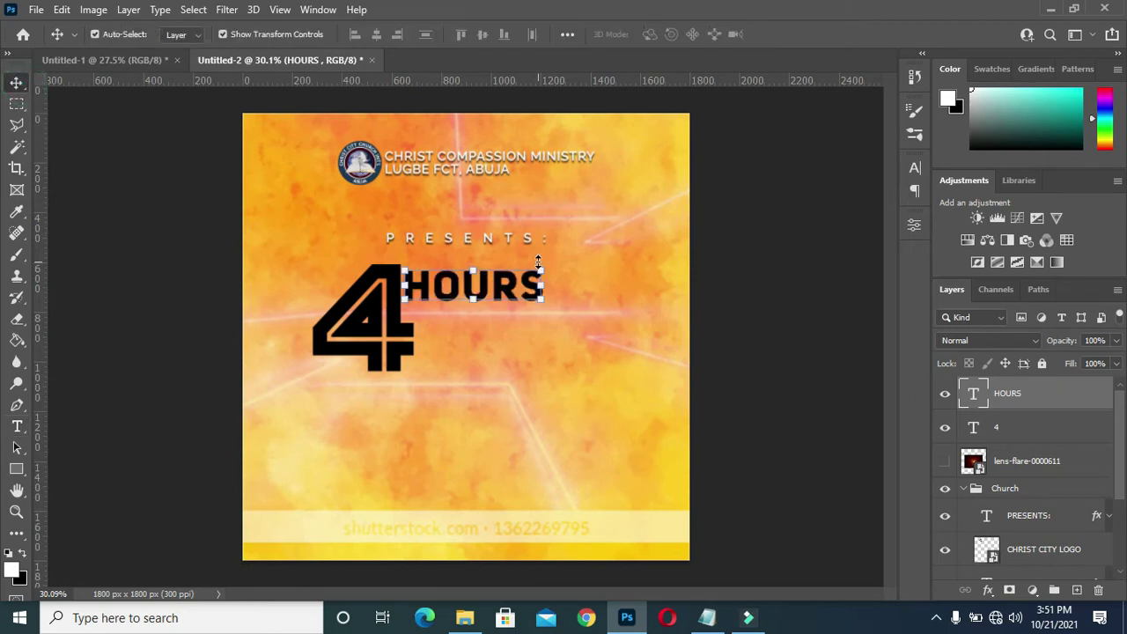
{"action": "left_click_drag", "start_coordinate": [494, 286], "coordinate": [511, 283]}
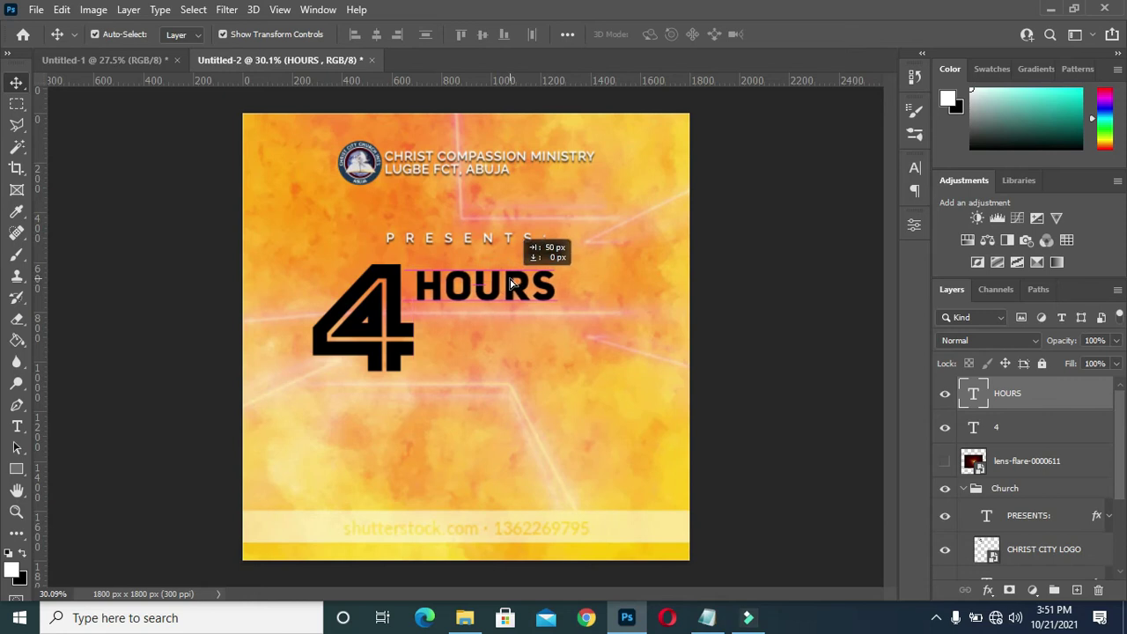
{"action": "left_click_drag", "start_coordinate": [511, 283], "coordinate": [507, 327]}
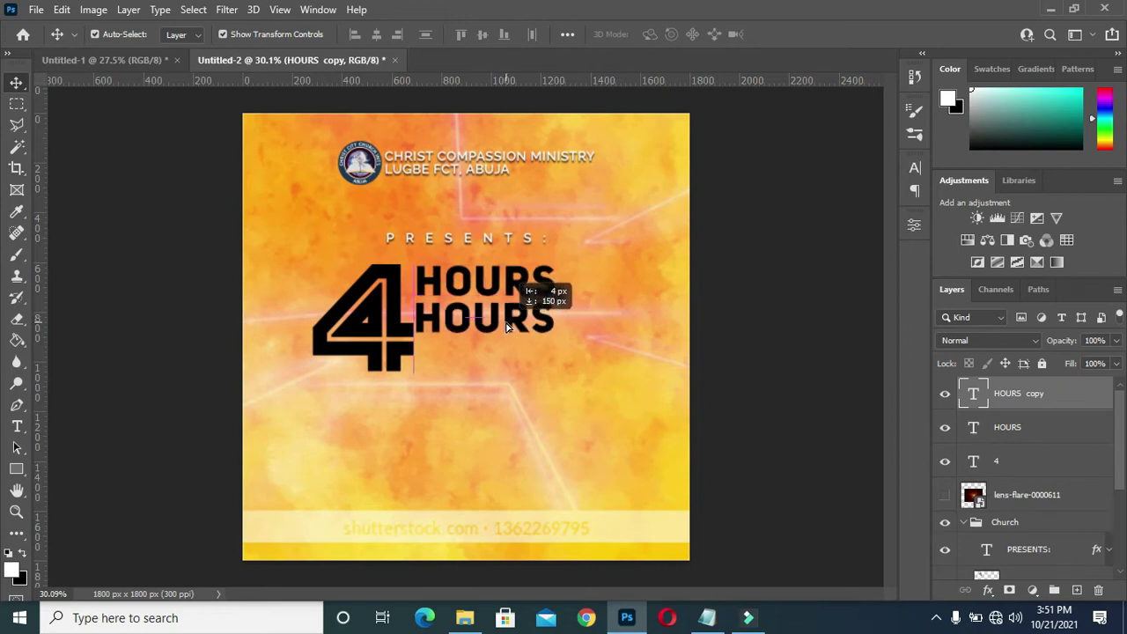
- Duplicate HOURS just below the original and select the copy's wording for editing
{"action": "left_click_drag", "start_coordinate": [507, 328], "coordinate": [507, 327]}
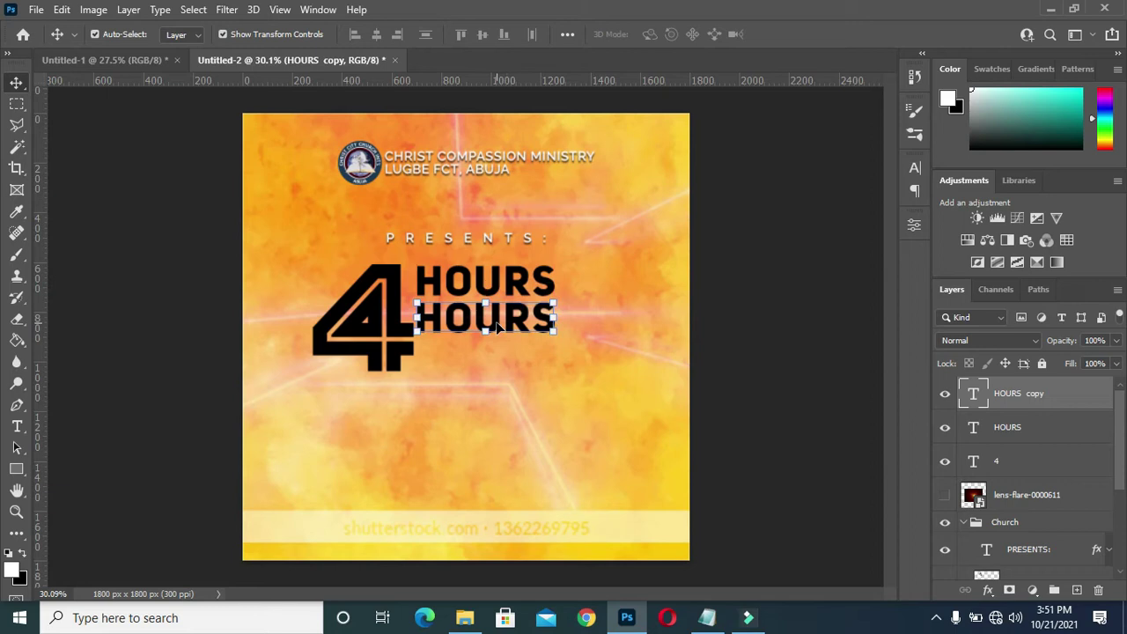
{"action": "key", "text": "t"}
{"action": "left_click", "coordinate": [503, 321]}
{"action": "key", "text": "ctrl+a"}
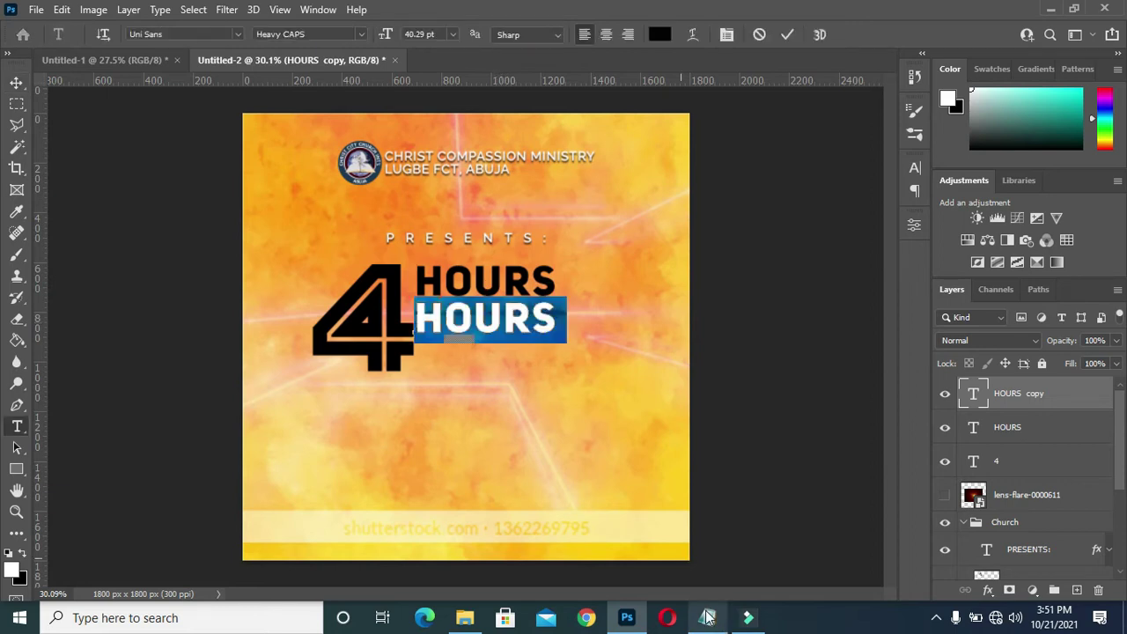
- Replace the duplicated headline line's text with OF HIS, taken from the Notepad notes
{"action": "left_click", "coordinate": [706, 617]}
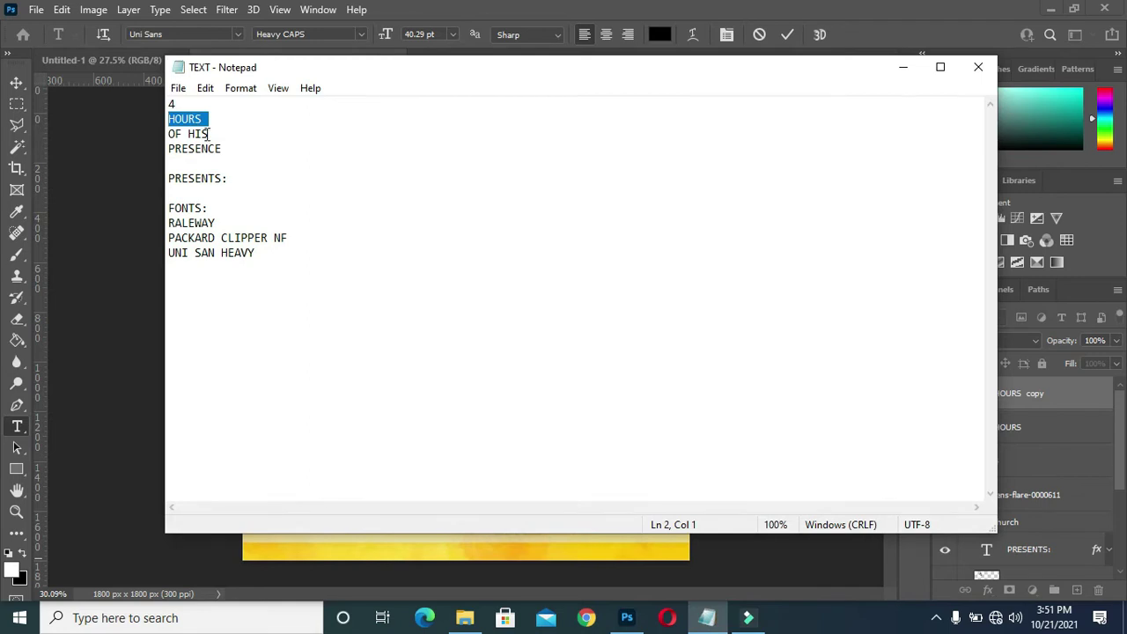
{"action": "left_click_drag", "start_coordinate": [208, 134], "coordinate": [166, 136]}
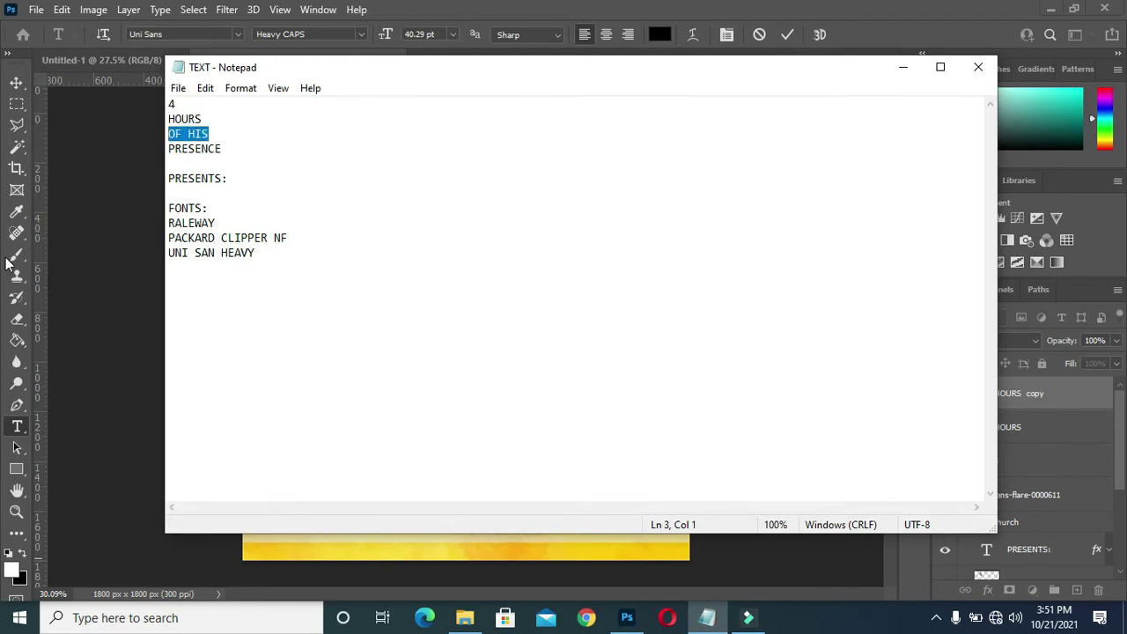
{"action": "left_click", "coordinate": [56, 258]}
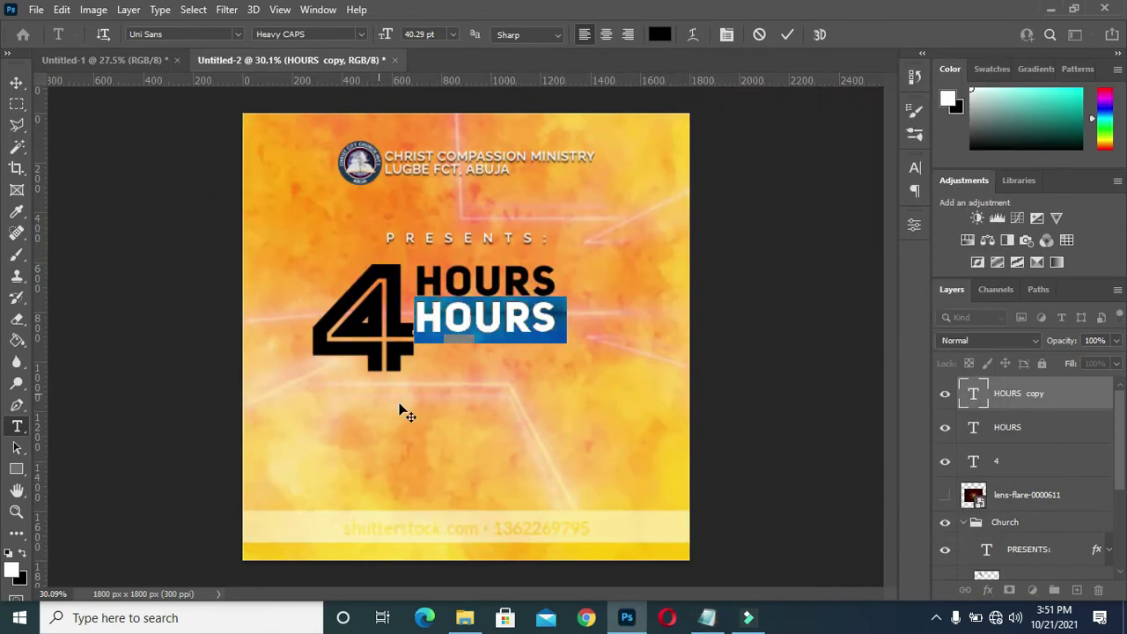
{"action": "type", "text": "T"}
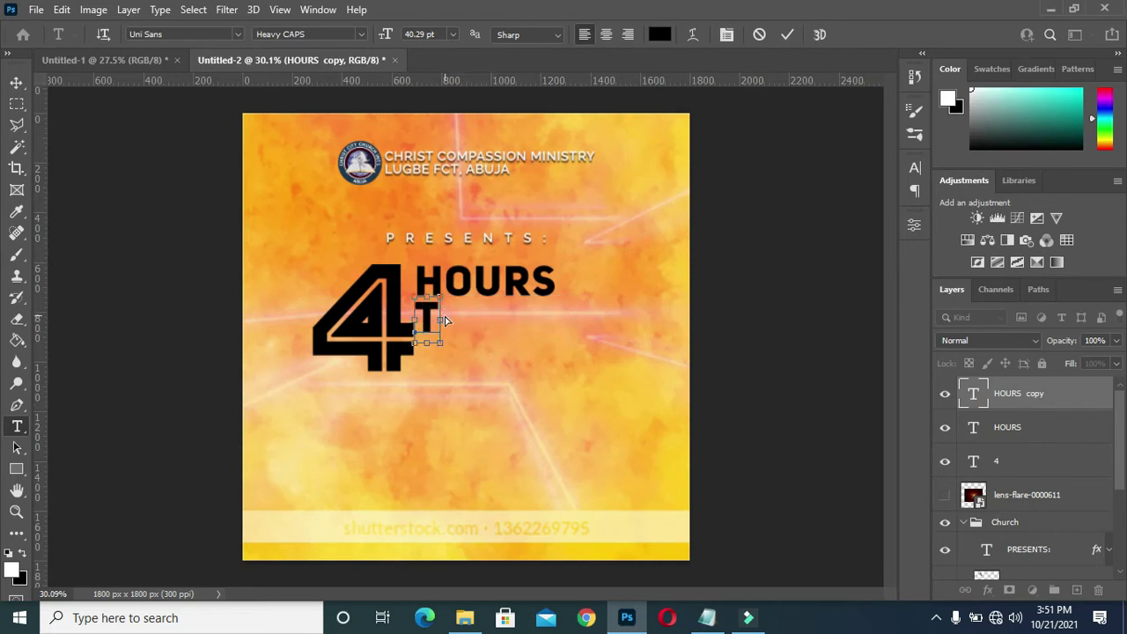
{"action": "double_click", "coordinate": [444, 313]}
{"action": "type", "text": "OF HIS"}
{"action": "left_click", "coordinate": [788, 35]}
{"action": "key", "text": "ctrl+Return"}
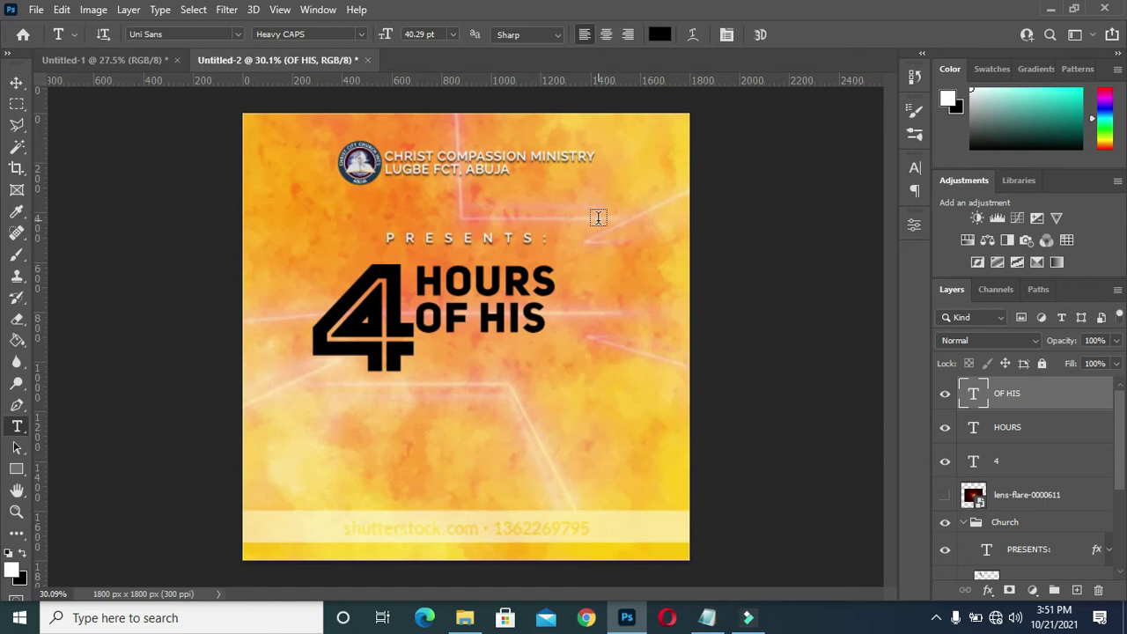
- Scale OF HIS to about 105% so it lines up with the width of HOURS
{"action": "key", "text": "v"}
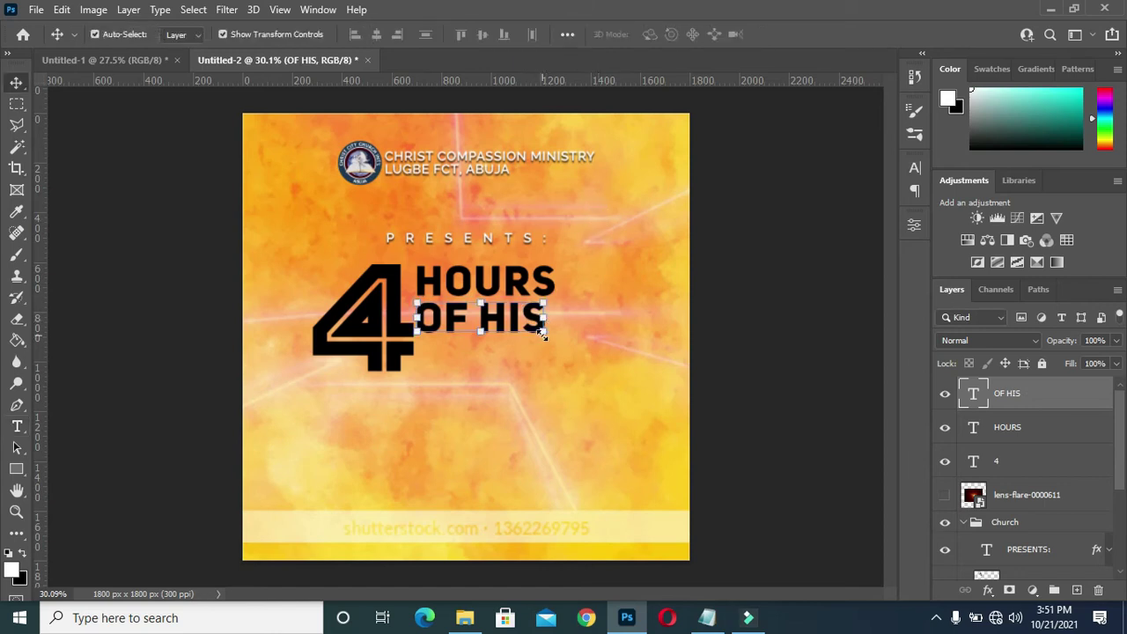
{"action": "left_click_drag", "start_coordinate": [543, 331], "coordinate": [560, 341]}
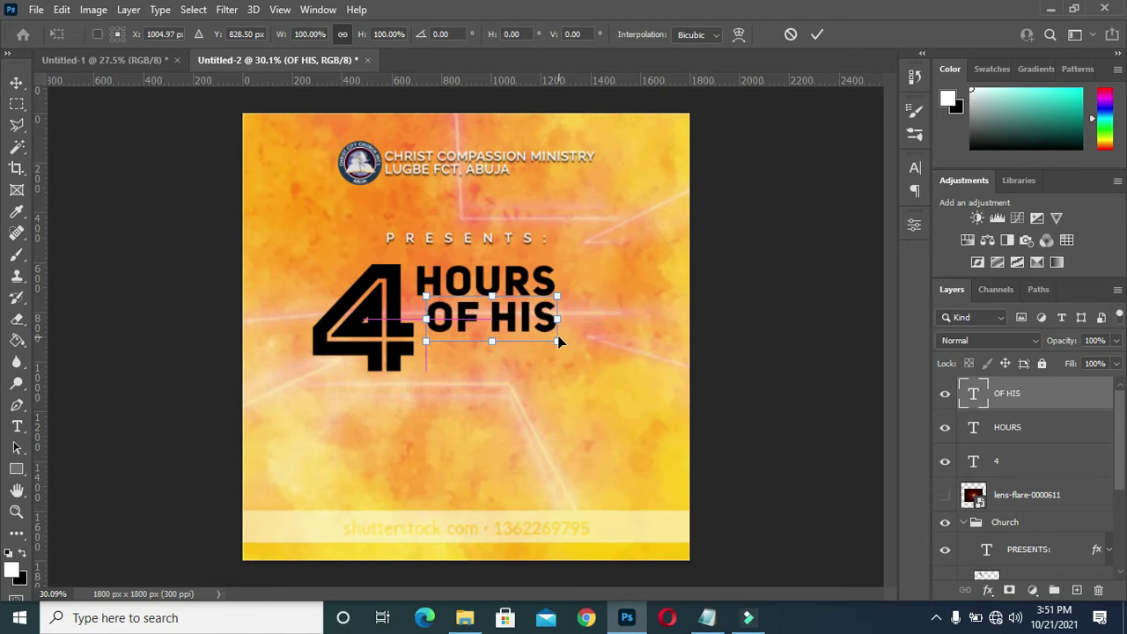
{"action": "left_click_drag", "start_coordinate": [473, 336], "coordinate": [470, 336]}
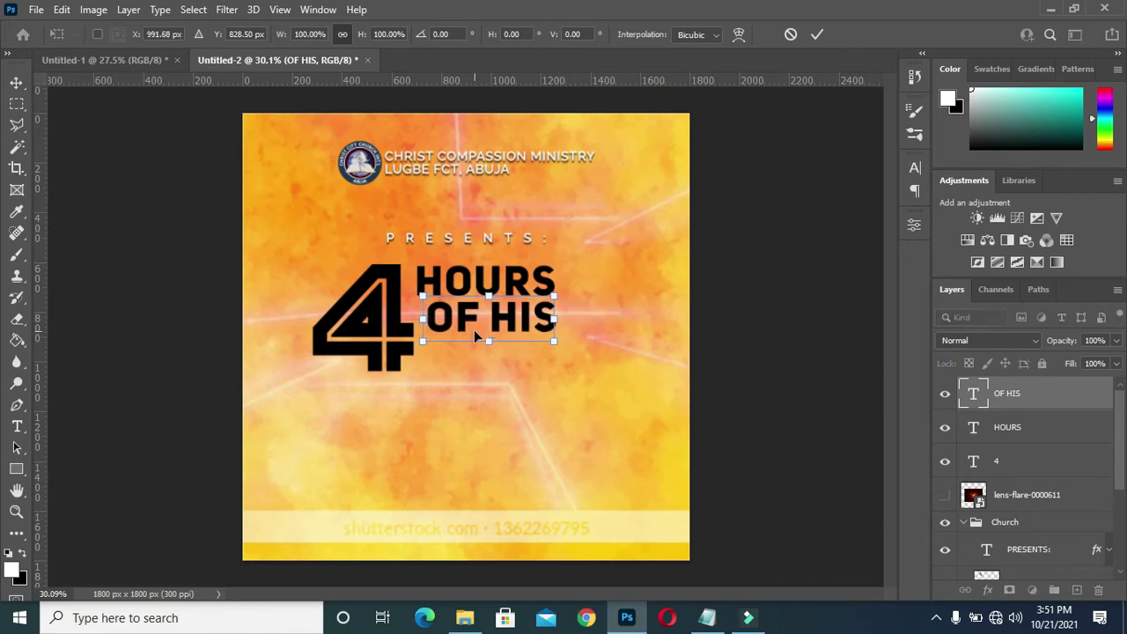
{"action": "left_click_drag", "start_coordinate": [422, 341], "coordinate": [418, 333]}
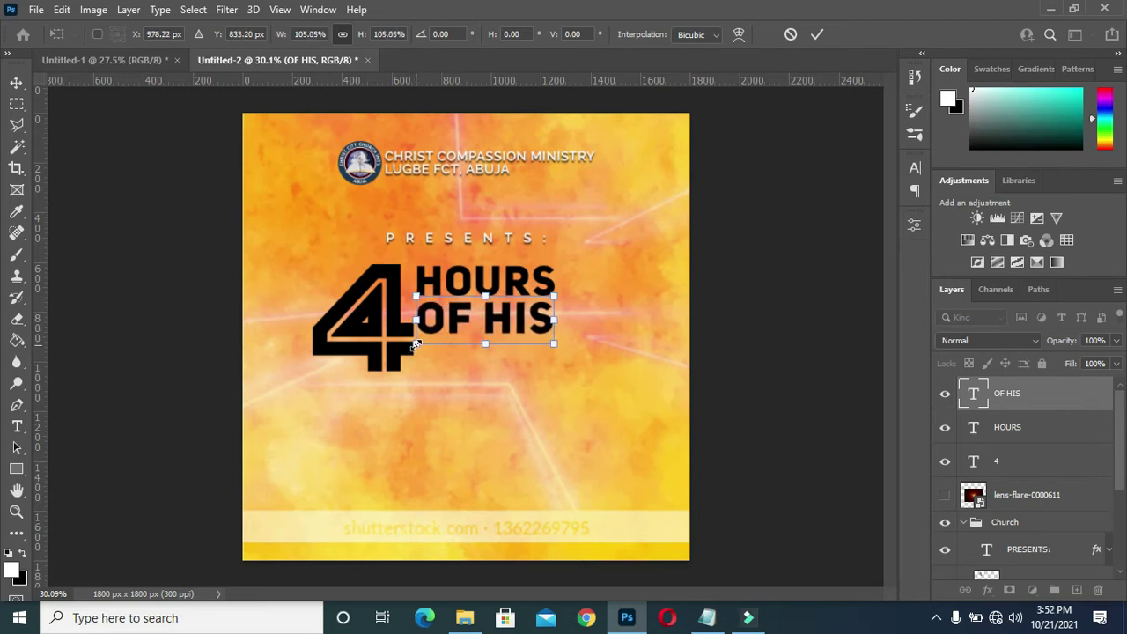
{"action": "key", "text": "Return"}
- Duplicate the OF HIS line just below itself and select the copy's text
{"action": "left_click_drag", "start_coordinate": [528, 298], "coordinate": [521, 337], "text": "alt"}
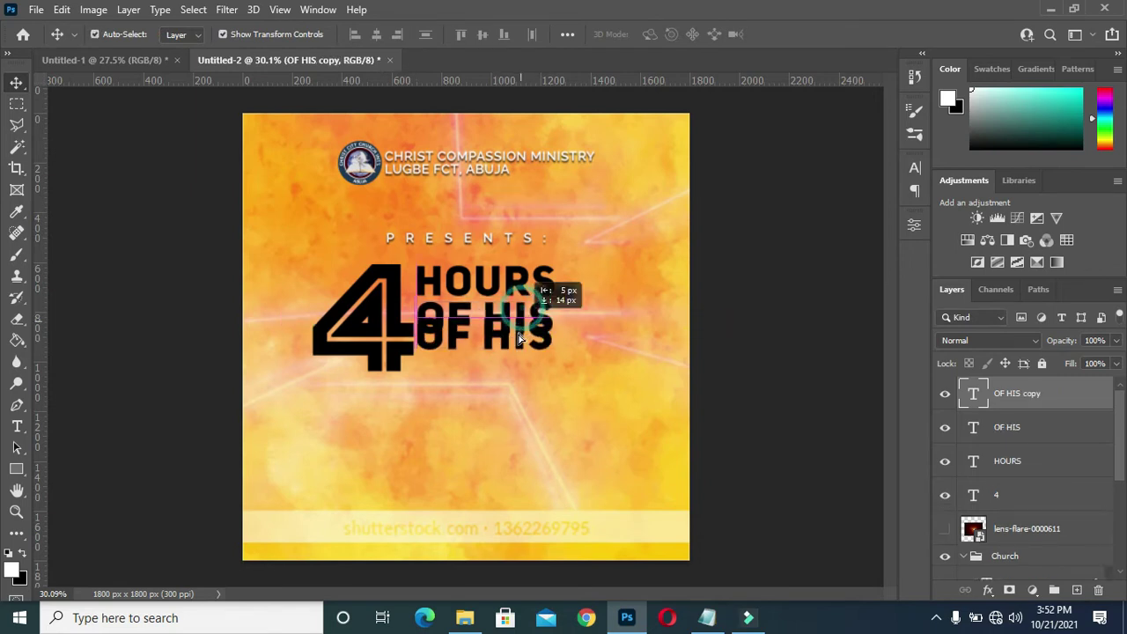
{"action": "left_click_drag", "start_coordinate": [521, 337], "coordinate": [521, 349]}
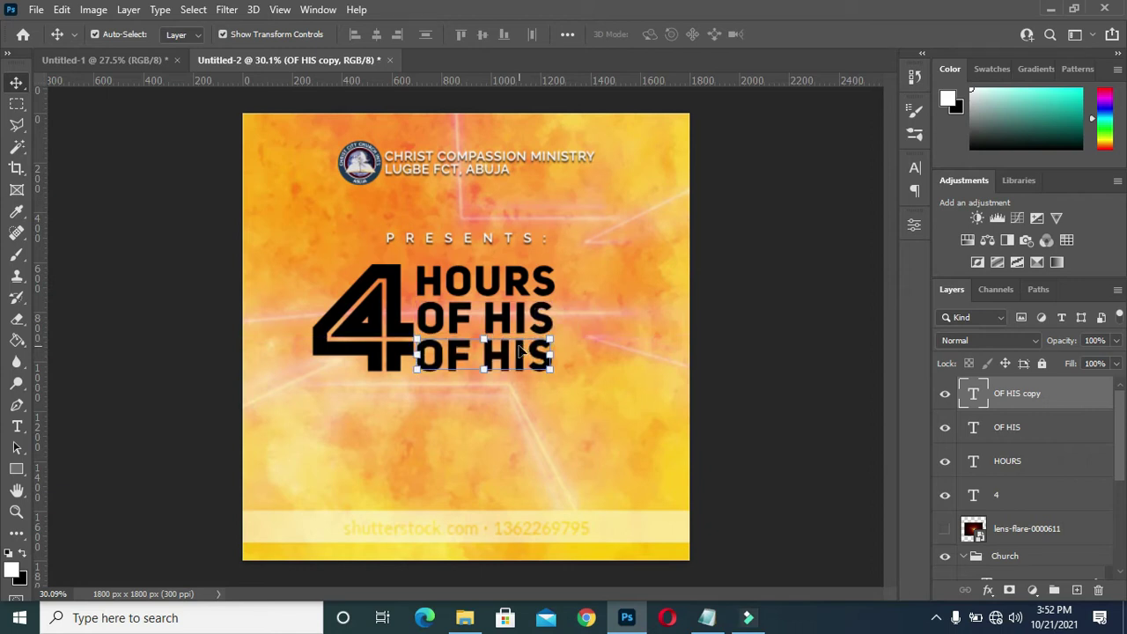
{"action": "key", "text": "t"}
{"action": "left_click", "coordinate": [503, 356]}
{"action": "key", "text": "ctrl+a"}
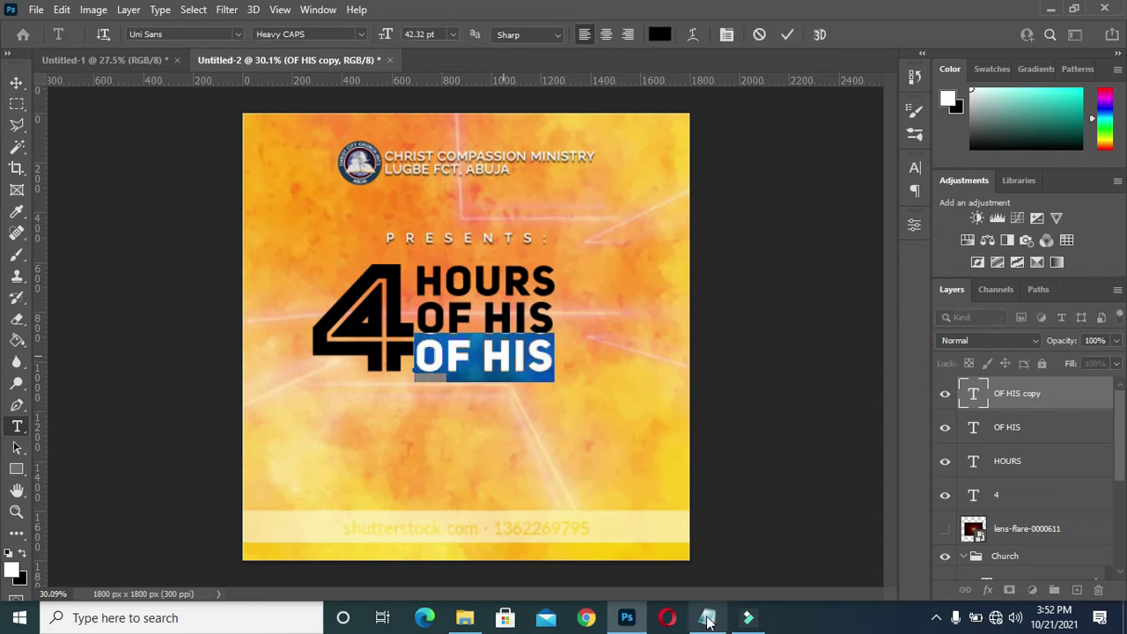
- Replace the copied line's text with PRESENCE, copied from the Notepad notes
{"action": "left_click", "coordinate": [708, 618]}
{"action": "left_click_drag", "start_coordinate": [222, 148], "coordinate": [170, 148]}
{"action": "key", "text": "ctrl+c"}
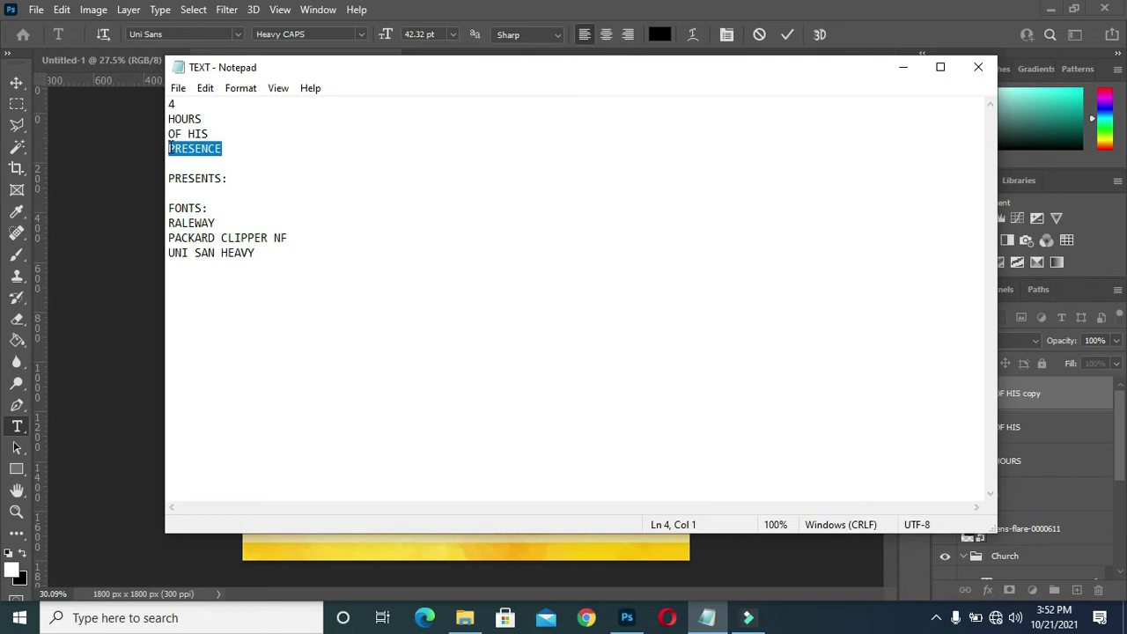
{"action": "key", "text": "alt+Tab"}
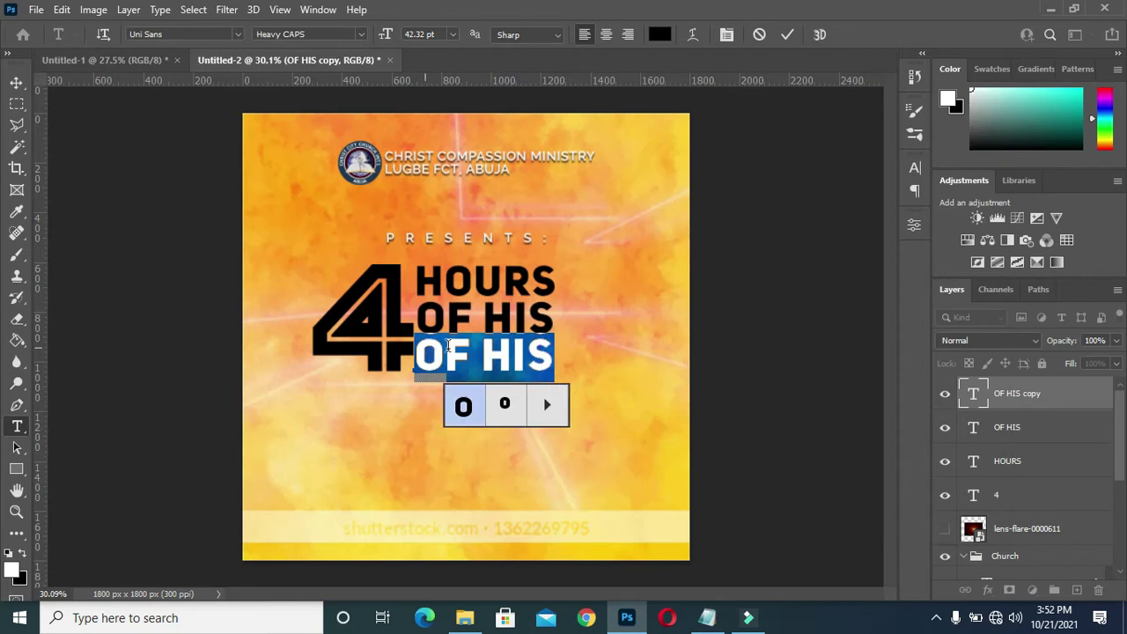
{"action": "key", "text": "ctrl+v"}
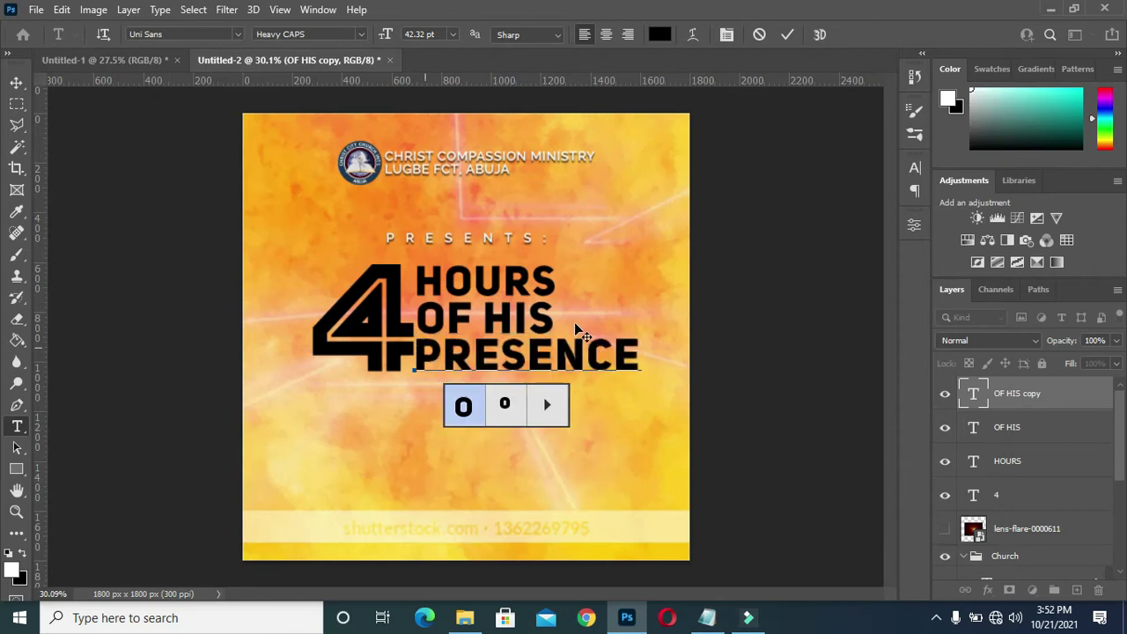
{"action": "left_click", "coordinate": [785, 33]}
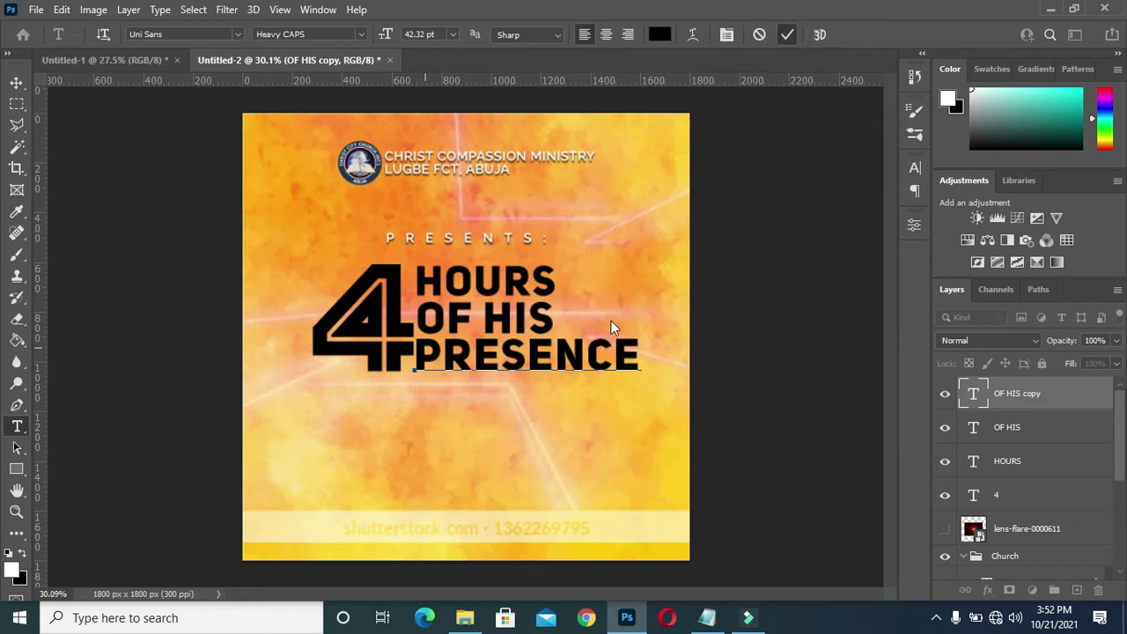
{"action": "key", "text": "ctrl+Return"}
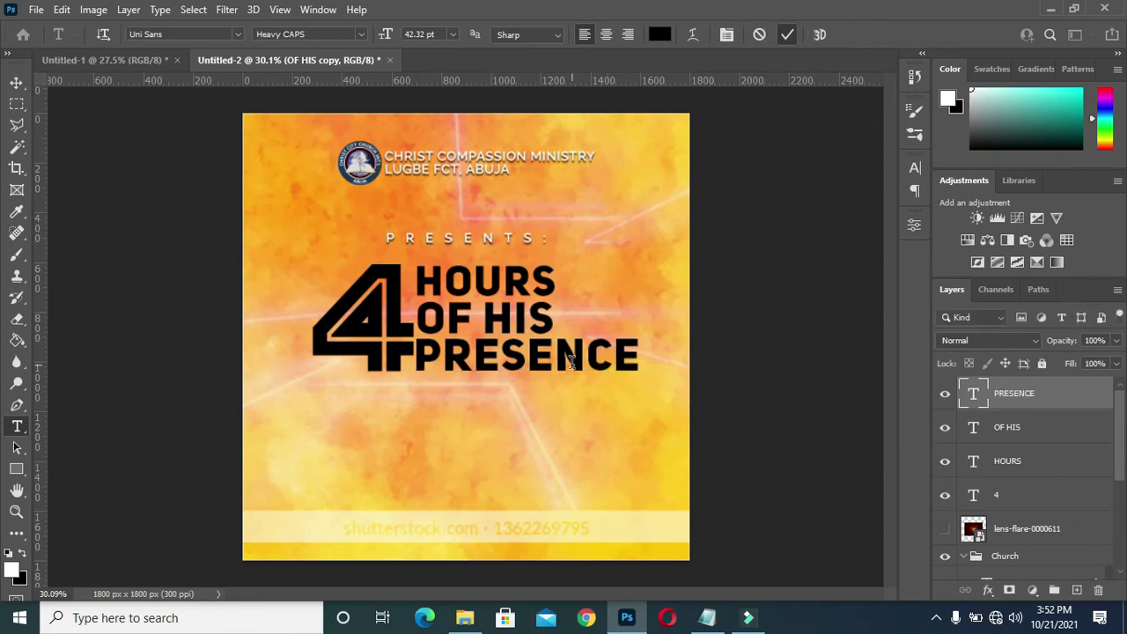
- Group the big 4 and the three headline text layers into a group named 4 Hours
{"action": "left_click", "coordinate": [16, 83]}
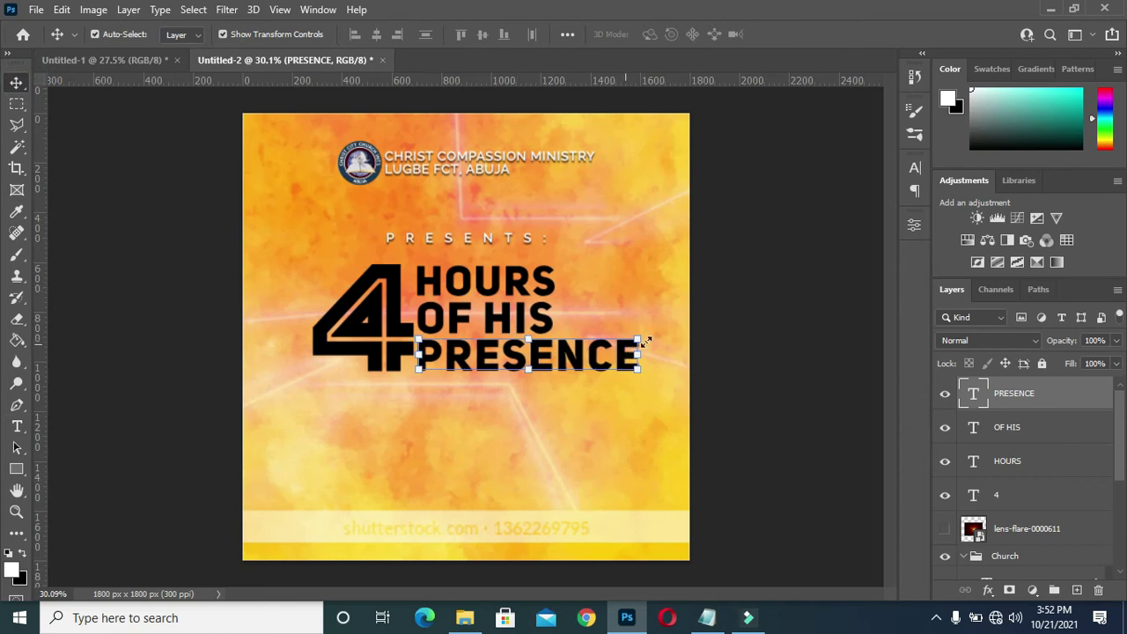
{"action": "left_click", "coordinate": [753, 349]}
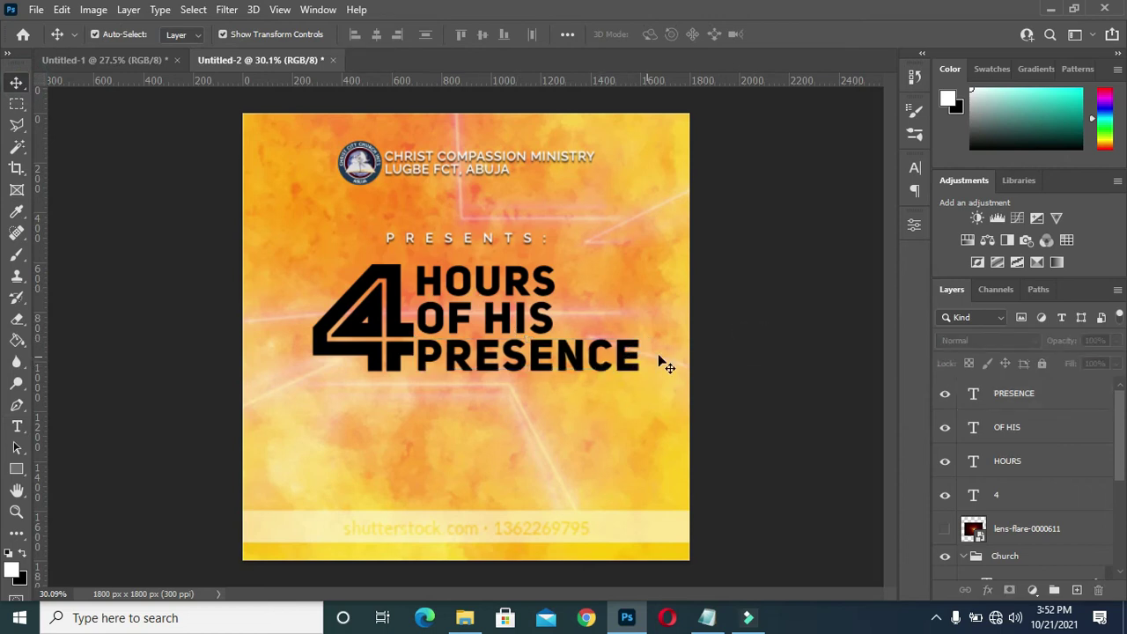
{"action": "left_click", "coordinate": [1010, 496]}
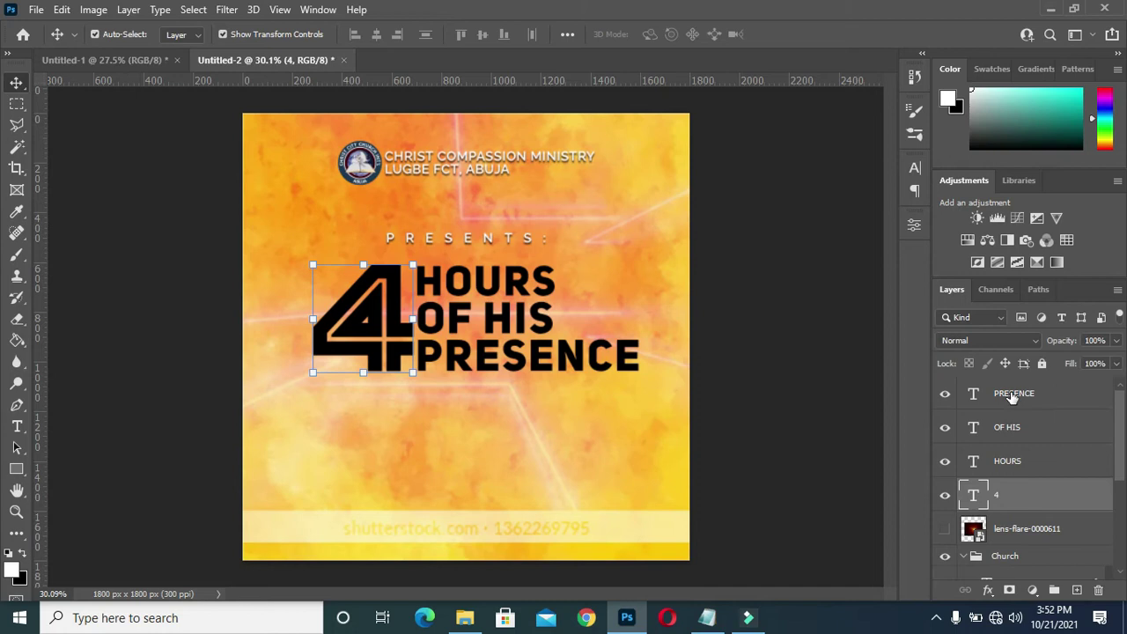
{"action": "left_click", "coordinate": [1013, 395], "text": "shift"}
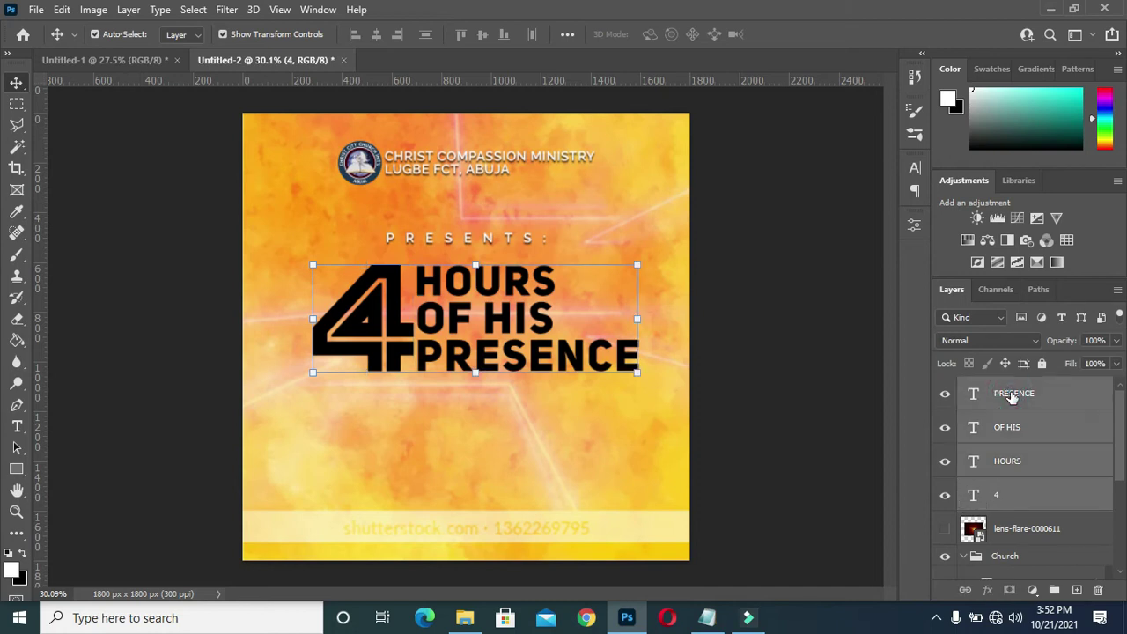
{"action": "key", "text": "ctrl+g"}
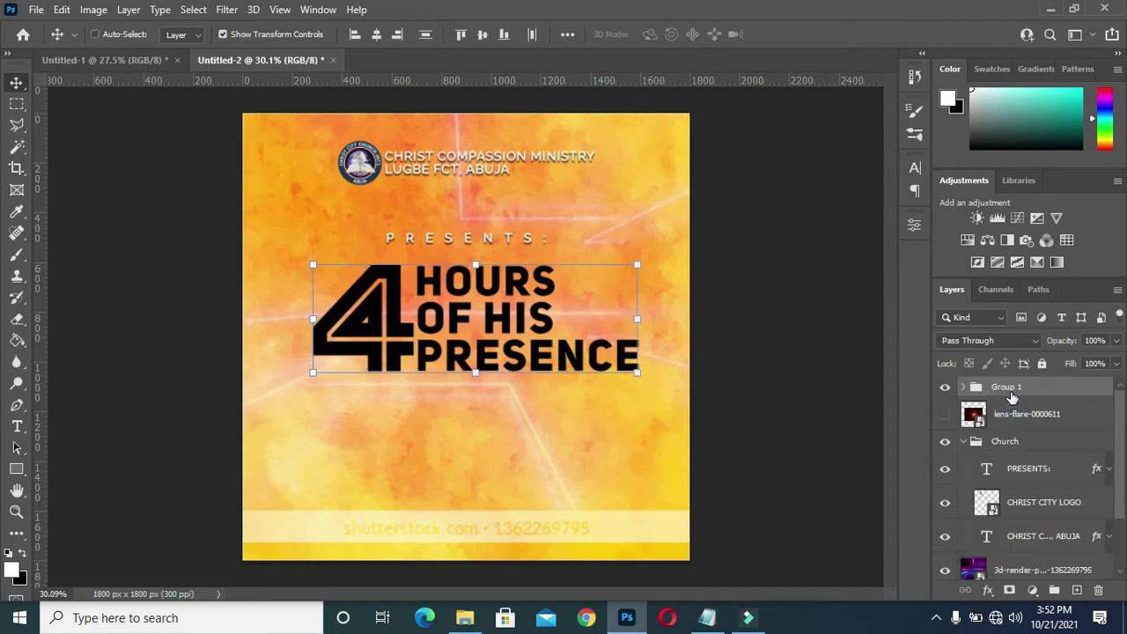
{"action": "double_click", "coordinate": [1004, 388]}
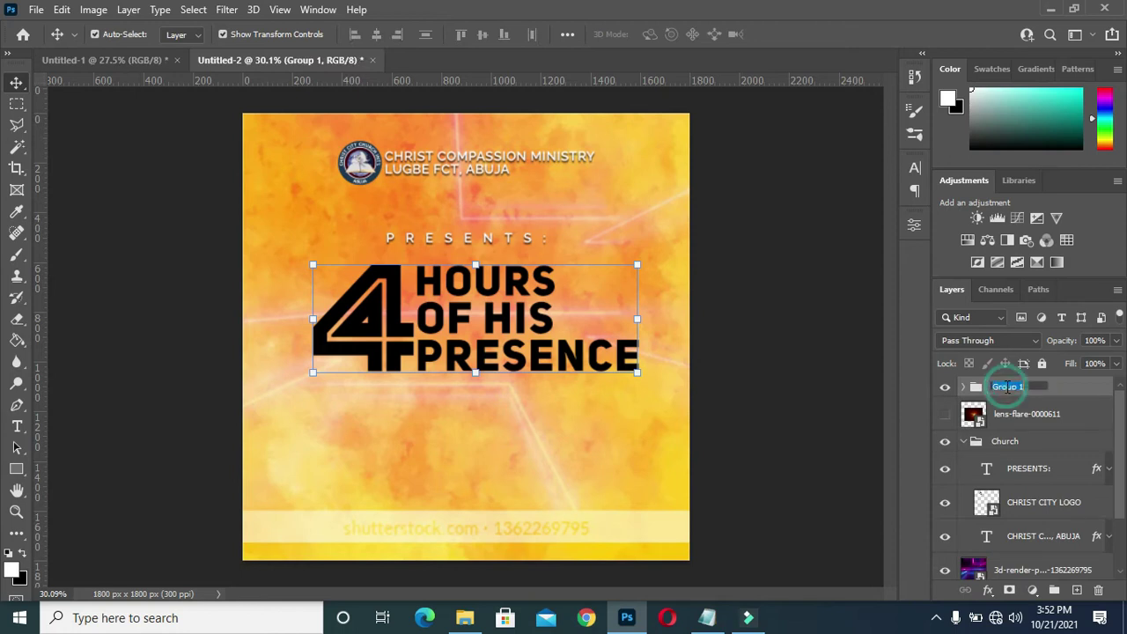
{"action": "type", "text": "4 Hours"}
{"action": "key", "text": "Return"}
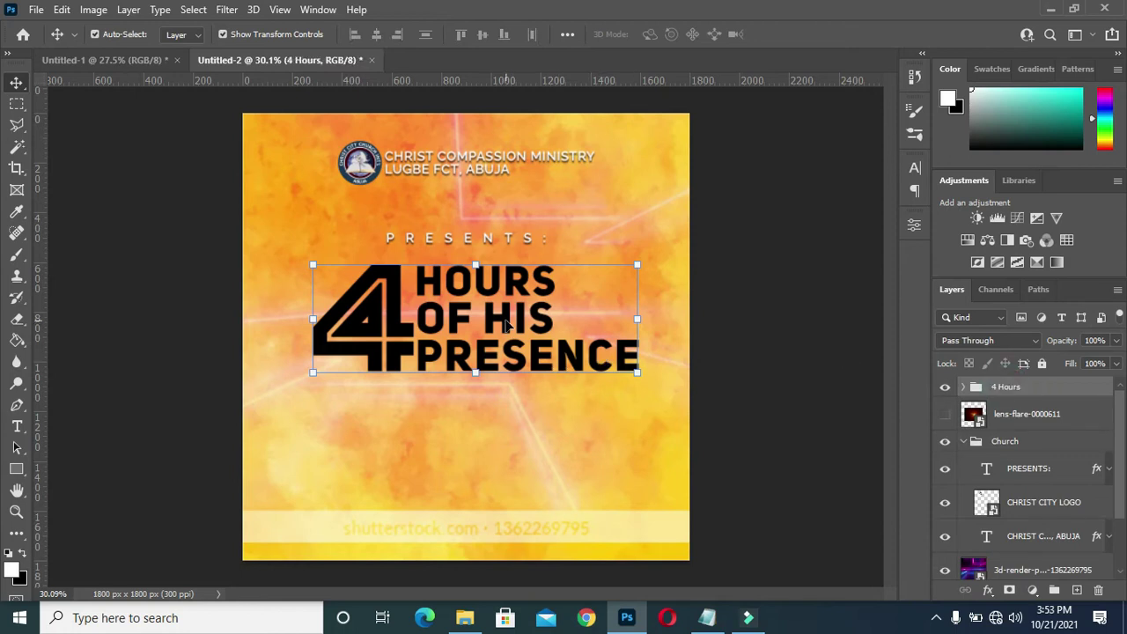
- Nudge the 4 Hours group slightly lower and commit the transform
{"action": "key", "text": "ctrl+t"}
{"action": "left_click_drag", "start_coordinate": [490, 332], "coordinate": [486, 329]}
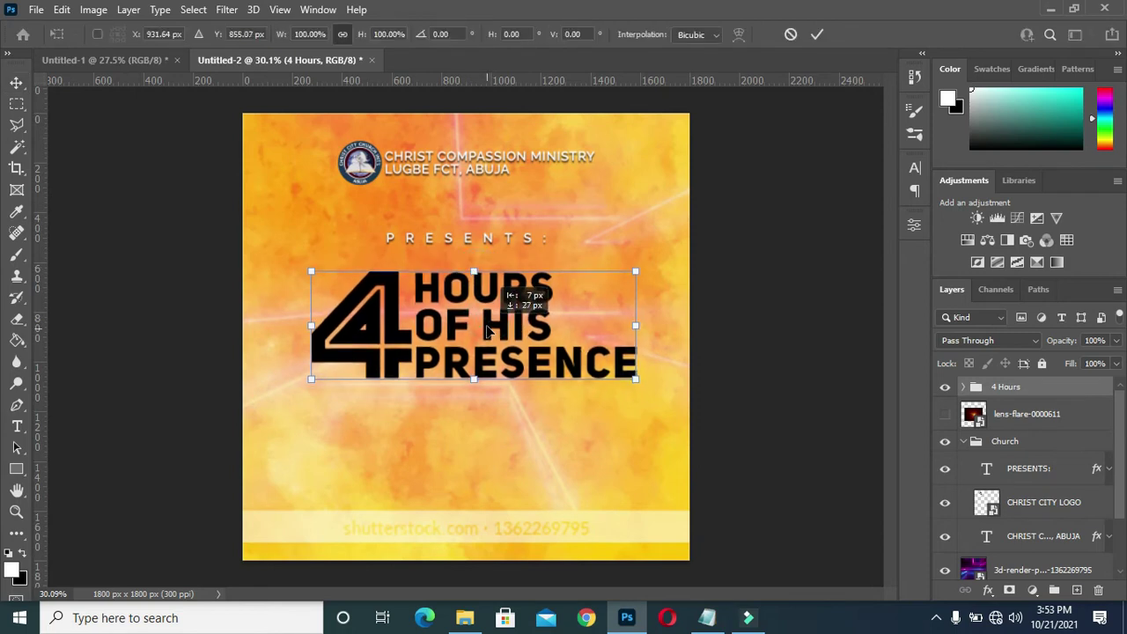
{"action": "left_click", "coordinate": [818, 39]}
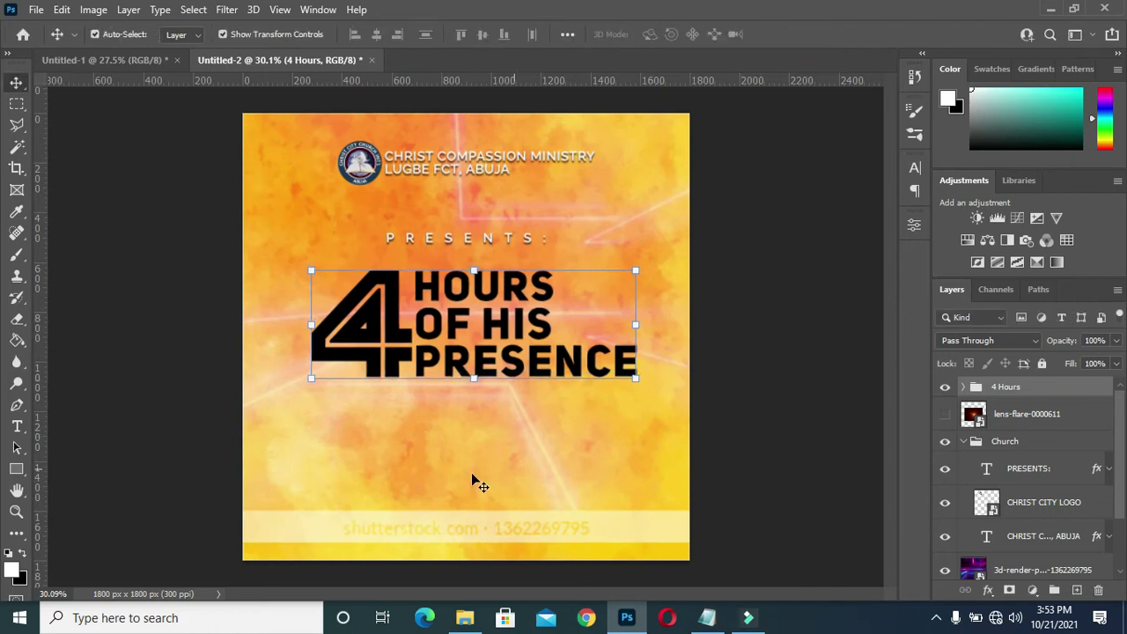
- Copy Layer 1 and Layer 1 copy (the torn strip) from Untitled-1 into the flyer
{"action": "left_click", "coordinate": [140, 59]}
{"action": "left_click", "coordinate": [419, 293]}
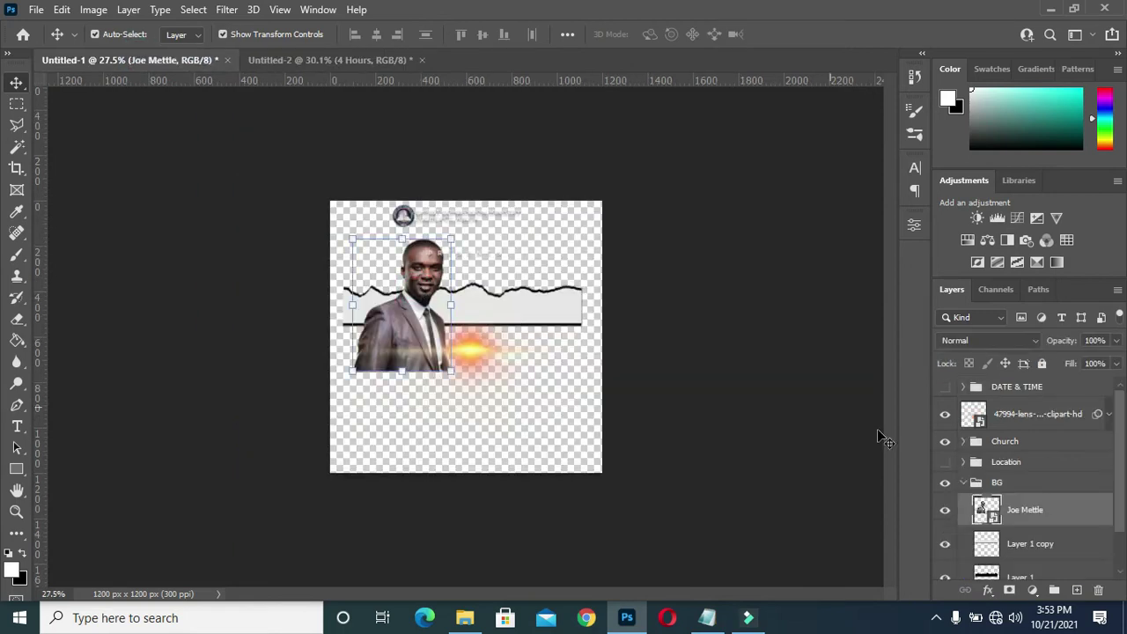
{"action": "scroll", "coordinate": [1027, 545], "scroll_direction": "down", "scroll_amount": 1}
{"action": "scroll", "coordinate": [1025, 539], "scroll_direction": "down", "scroll_amount": 1}
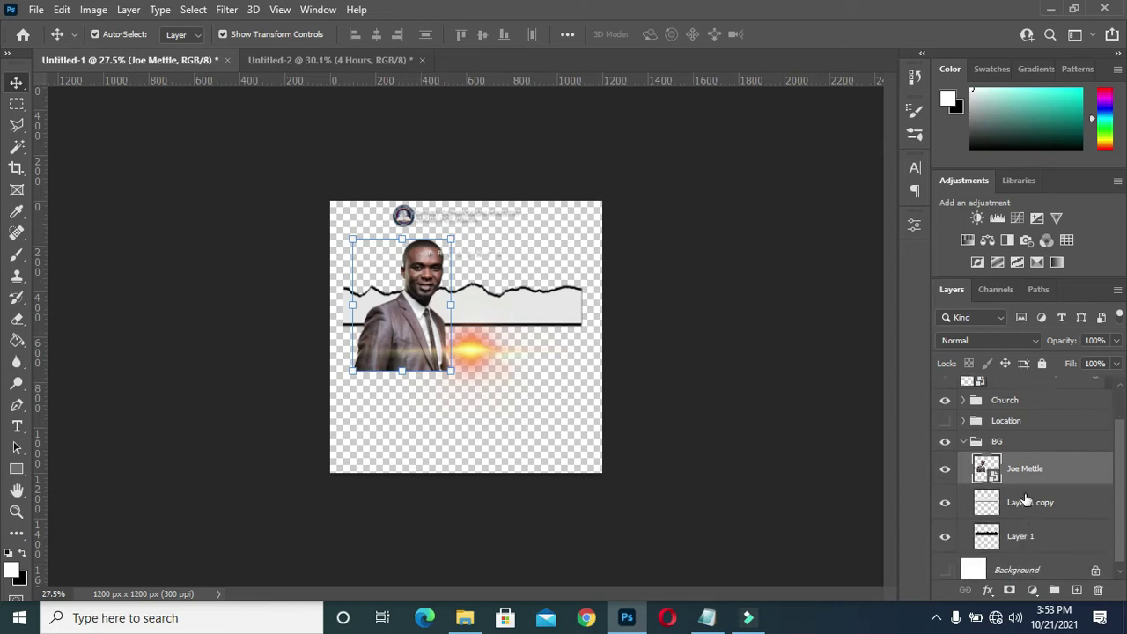
{"action": "left_click", "coordinate": [1026, 515]}
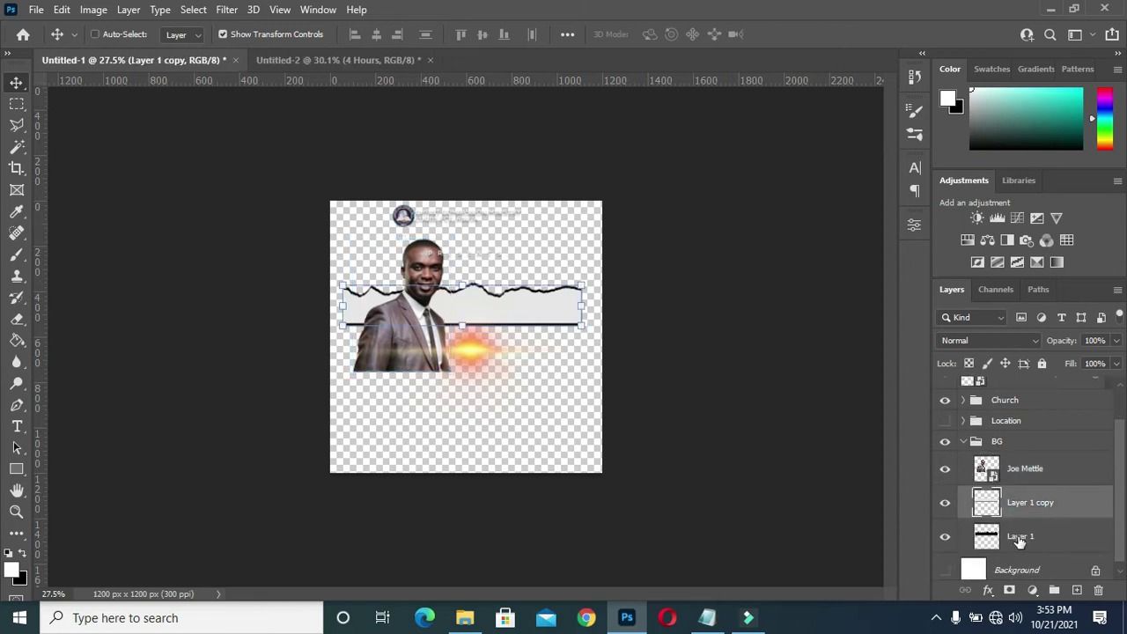
{"action": "left_click", "coordinate": [1014, 539], "text": "shift"}
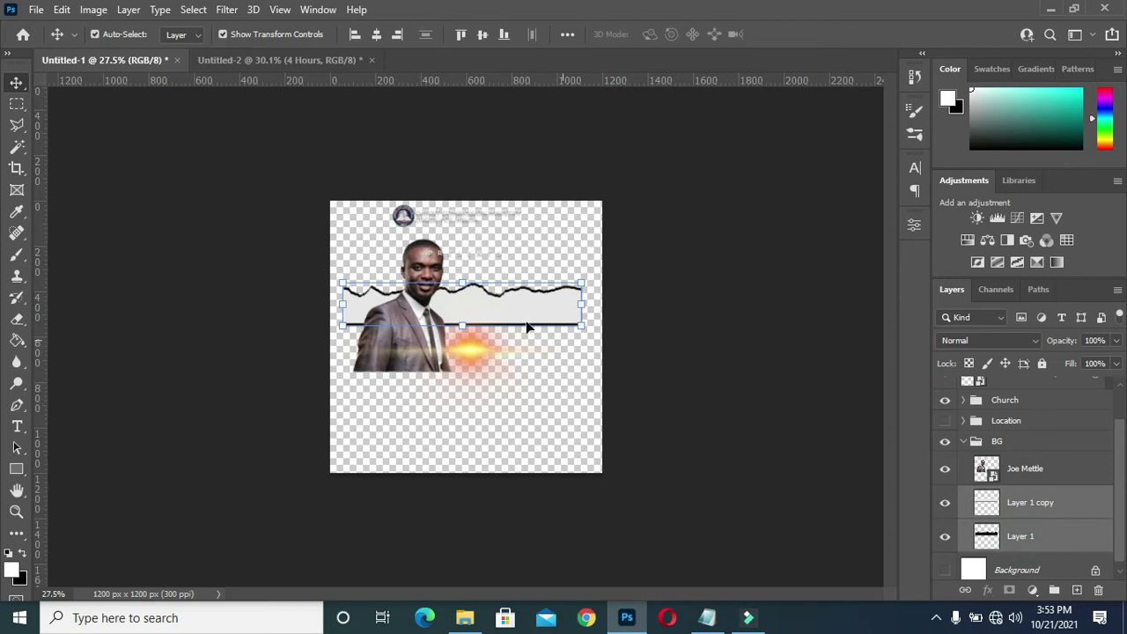
{"action": "left_click_drag", "start_coordinate": [1038, 511], "coordinate": [473, 153]}
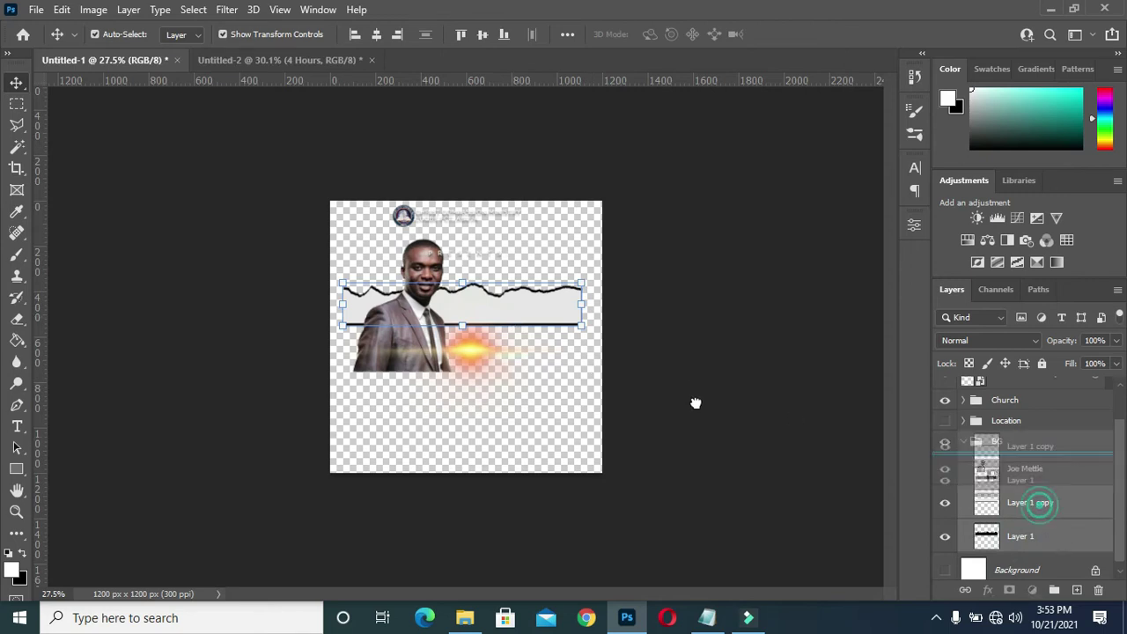
{"action": "mouse_move", "coordinate": [474, 153]}
{"action": "left_mouse_down"}
{"action": "mouse_move", "coordinate": [456, 388]}
{"action": "mouse_move", "coordinate": [400, 470]}
{"action": "left_mouse_up"}
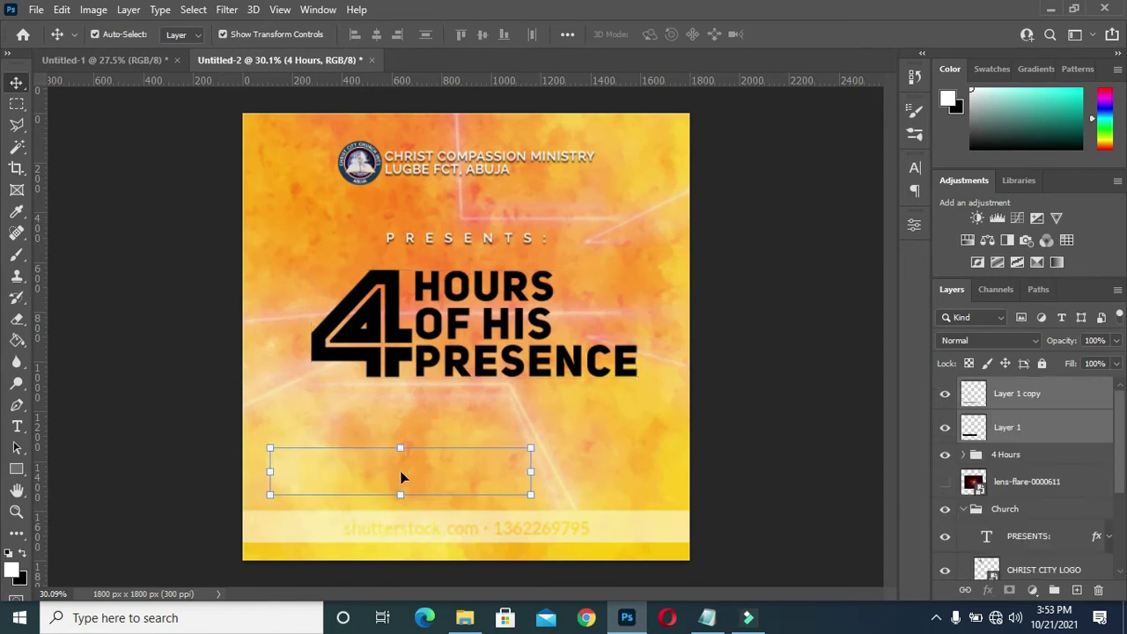
- Stretch the torn strip across the flyer's bottom edge, then go back to Untitled-1
{"action": "left_click_drag", "start_coordinate": [529, 495], "coordinate": [754, 536]}
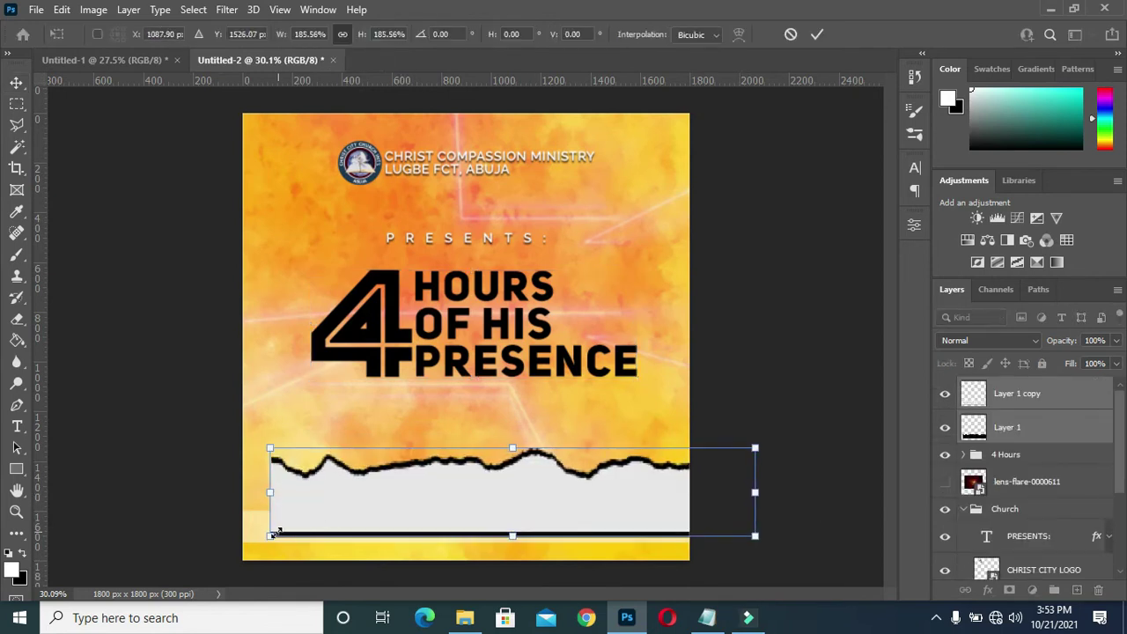
{"action": "left_click_drag", "start_coordinate": [278, 536], "coordinate": [181, 550]}
{"action": "mouse_move", "coordinate": [428, 514]}
{"action": "left_mouse_down"}
{"action": "mouse_move", "coordinate": [417, 533]}
{"action": "mouse_move", "coordinate": [389, 533]}
{"action": "left_mouse_up"}
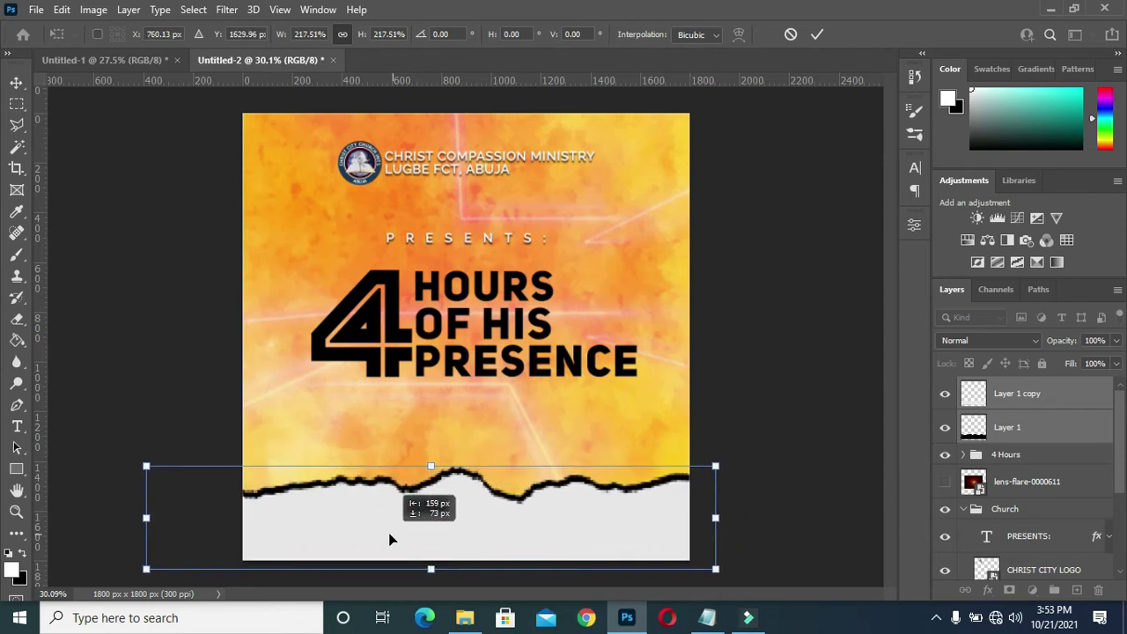
{"action": "left_click_drag", "start_coordinate": [143, 463], "coordinate": [211, 478]}
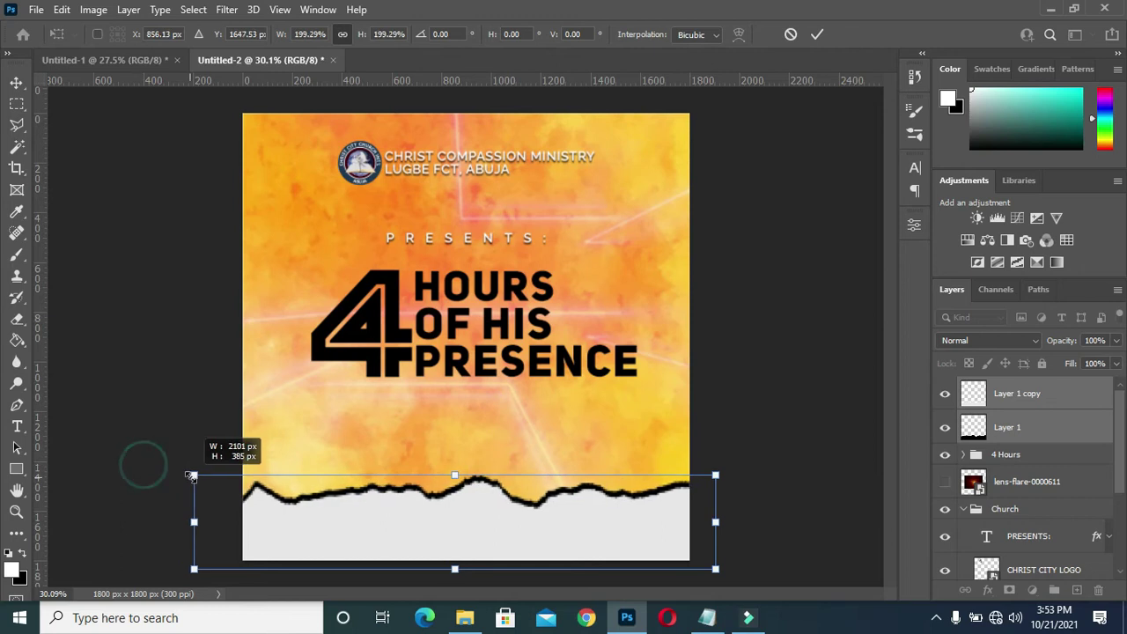
{"action": "mouse_move", "coordinate": [389, 513]}
{"action": "left_mouse_down"}
{"action": "mouse_move", "coordinate": [407, 509]}
{"action": "mouse_move", "coordinate": [433, 536]}
{"action": "left_mouse_up"}
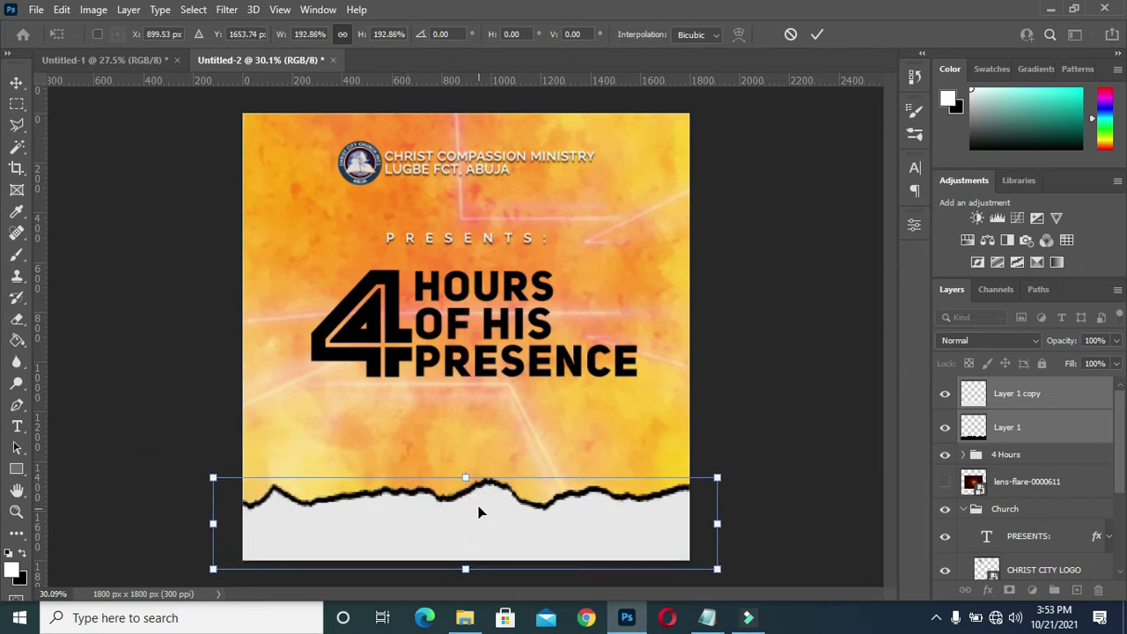
{"action": "left_click_drag", "start_coordinate": [465, 478], "coordinate": [463, 472]}
{"action": "double_click", "coordinate": [481, 507]}
{"action": "left_click", "coordinate": [104, 290]}
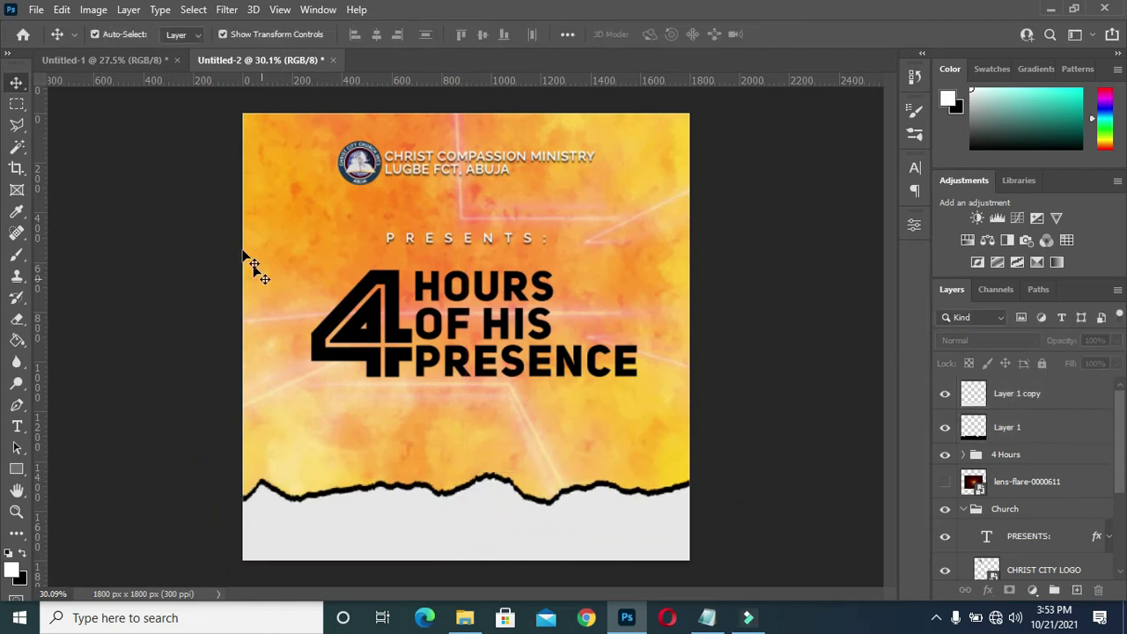
{"action": "left_click", "coordinate": [150, 58]}
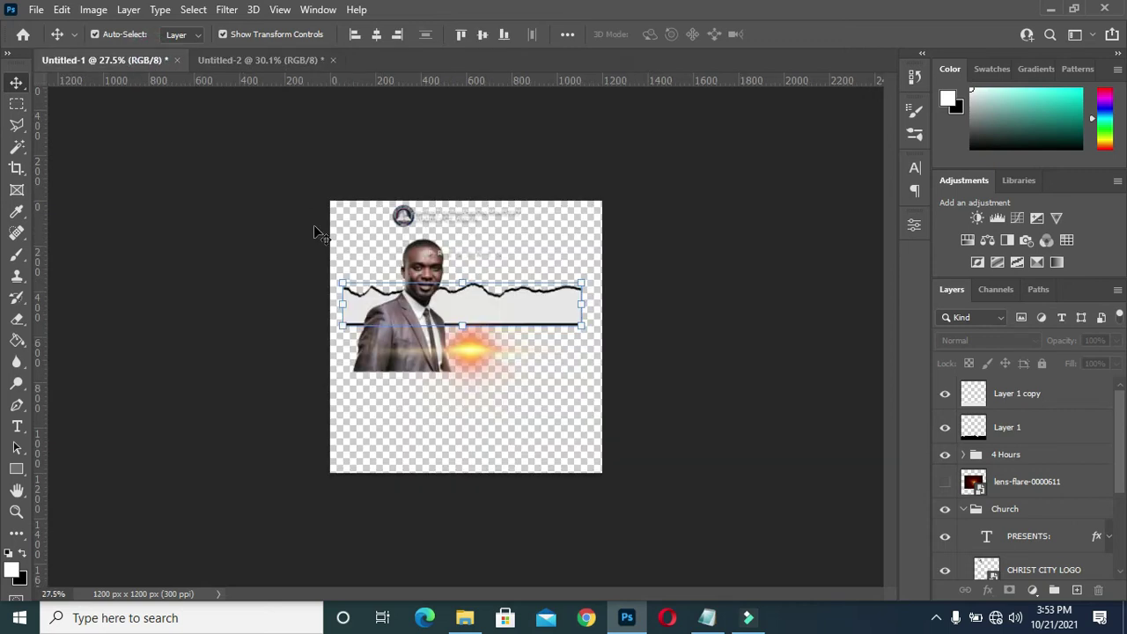
- Copy the speaker photo from Untitled-1 into the flyer
{"action": "left_click", "coordinate": [403, 351]}
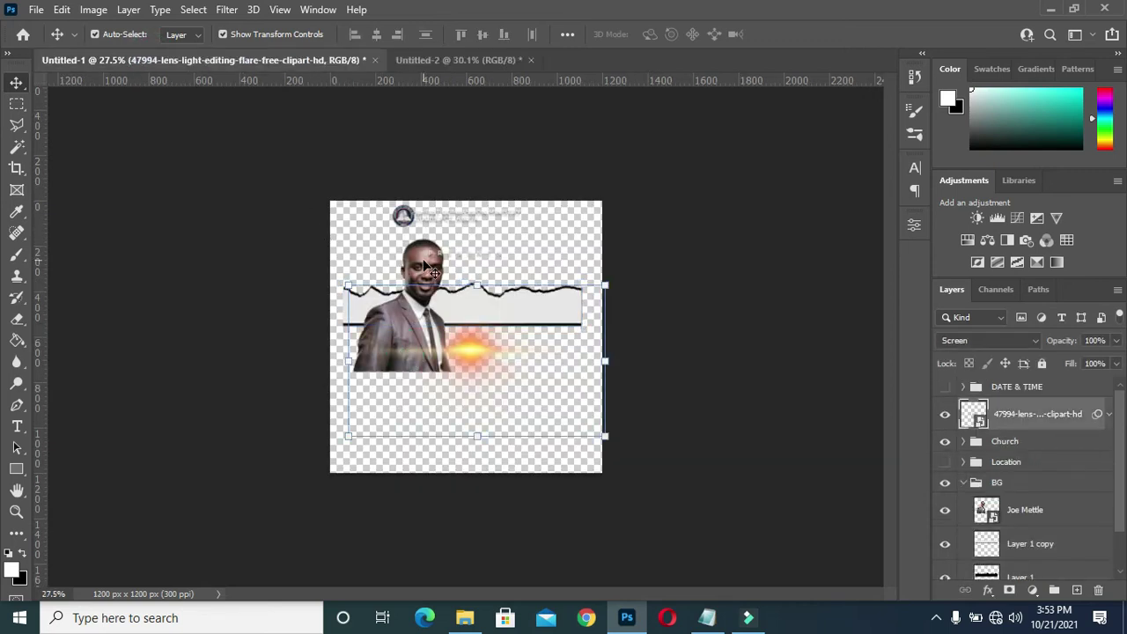
{"action": "left_click", "coordinate": [419, 265]}
{"action": "left_click_drag", "start_coordinate": [416, 266], "coordinate": [334, 60]}
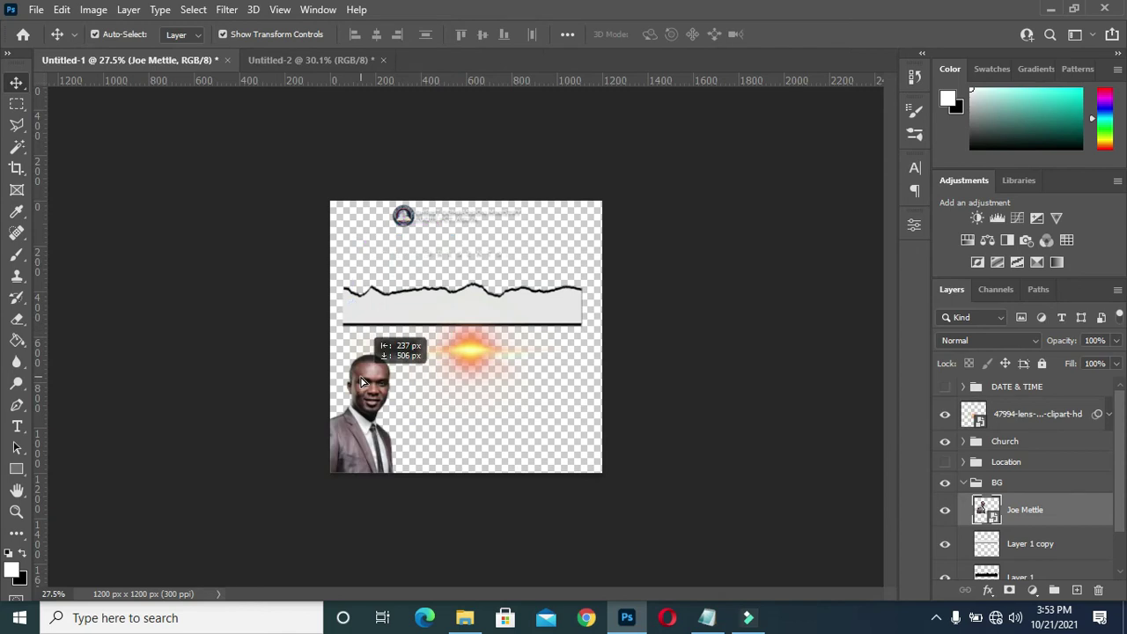
{"action": "left_click_drag", "start_coordinate": [334, 60], "coordinate": [343, 255]}
{"action": "left_click_drag", "start_coordinate": [350, 467], "coordinate": [351, 465]}
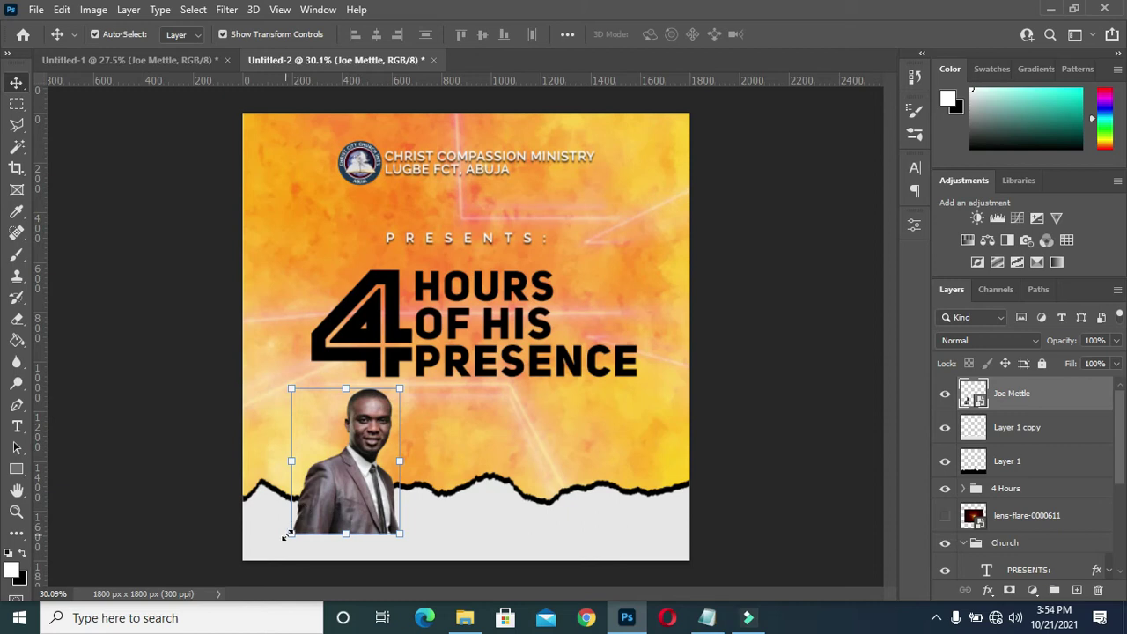
- Mirror the speaker photo and scale it to about 20% at the bottom-left, over the torn strip
{"action": "left_click_drag", "start_coordinate": [291, 533], "coordinate": [219, 580]}
{"action": "left_click_drag", "start_coordinate": [233, 490], "coordinate": [258, 471]}
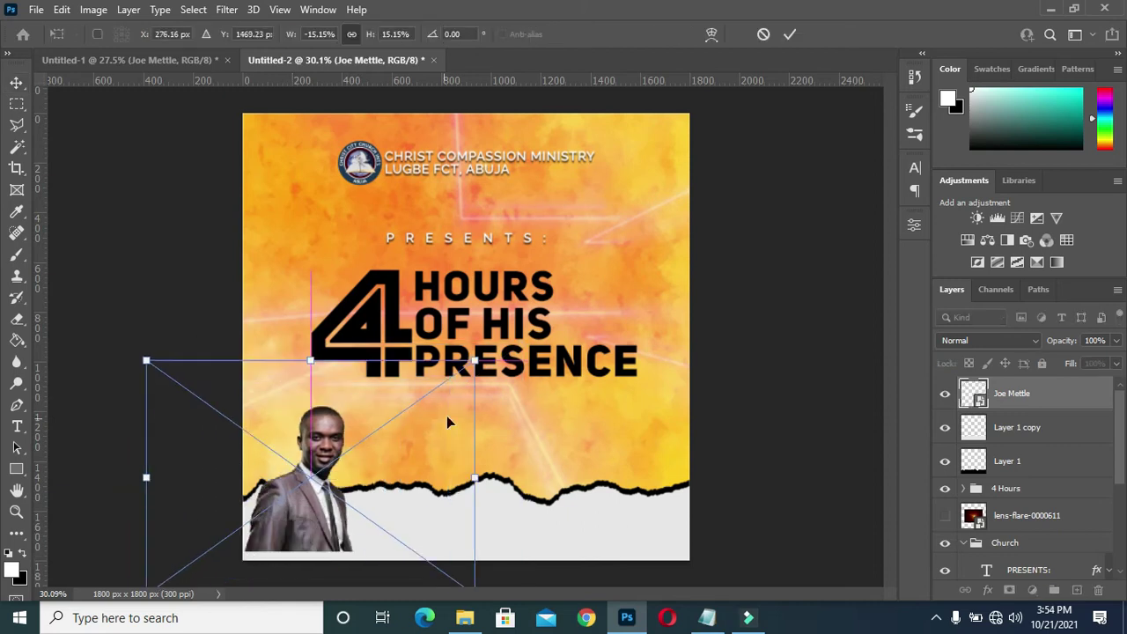
{"action": "left_click_drag", "start_coordinate": [474, 360], "coordinate": [597, 273]}
{"action": "left_click_drag", "start_coordinate": [394, 442], "coordinate": [345, 472]}
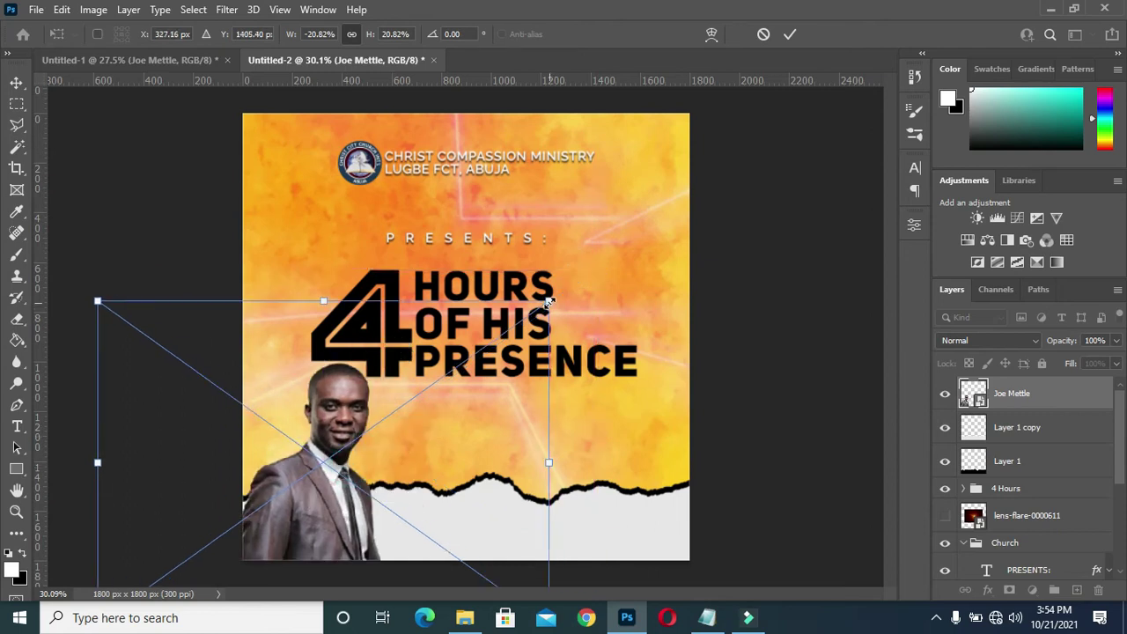
{"action": "left_click_drag", "start_coordinate": [548, 301], "coordinate": [535, 314]}
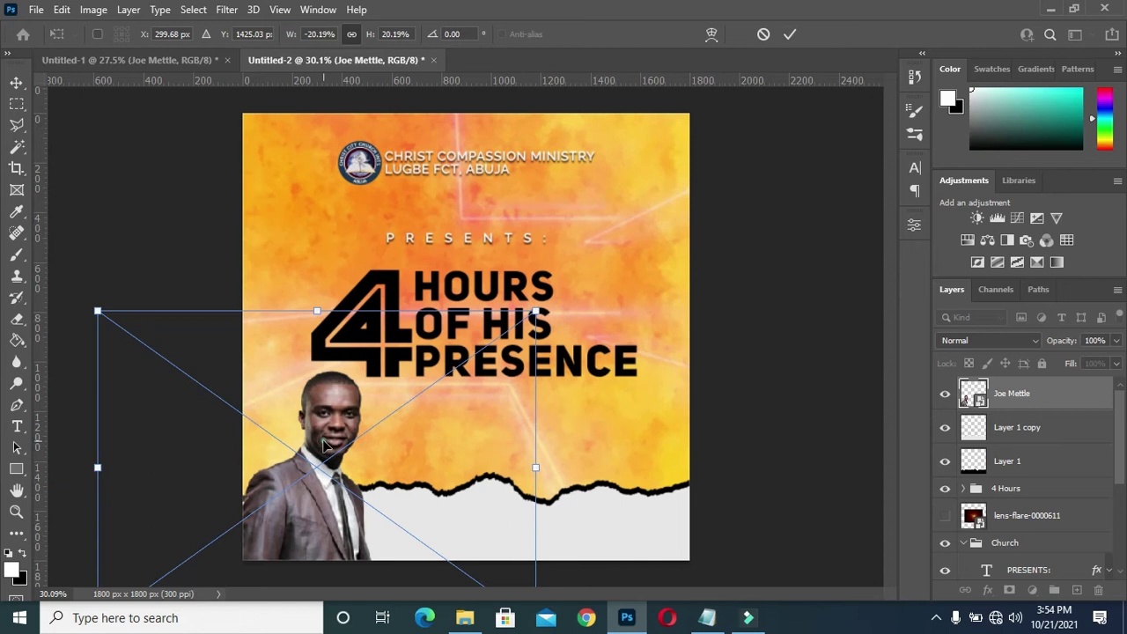
{"action": "key", "text": "Return"}
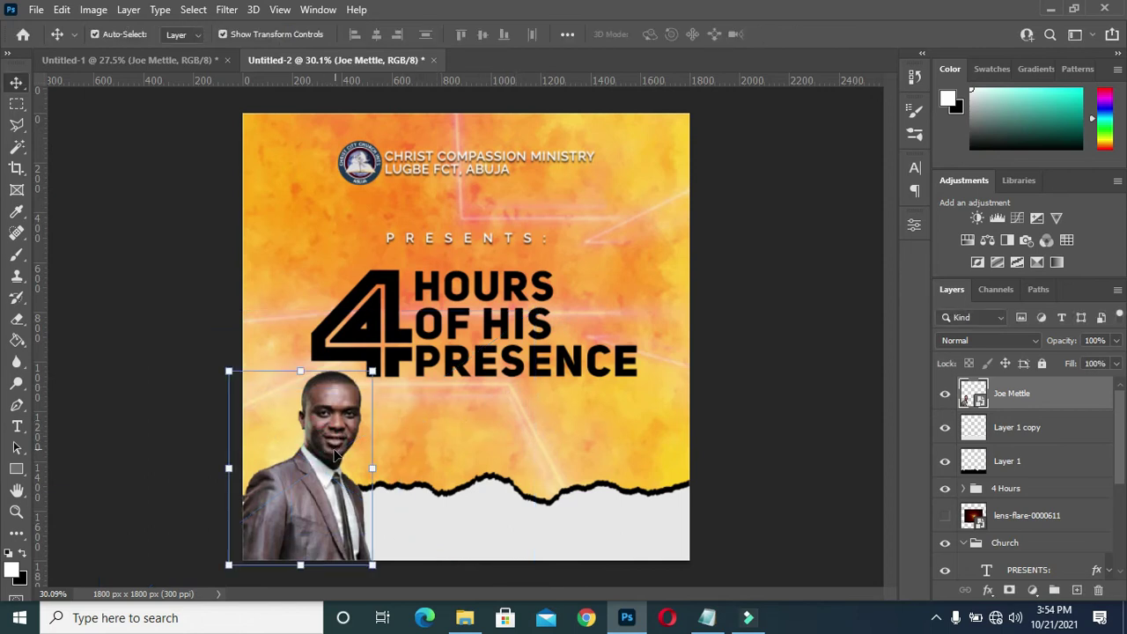
{"action": "left_click", "coordinate": [740, 380]}
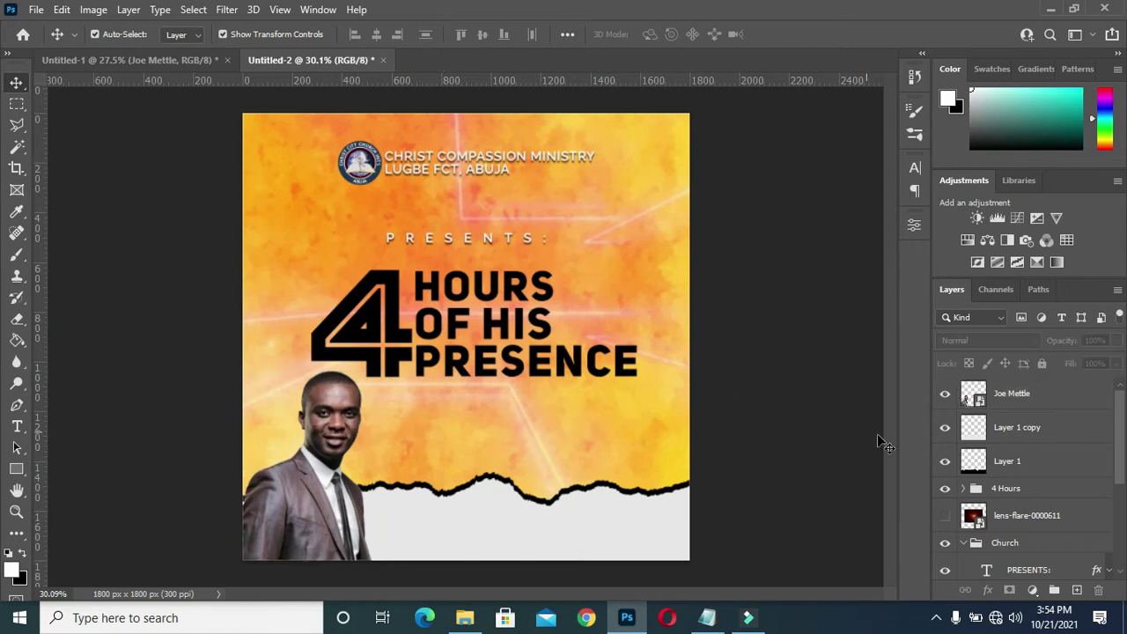
- Add a golden yellow Color Fill layer (#fabe2d) above the speaker photo
{"action": "left_click", "coordinate": [1024, 401]}
{"action": "left_click", "coordinate": [1033, 590]}
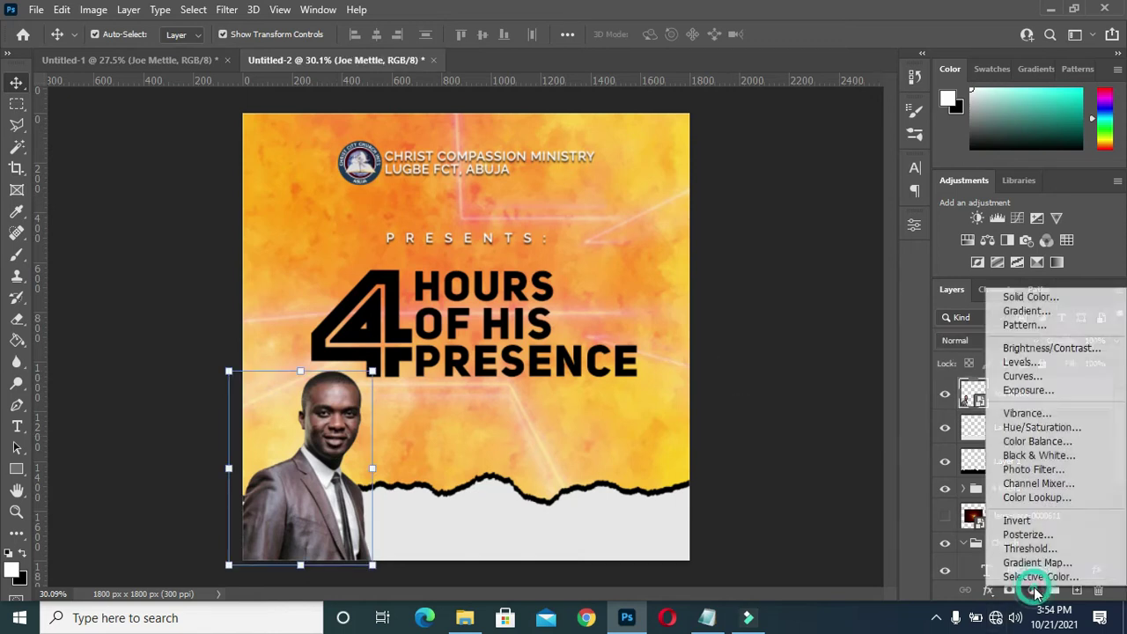
{"action": "left_click", "coordinate": [1030, 299]}
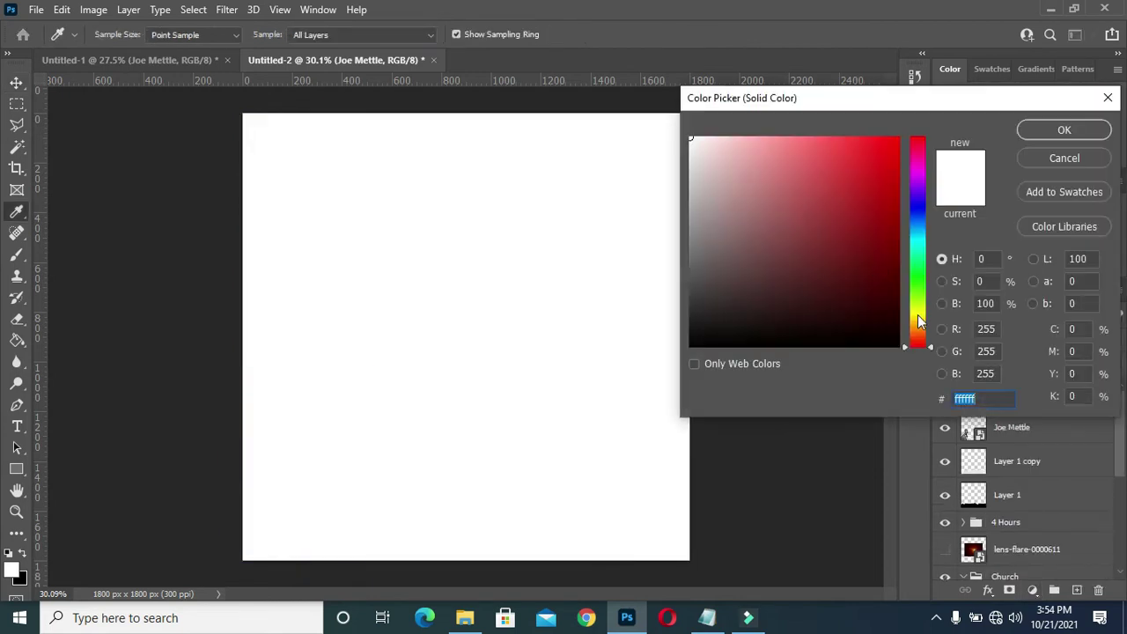
{"action": "left_click_drag", "start_coordinate": [918, 321], "coordinate": [918, 328]}
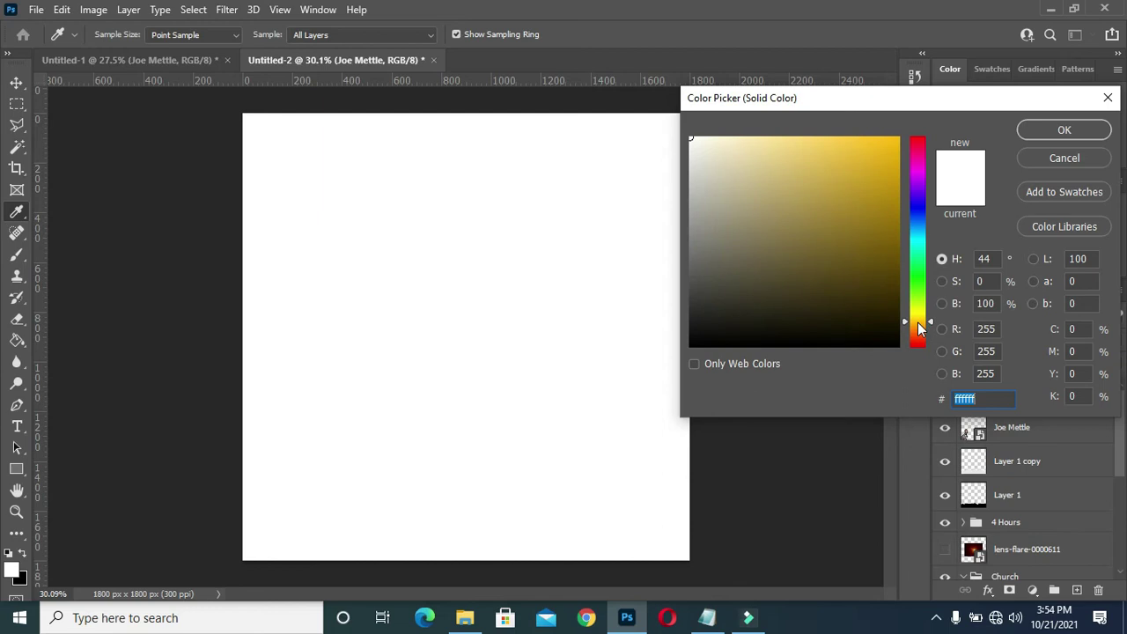
{"action": "left_click_drag", "start_coordinate": [854, 142], "coordinate": [862, 141]}
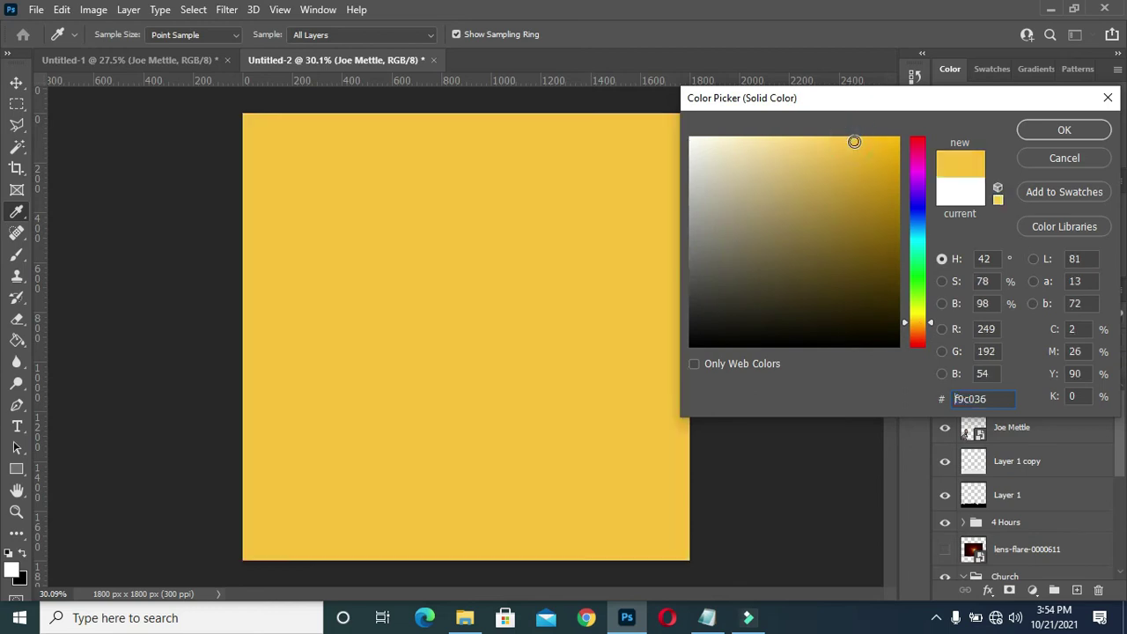
{"action": "left_click", "coordinate": [1032, 132]}
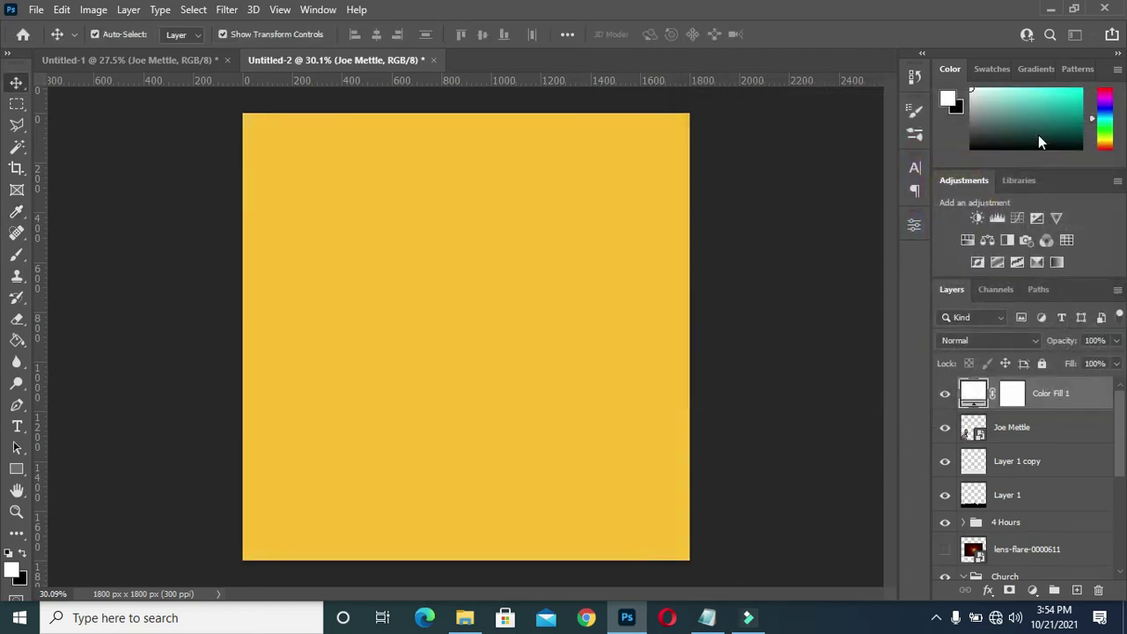
- Set Color Fill 1 to Overlay blending at 39% opacity
{"action": "left_click", "coordinate": [992, 342]}
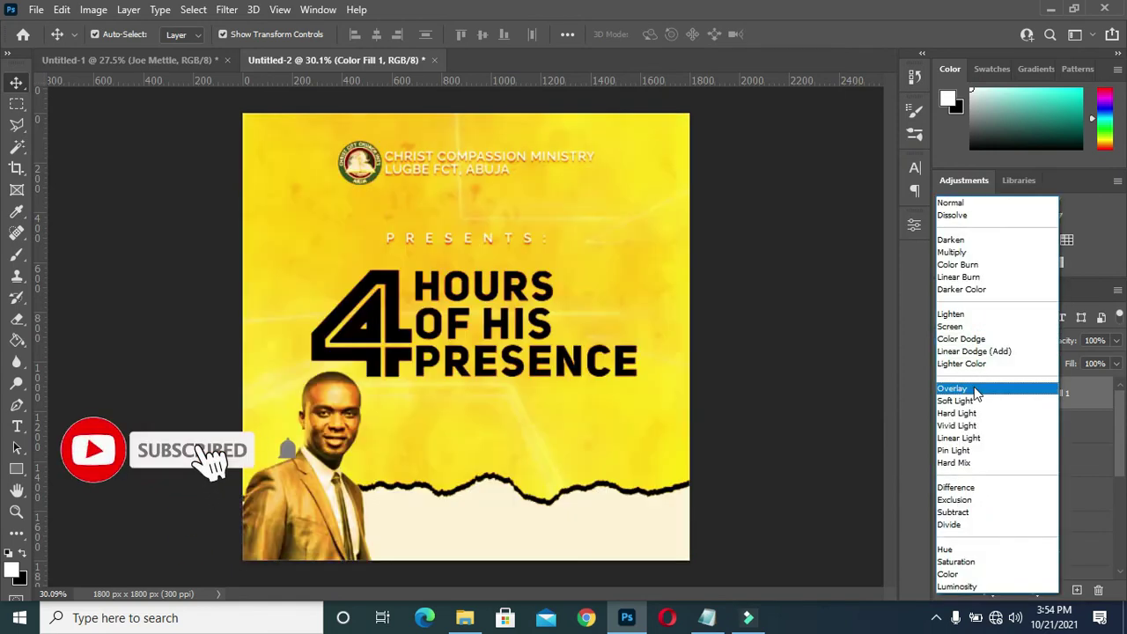
{"action": "left_click", "coordinate": [975, 391]}
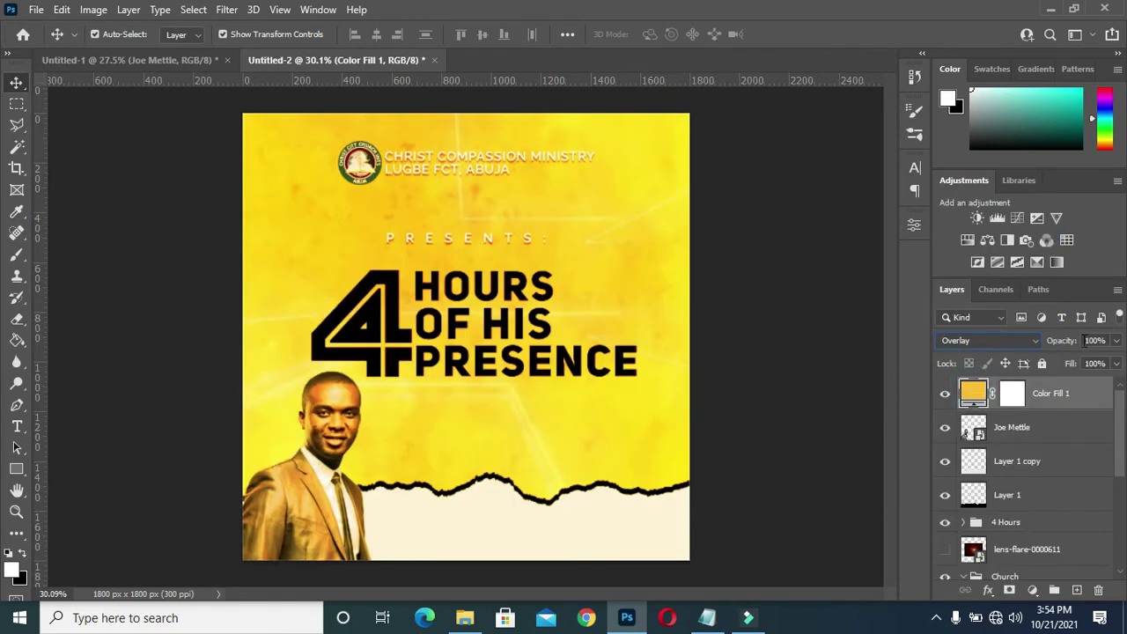
{"action": "left_click", "coordinate": [1085, 341]}
{"action": "type", "text": "39"}
{"action": "key", "text": "Return"}
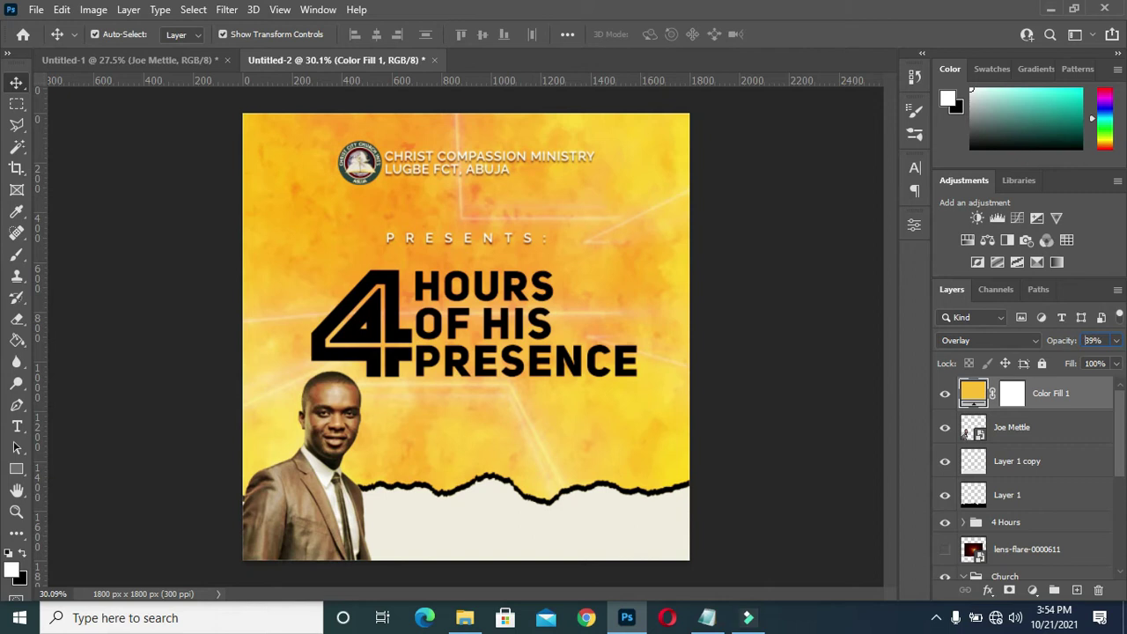
{"action": "left_click", "coordinate": [738, 416]}
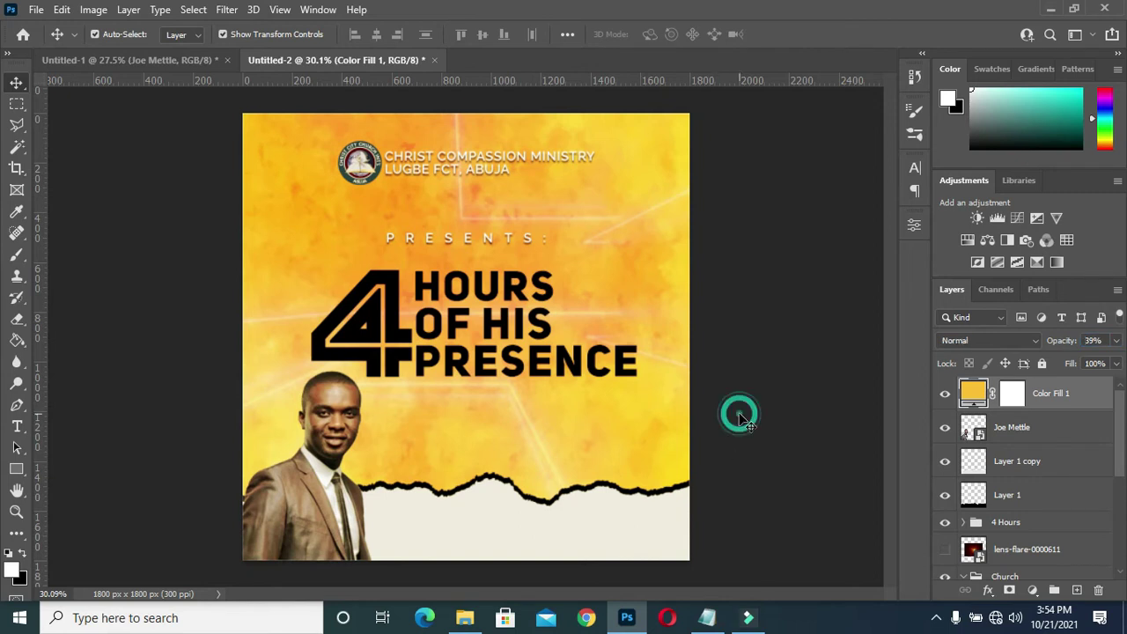
- In Untitled-1, collapse the BG group and drag the Location group toward the flyer tab
{"action": "left_click", "coordinate": [177, 66]}
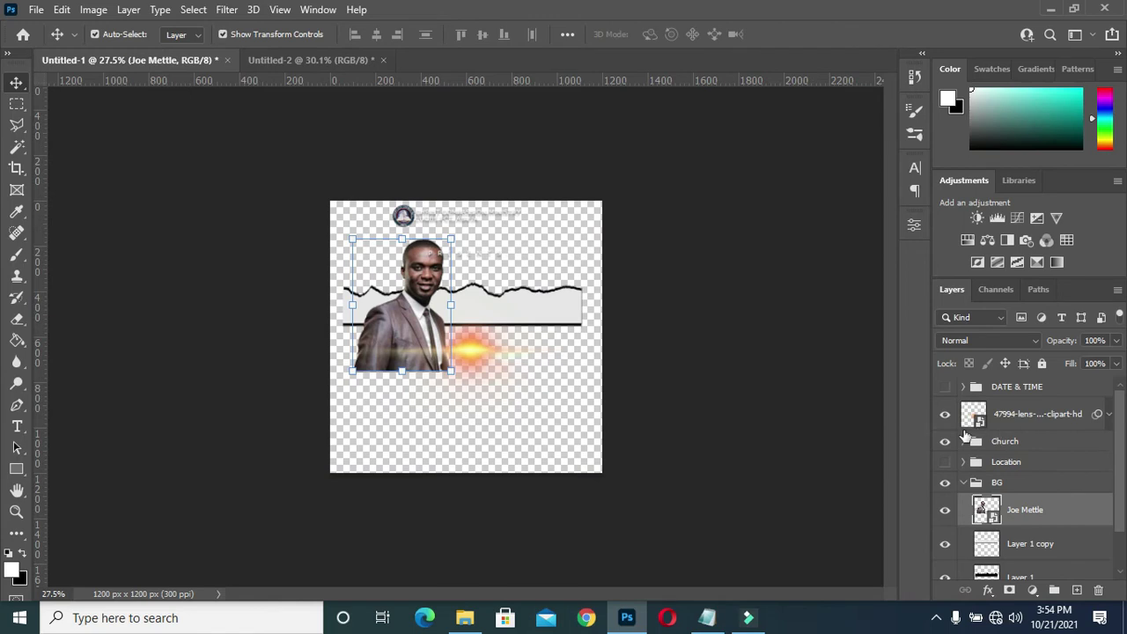
{"action": "right_click", "coordinate": [1039, 449]}
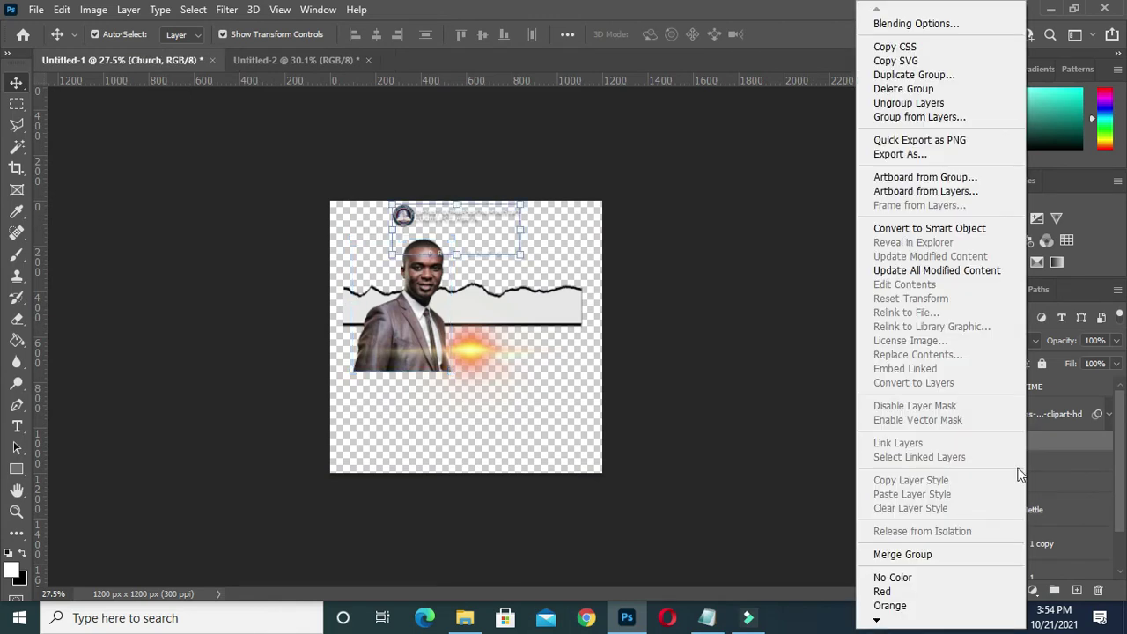
{"action": "left_click", "coordinate": [1052, 465]}
{"action": "left_click", "coordinate": [964, 483]}
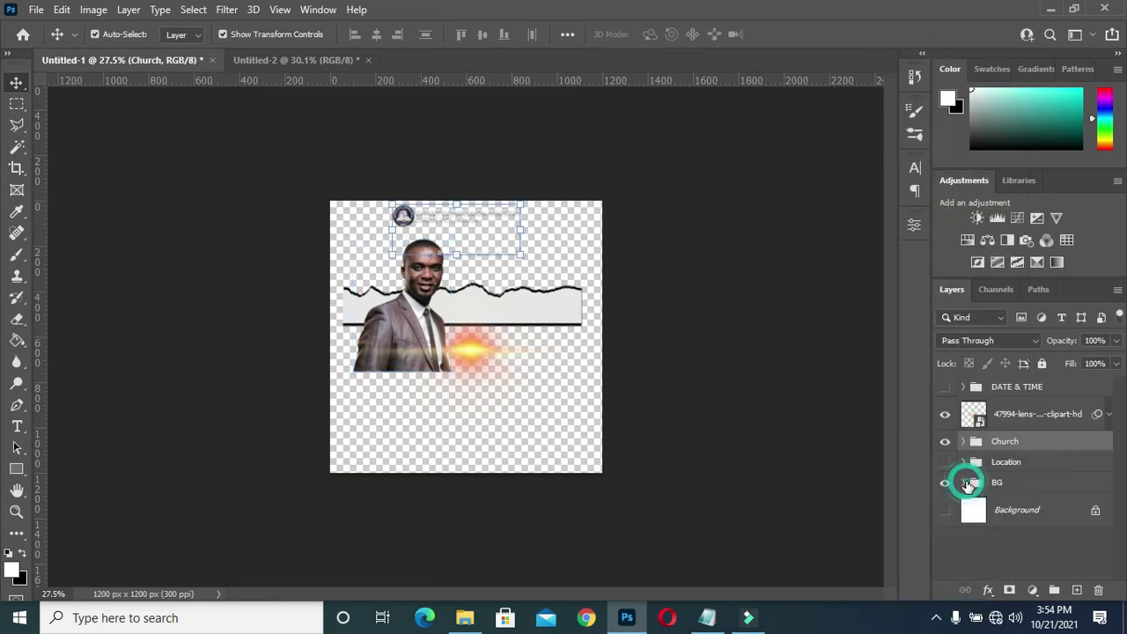
{"action": "left_click_drag", "start_coordinate": [1006, 461], "coordinate": [304, 57]}
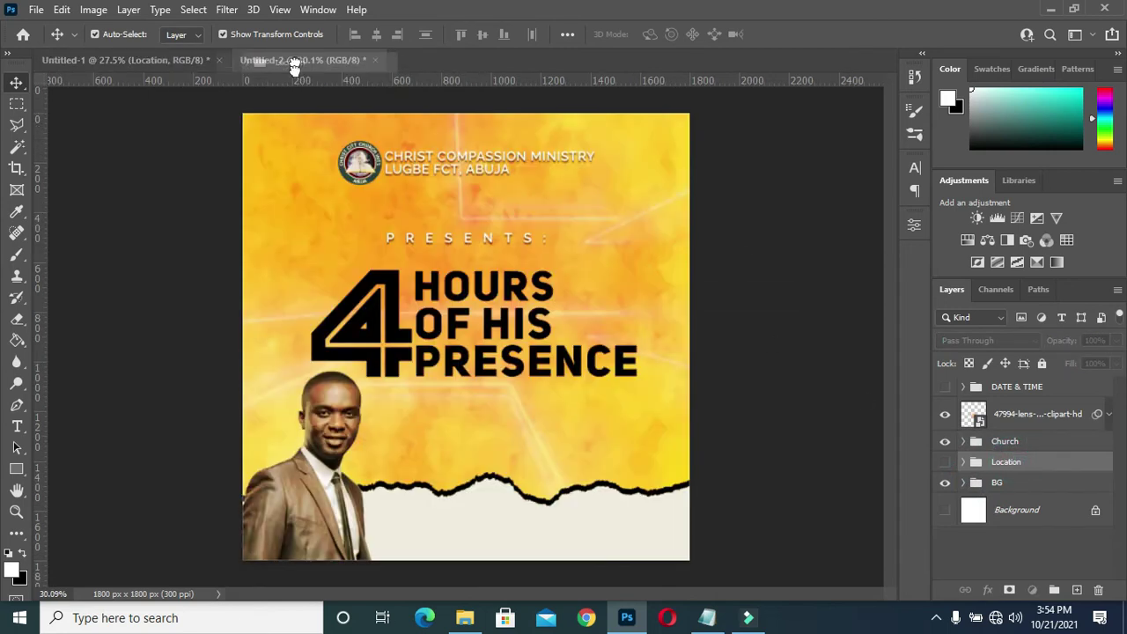
- Drop the Location group onto the flyer's torn strip and widen its text box on both sides
{"action": "left_click_drag", "start_coordinate": [304, 57], "coordinate": [494, 528]}
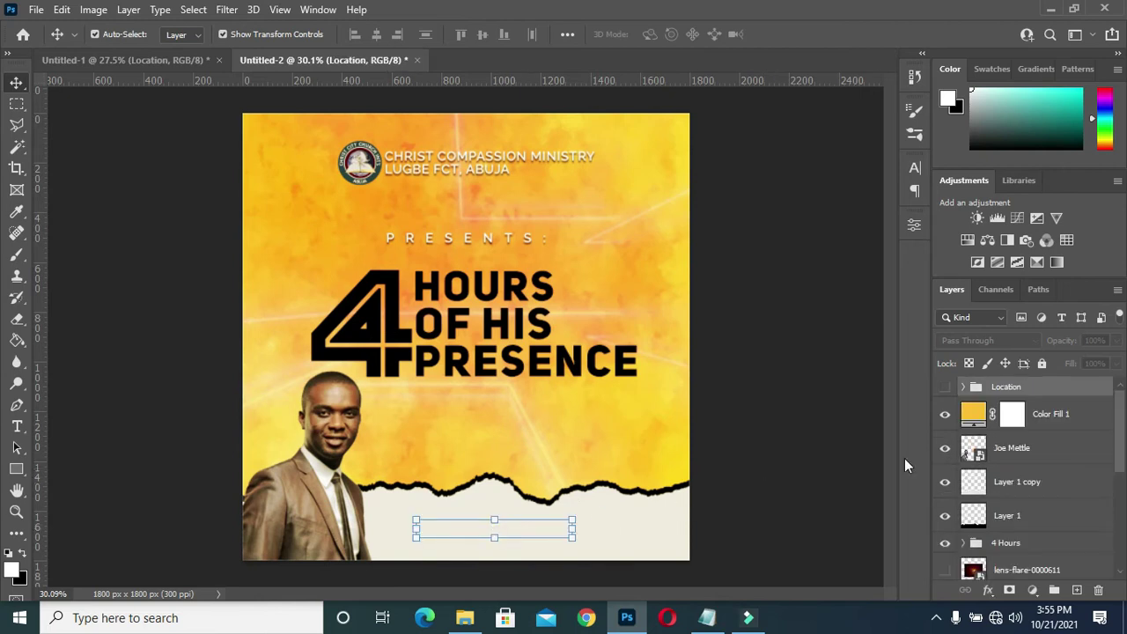
{"action": "left_click_drag", "start_coordinate": [572, 521], "coordinate": [648, 511]}
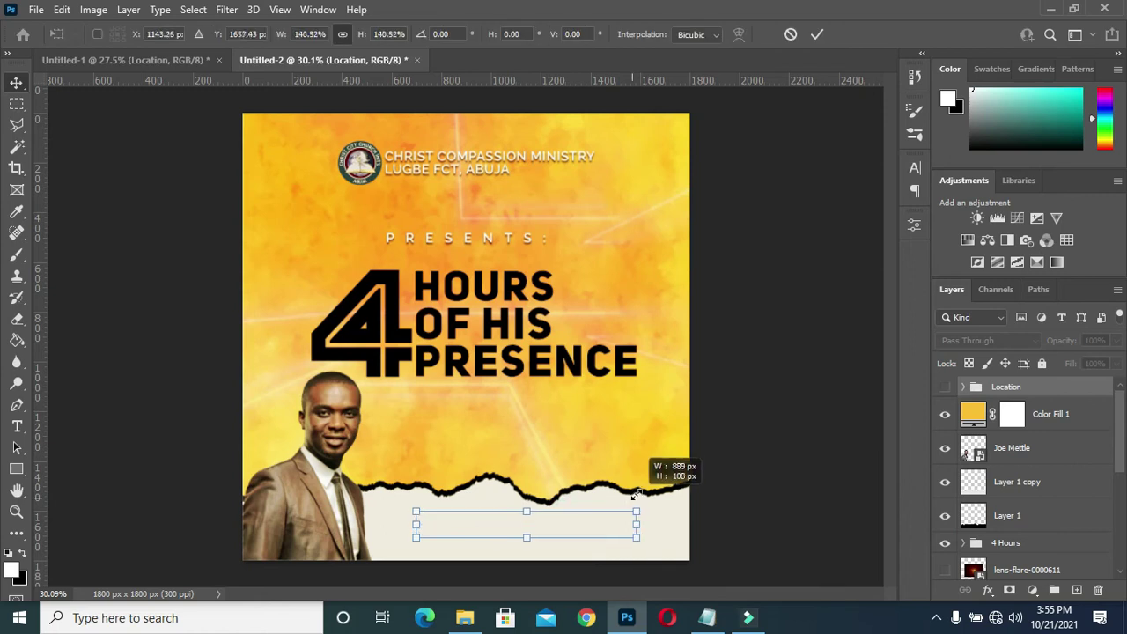
{"action": "left_click_drag", "start_coordinate": [414, 537], "coordinate": [374, 543]}
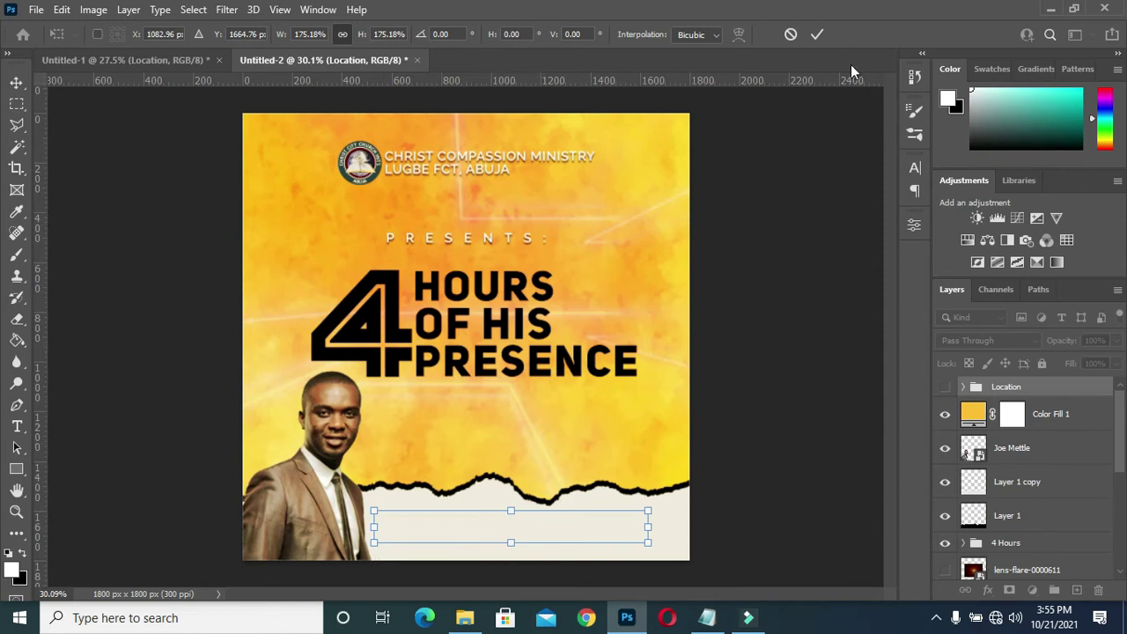
{"action": "left_click", "coordinate": [817, 35]}
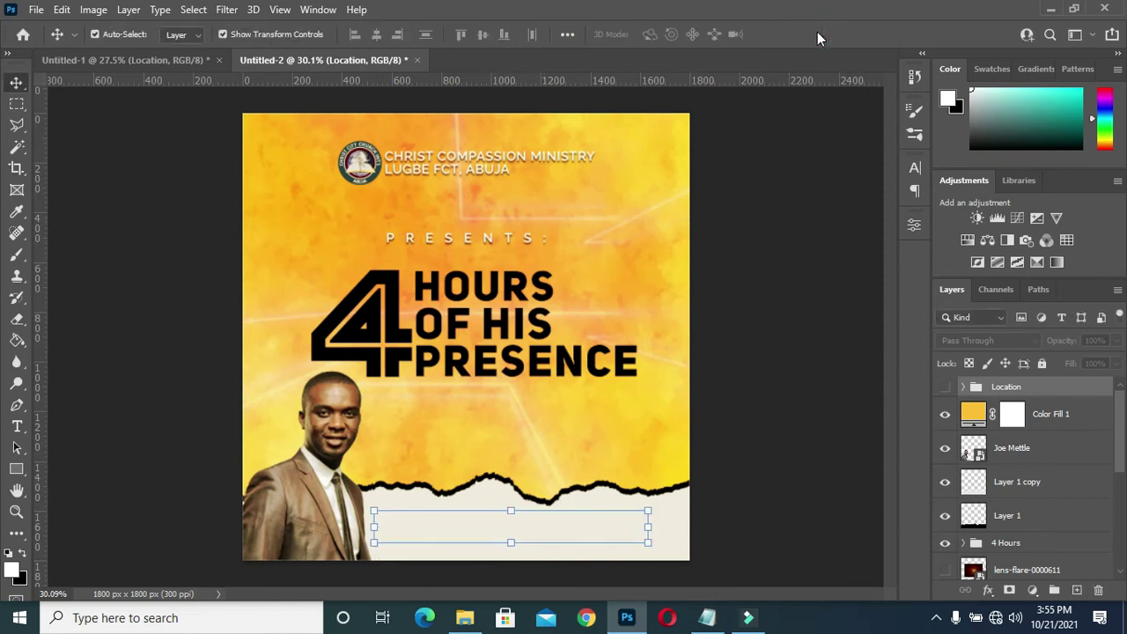
{"action": "left_click", "coordinate": [945, 417]}
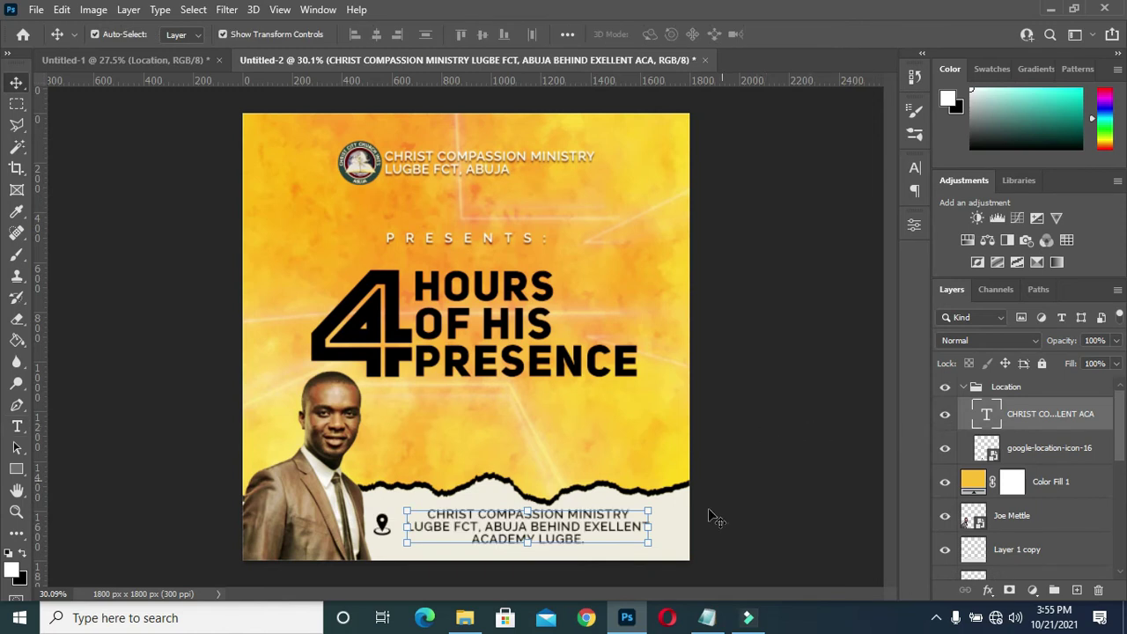
- Fit the address text at about 87%, nudge the pin icon right, and shift the address block right
{"action": "left_click_drag", "start_coordinate": [649, 543], "coordinate": [608, 535]}
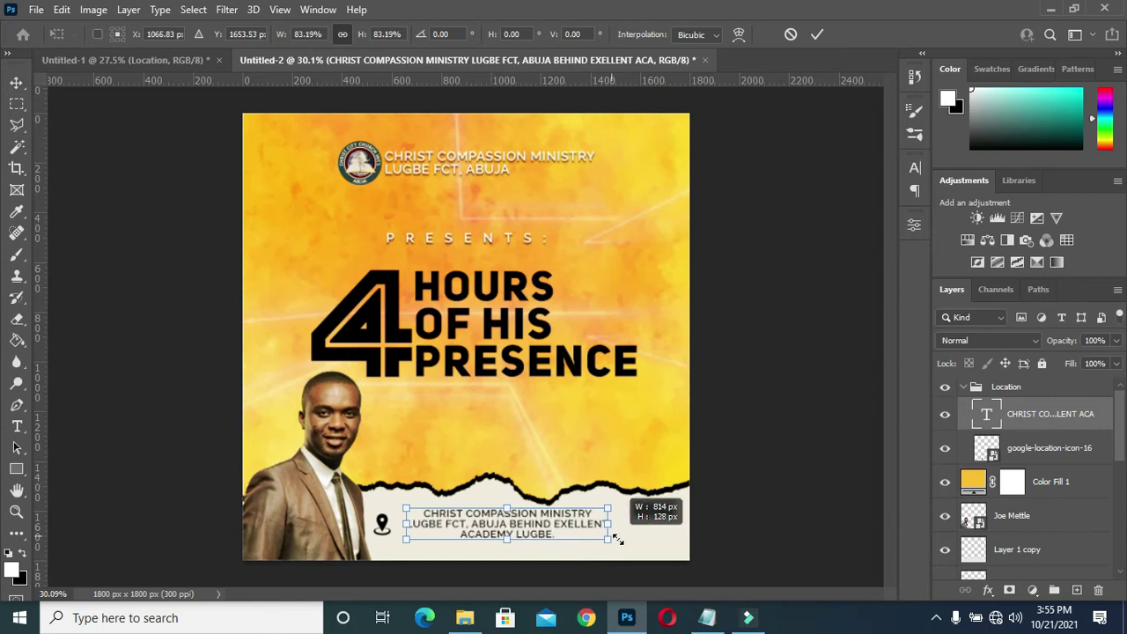
{"action": "left_click_drag", "start_coordinate": [608, 535], "coordinate": [619, 539]}
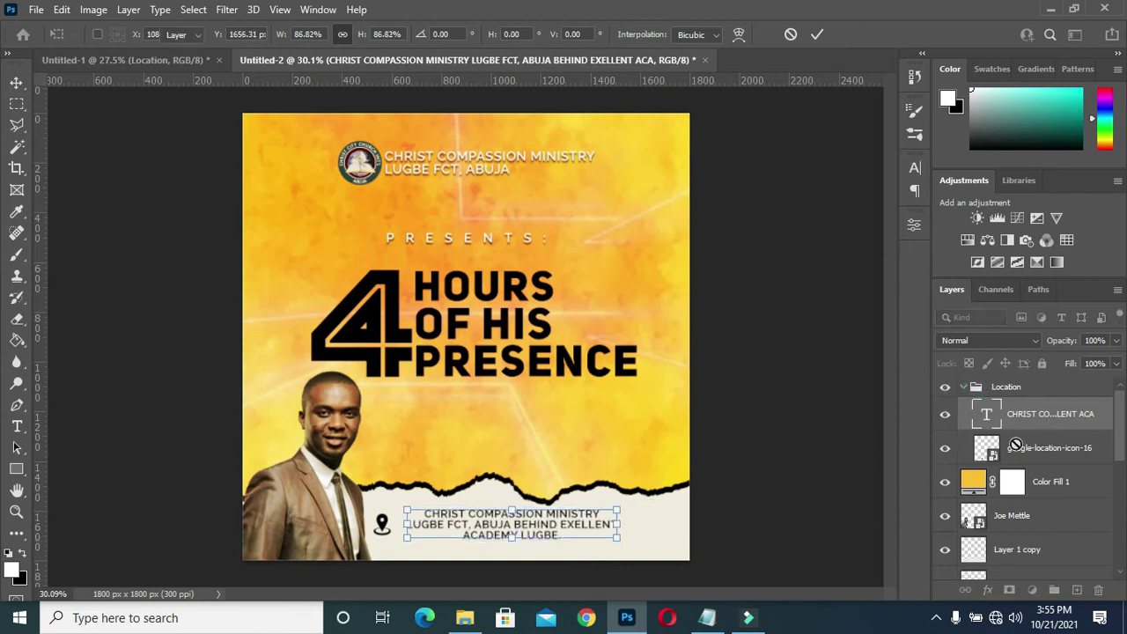
{"action": "left_click", "coordinate": [1017, 449]}
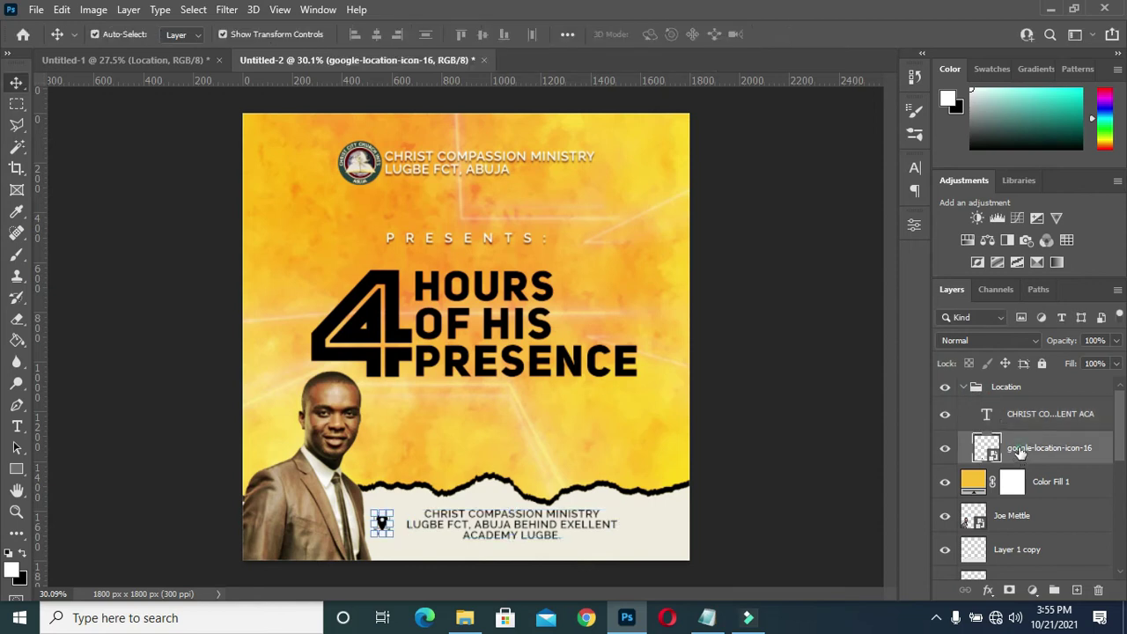
{"action": "key", "text": "Right"}
{"action": "key", "text": "Right"}
{"action": "key", "text": "Right"}
{"action": "key", "text": "Right"}
{"action": "key", "text": "Right"}
{"action": "key", "text": "Right"}
{"action": "key", "text": "Right"}
{"action": "key", "text": "Right"}
{"action": "key", "text": "Right"}
{"action": "key", "text": "Right"}
{"action": "left_click", "coordinate": [964, 387]}
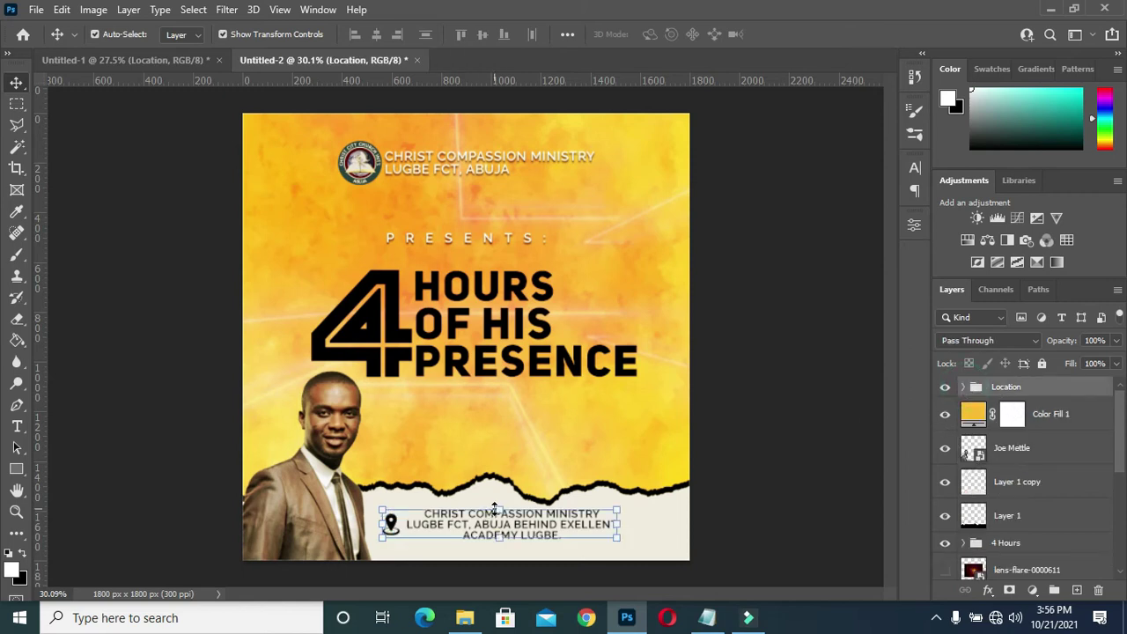
{"action": "left_click_drag", "start_coordinate": [495, 510], "coordinate": [539, 536]}
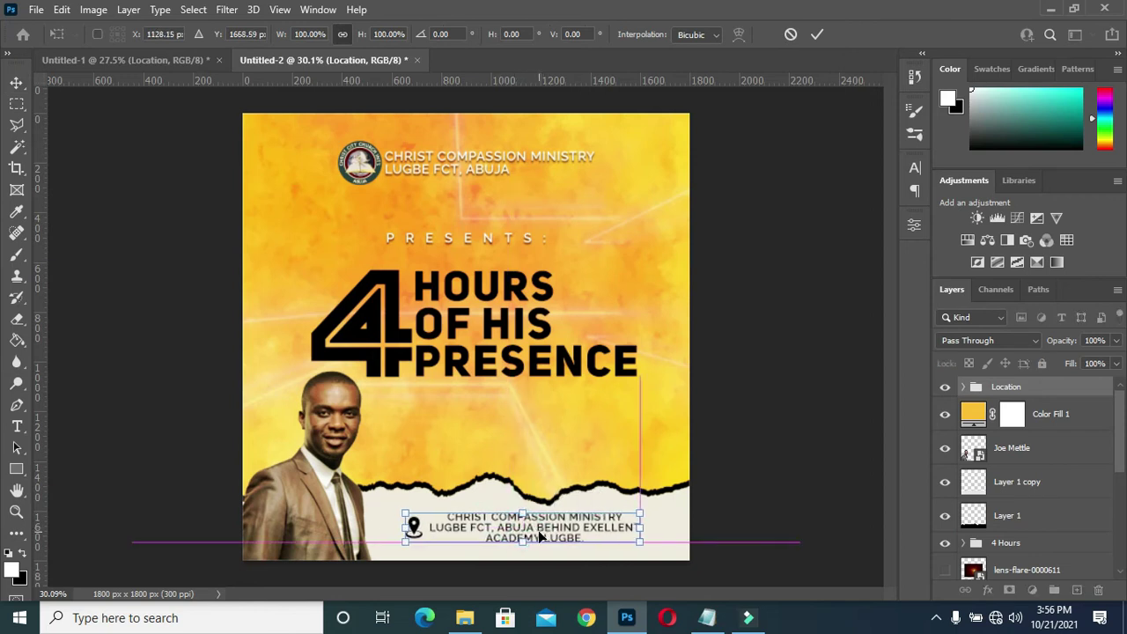
{"action": "left_click", "coordinate": [746, 361]}
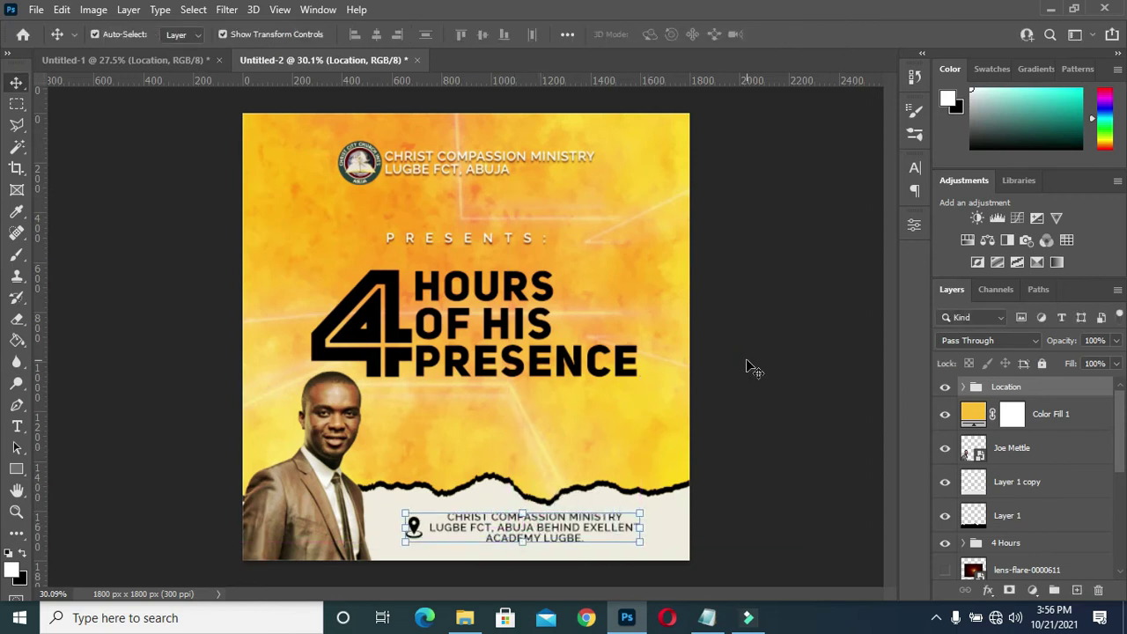
{"action": "left_click", "coordinate": [744, 363]}
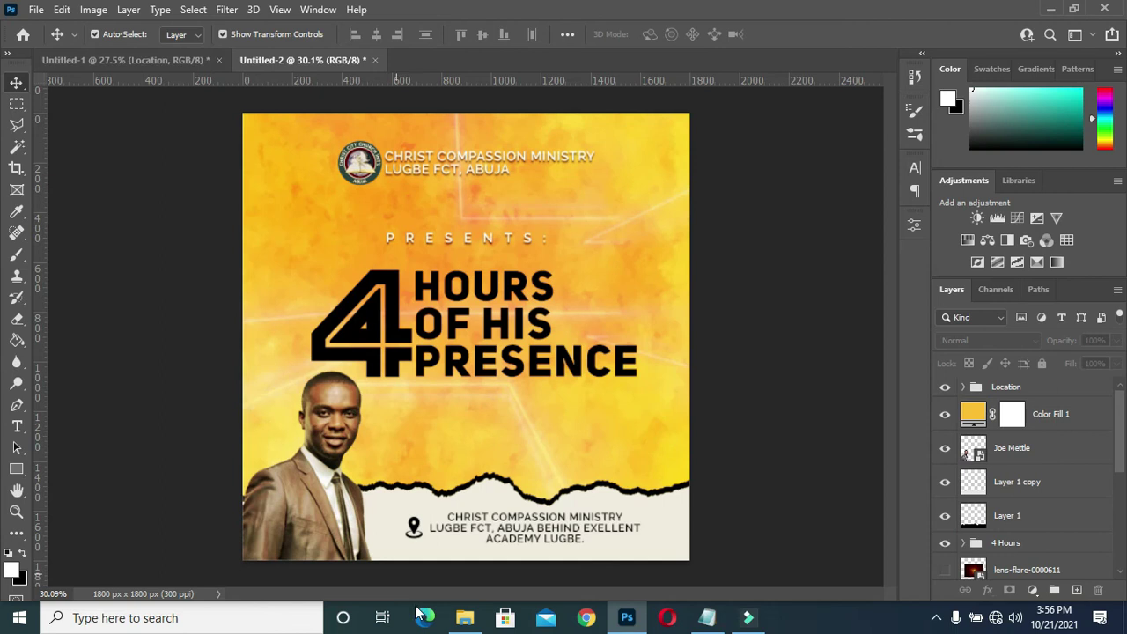
- Place the lens-flare image from the resources folder onto the flyer
{"action": "left_click", "coordinate": [464, 619]}
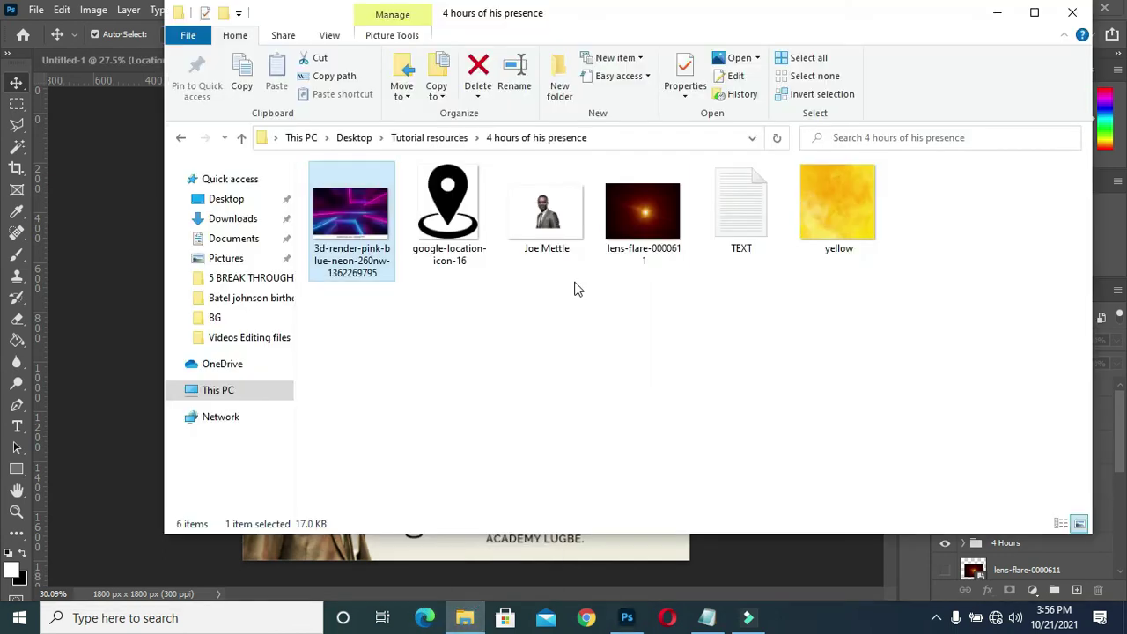
{"action": "left_click", "coordinate": [644, 220]}
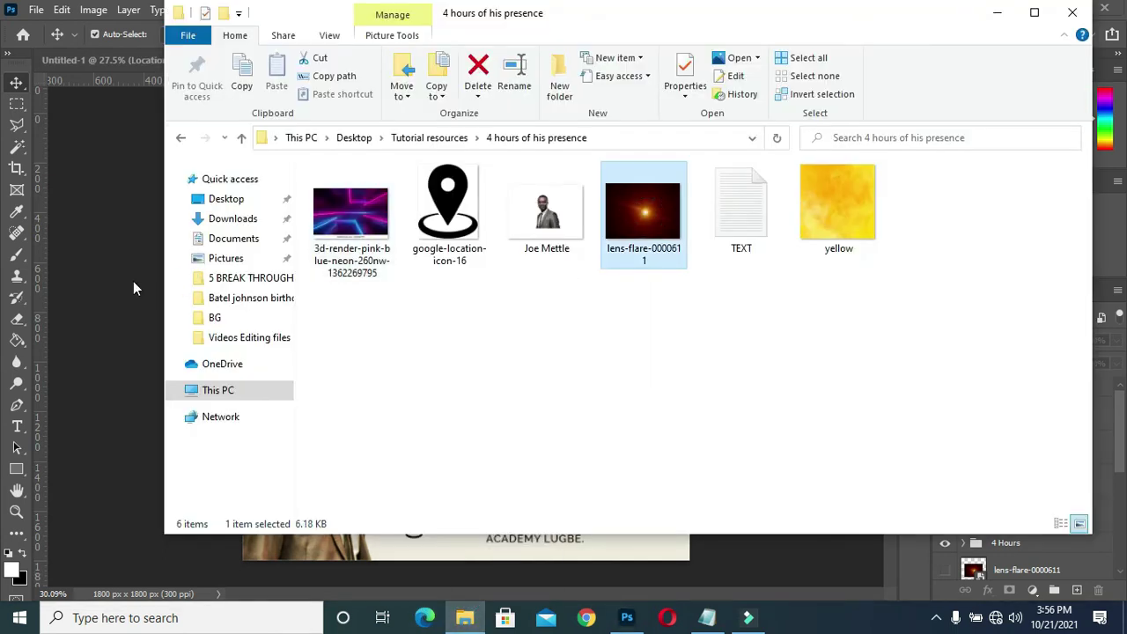
{"action": "left_click_drag", "start_coordinate": [130, 277], "coordinate": [130, 277]}
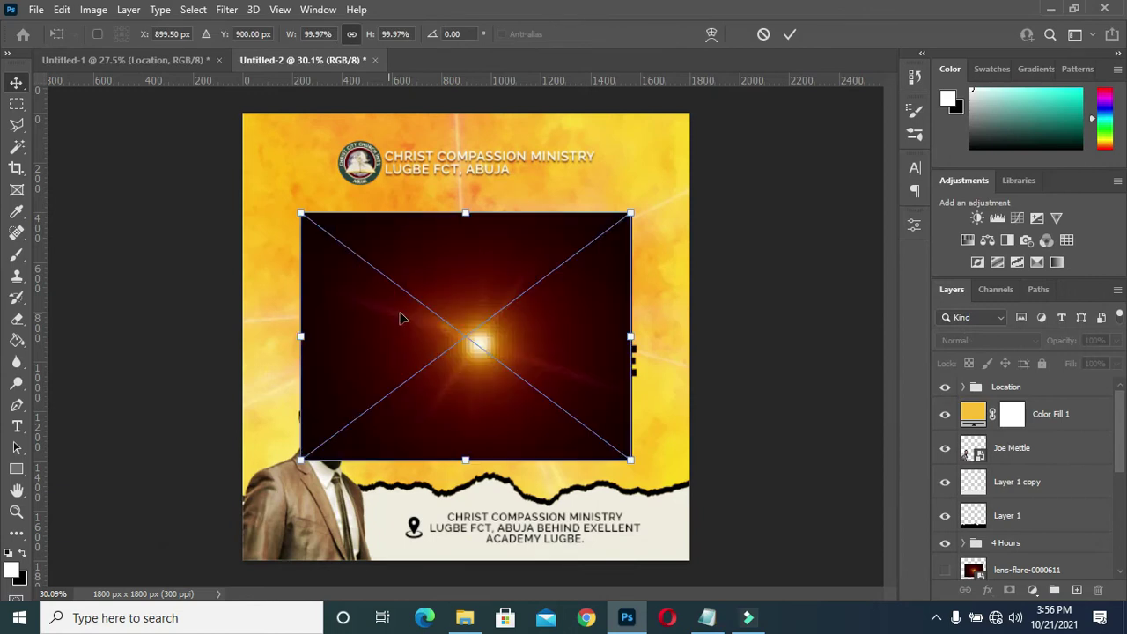
- Commit the lens flare above the headline, blend it in Screen mode, and settle it over HOURS
{"action": "left_click_drag", "start_coordinate": [443, 312], "coordinate": [434, 252]}
{"action": "key", "text": "Return"}
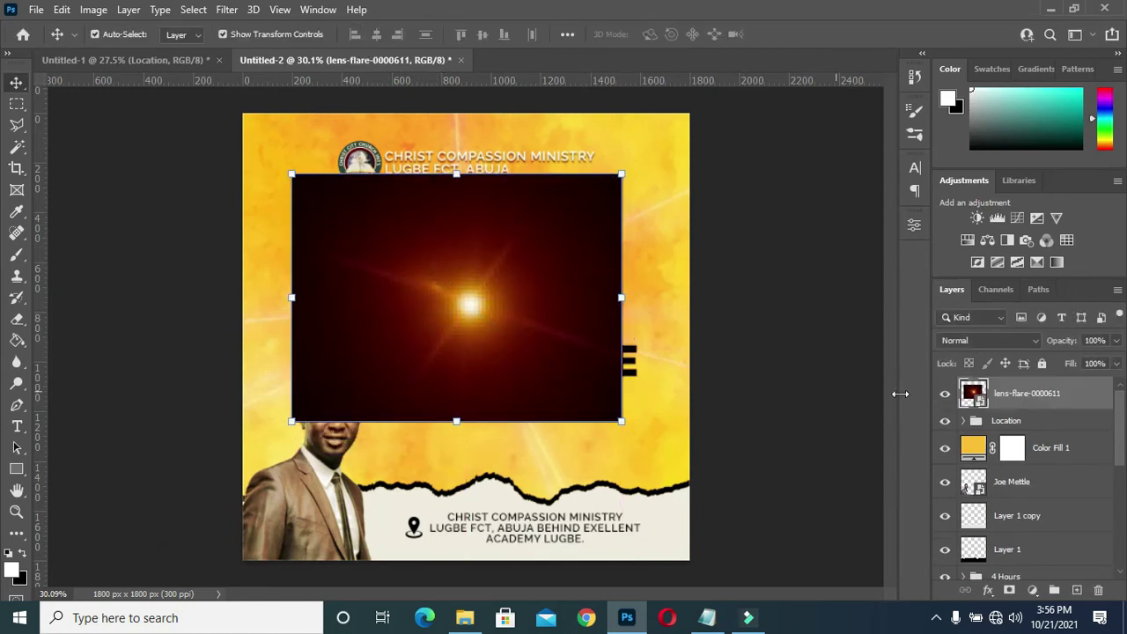
{"action": "left_click", "coordinate": [983, 340]}
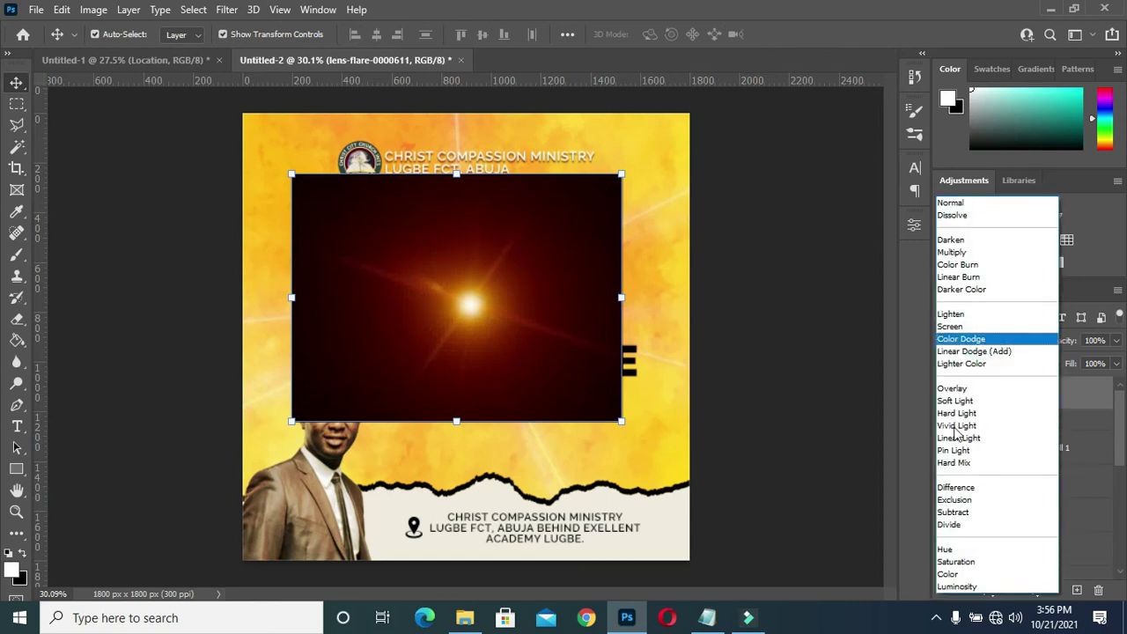
{"action": "left_click", "coordinate": [951, 326]}
{"action": "left_click_drag", "start_coordinate": [477, 308], "coordinate": [474, 304]}
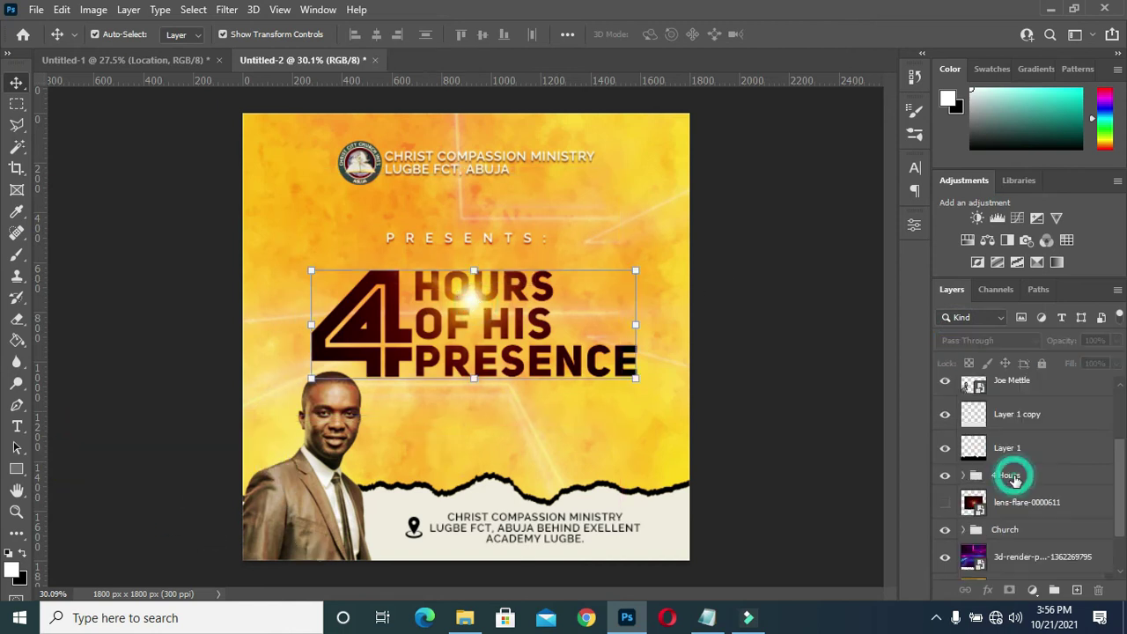
- Expand the 4 Hours group, select the PRESENCE text layer and bring up its layer-effects list
{"action": "left_click", "coordinate": [974, 478]}
{"action": "left_click", "coordinate": [963, 476]}
{"action": "scroll", "coordinate": [992, 513], "scroll_direction": "down", "scroll_amount": 1}
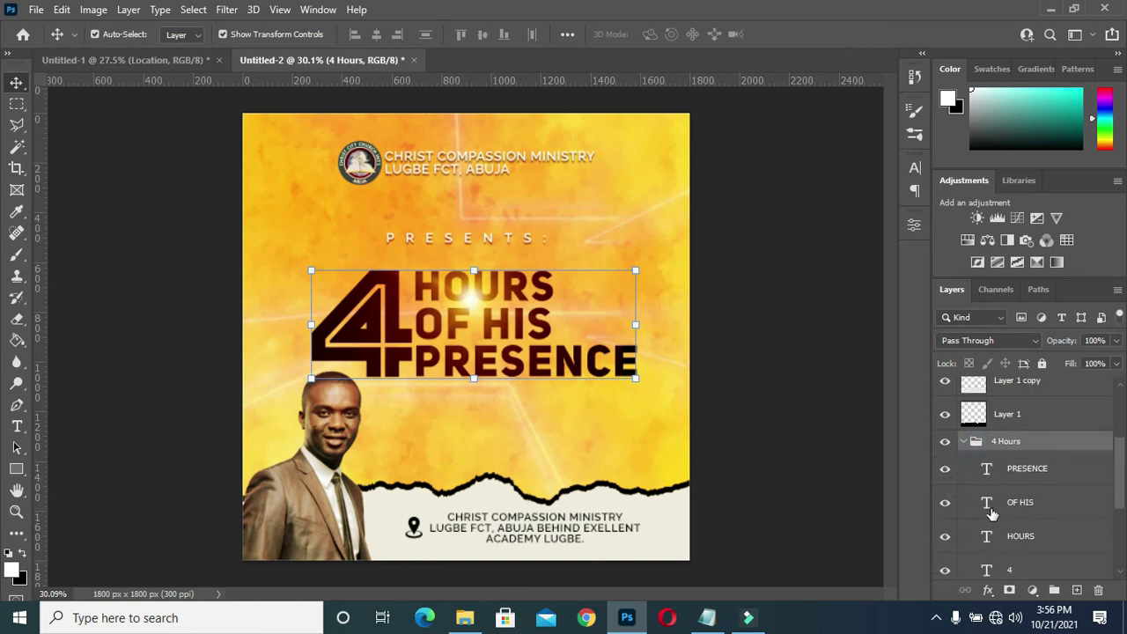
{"action": "scroll", "coordinate": [993, 513], "scroll_direction": "down", "scroll_amount": 1}
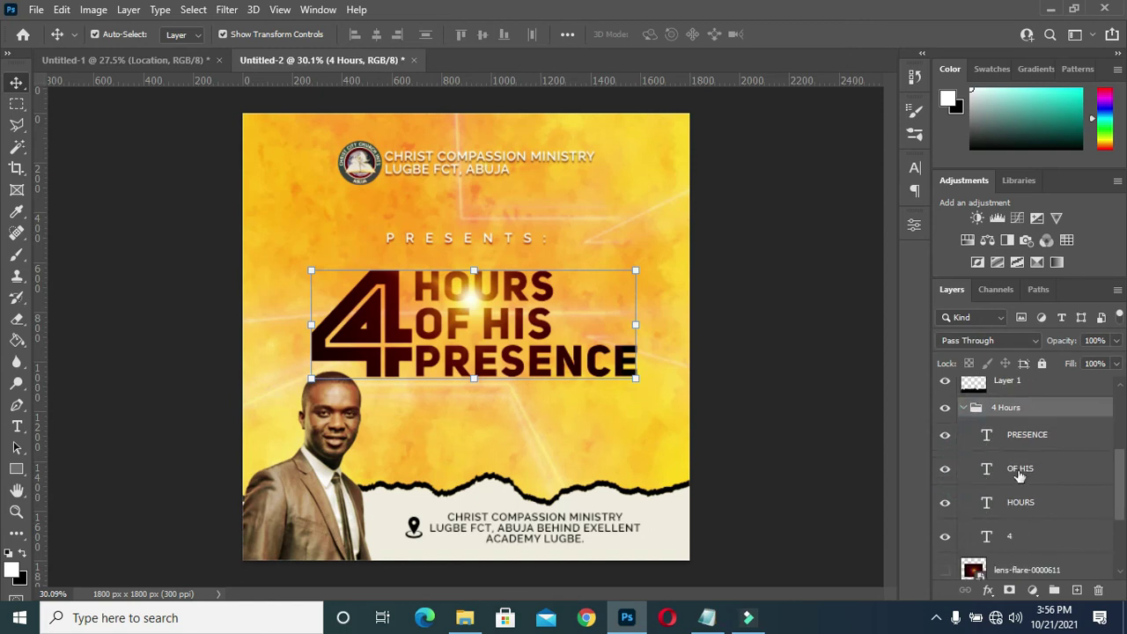
{"action": "left_click", "coordinate": [1022, 434]}
{"action": "left_click", "coordinate": [1061, 437]}
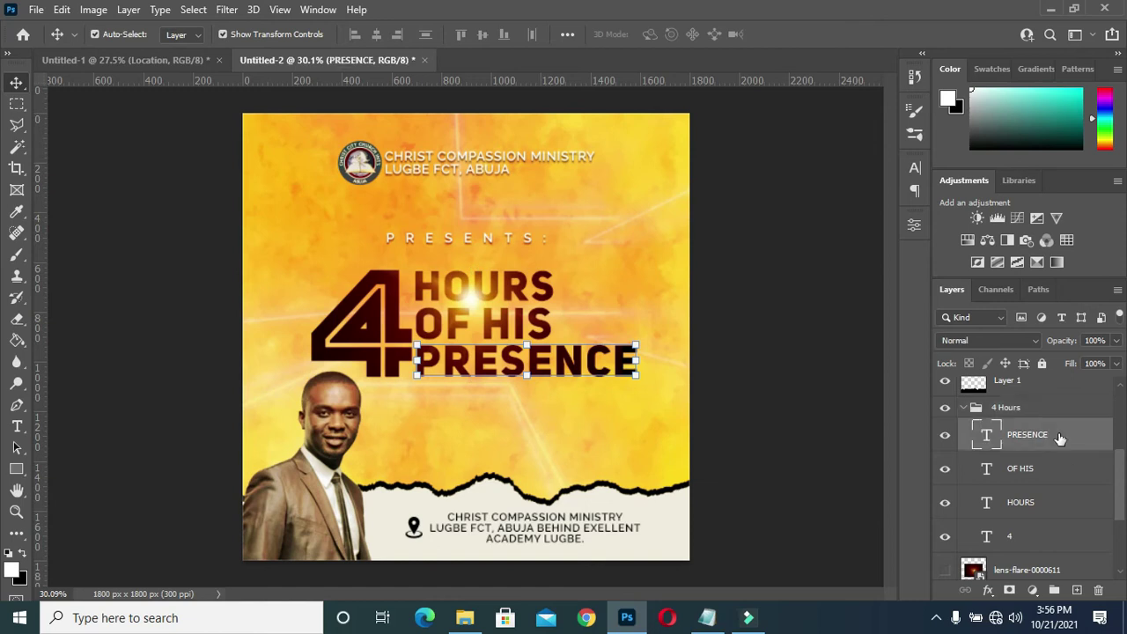
{"action": "left_click", "coordinate": [987, 590]}
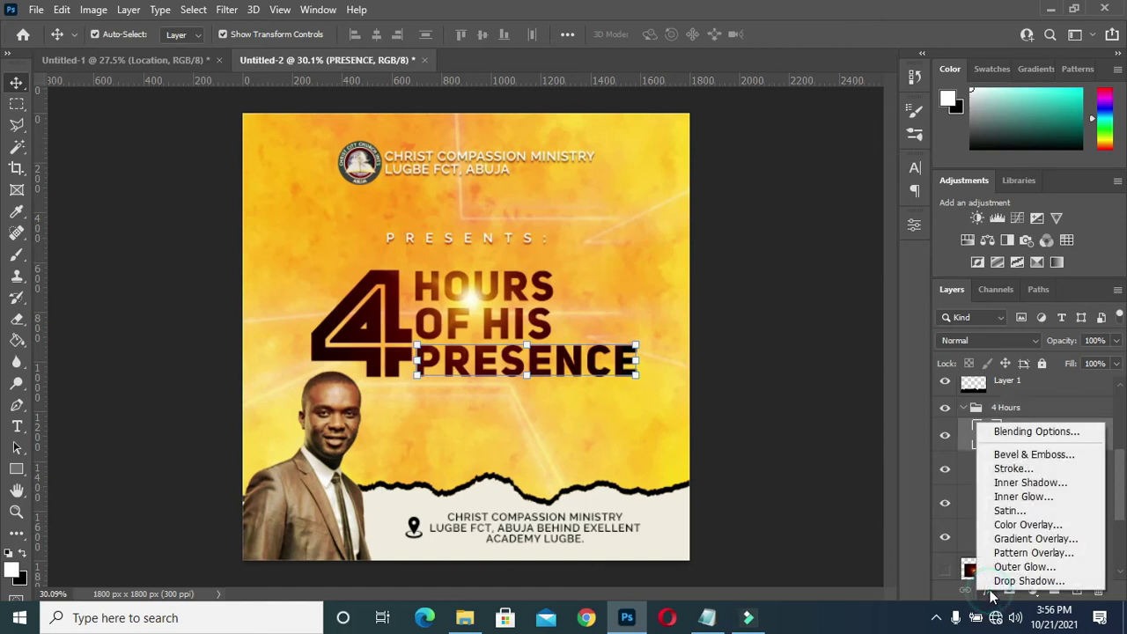
- Give PRESENCE a white (#ffffff) 8 px stroke positioned outside
{"action": "left_click", "coordinate": [1030, 469]}
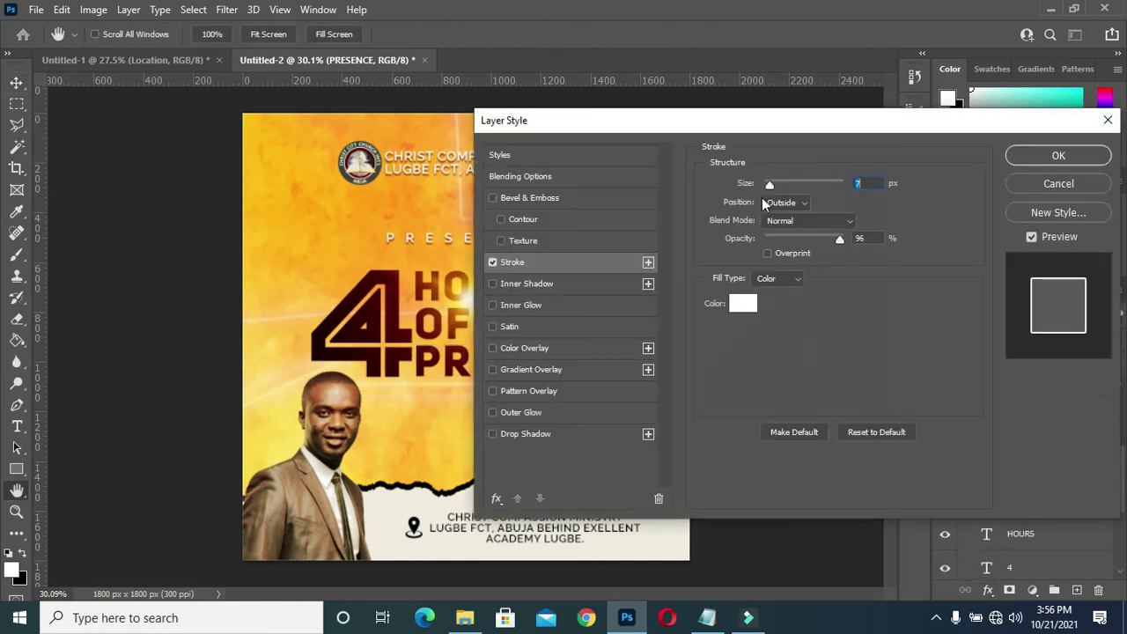
{"action": "left_click_drag", "start_coordinate": [766, 132], "coordinate": [886, 132]}
{"action": "left_click", "coordinate": [865, 303]}
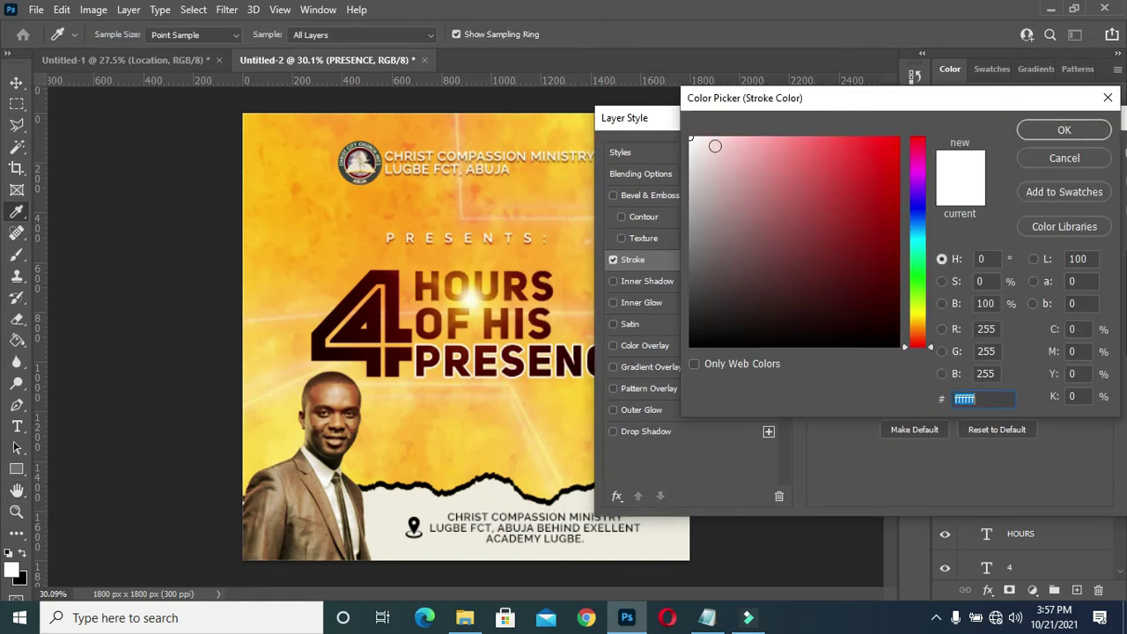
{"action": "left_click_drag", "start_coordinate": [693, 138], "coordinate": [690, 137]}
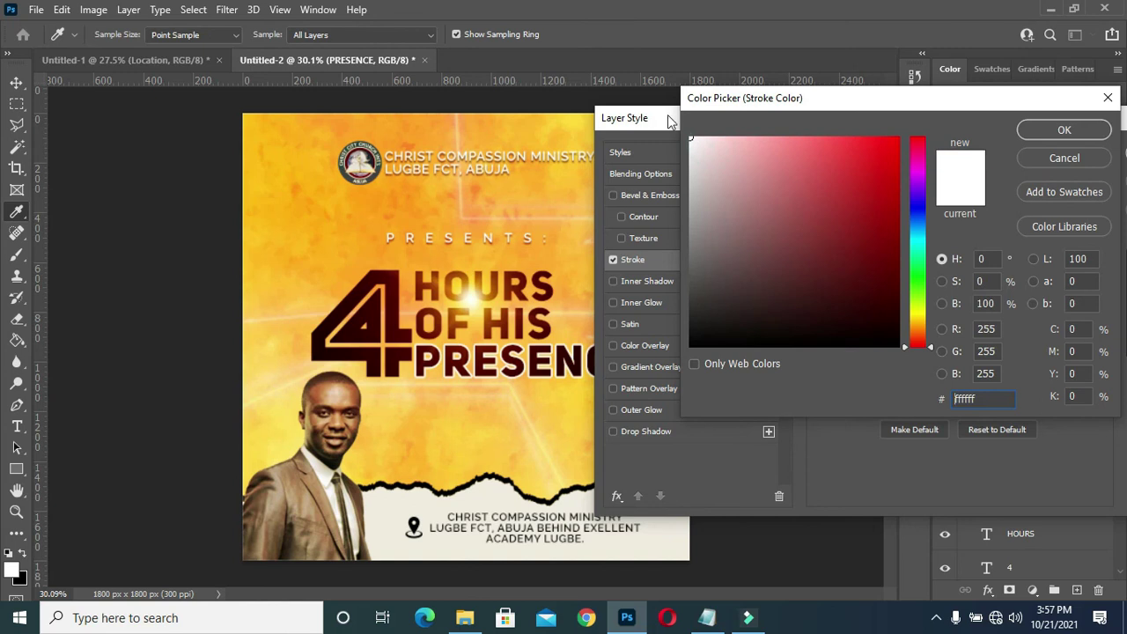
{"action": "left_click", "coordinate": [1041, 130]}
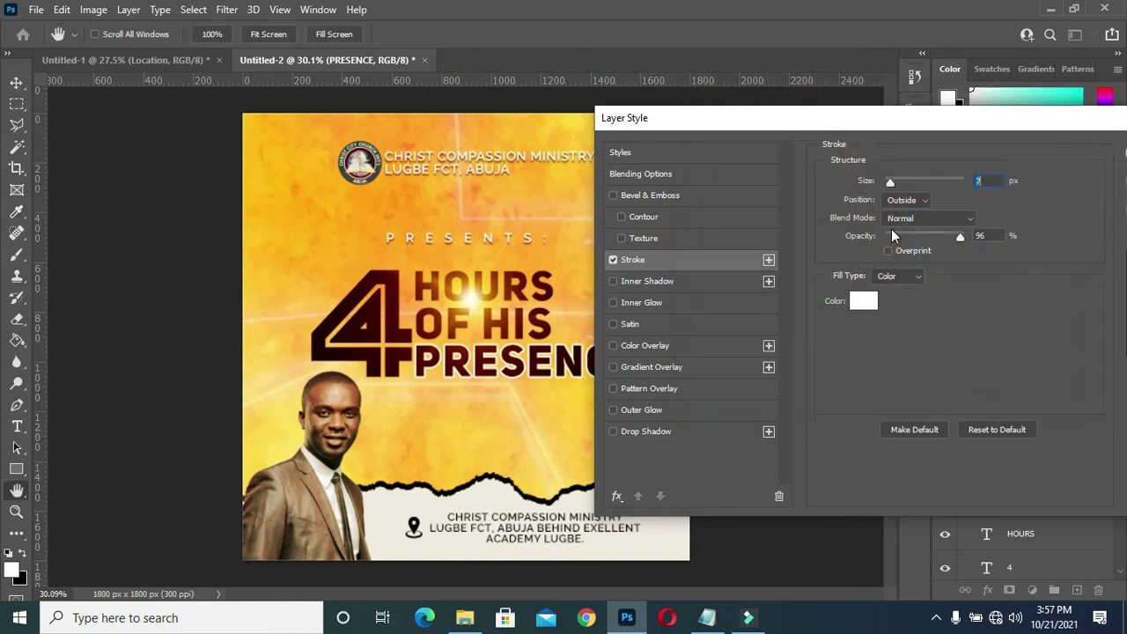
{"action": "left_click", "coordinate": [890, 183]}
{"action": "mouse_move", "coordinate": [916, 119]}
{"action": "left_mouse_down"}
{"action": "mouse_move", "coordinate": [935, 125]}
{"action": "mouse_move", "coordinate": [762, 138]}
{"action": "left_mouse_up"}
{"action": "left_click_drag", "start_coordinate": [658, 144], "coordinate": [876, 129]}
- Enable a drop shadow on PRESENCE and rough in its size and spread
{"action": "left_click", "coordinate": [728, 431]}
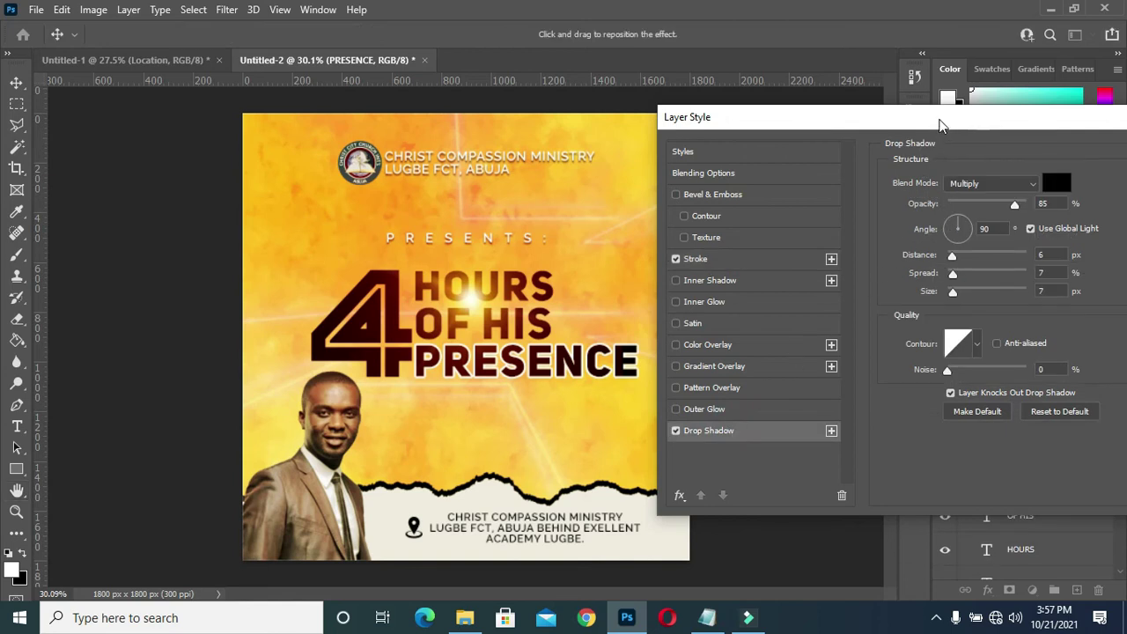
{"action": "left_click_drag", "start_coordinate": [941, 120], "coordinate": [929, 120]}
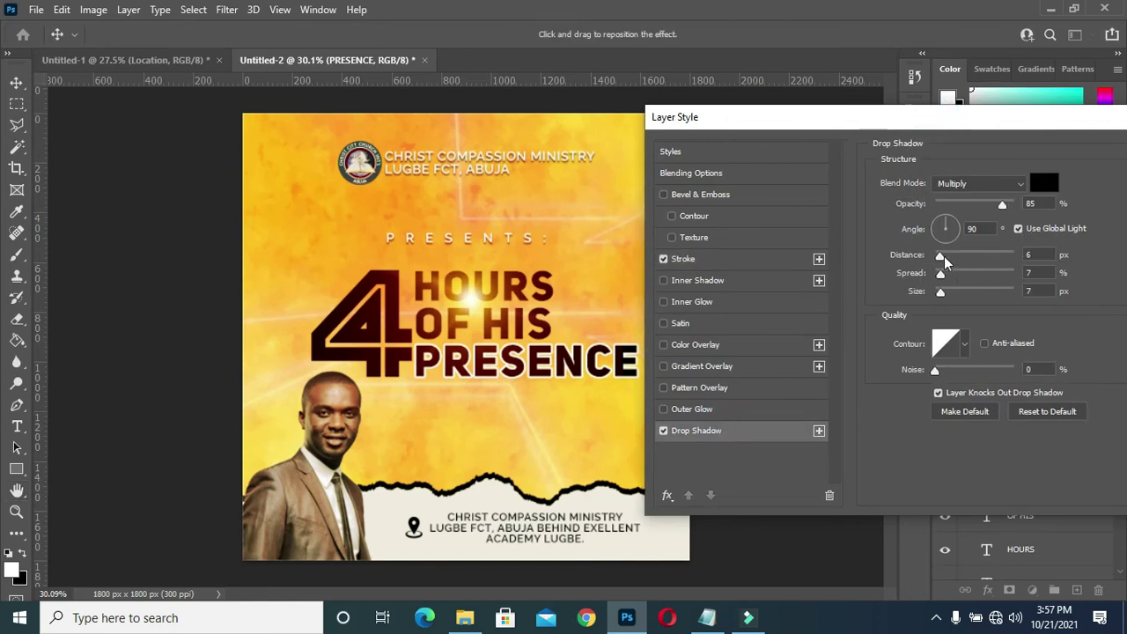
{"action": "left_click_drag", "start_coordinate": [940, 293], "coordinate": [947, 295]}
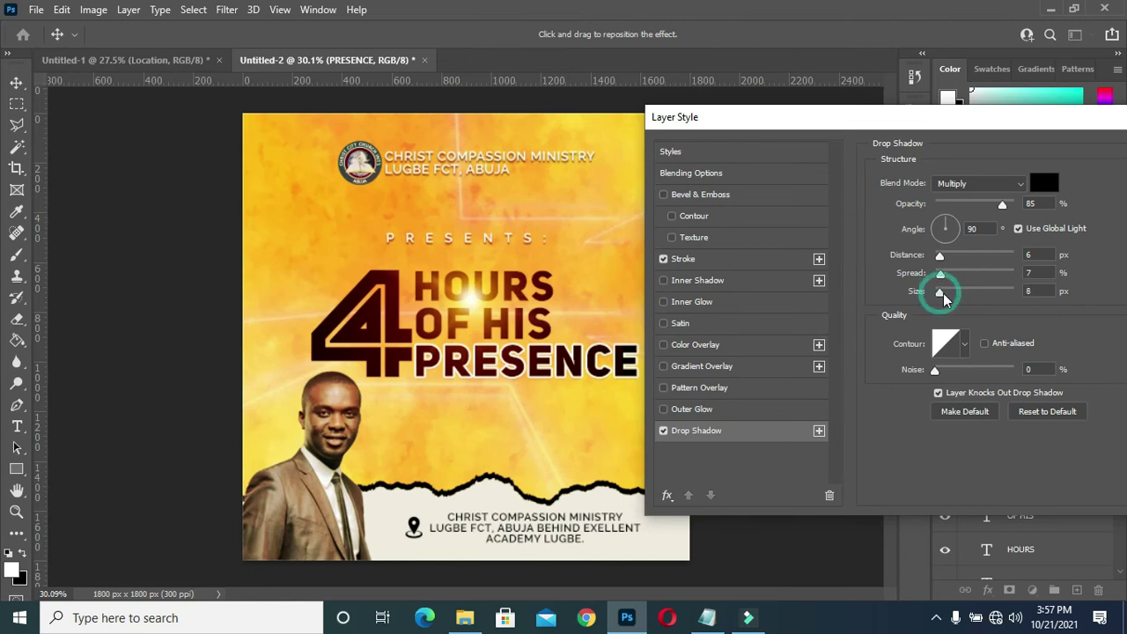
{"action": "left_click_drag", "start_coordinate": [947, 295], "coordinate": [943, 294]}
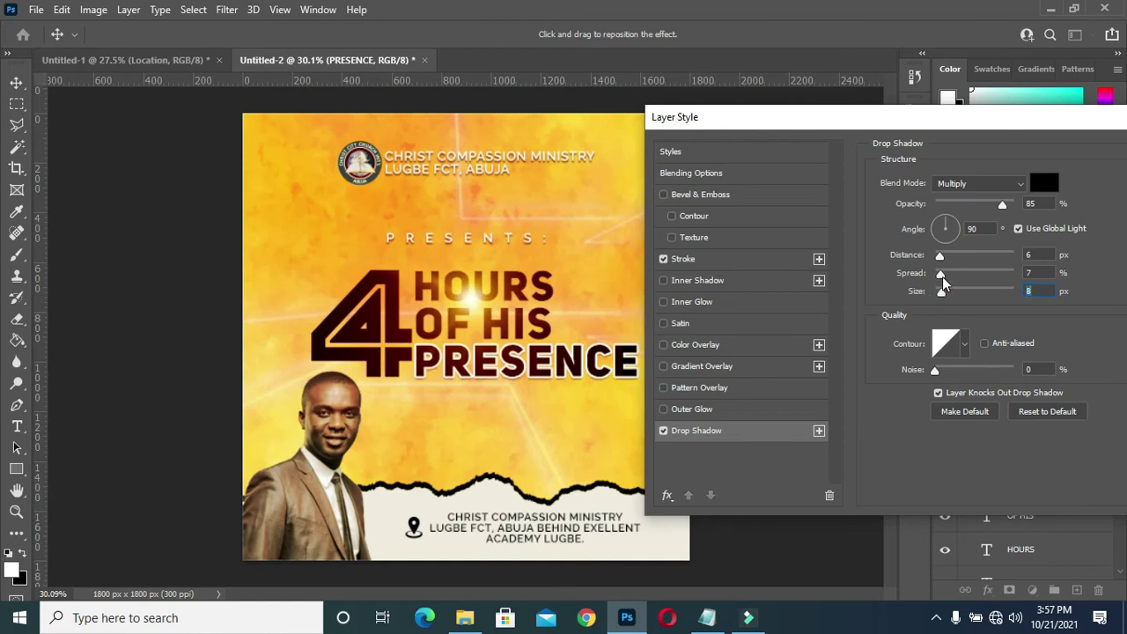
{"action": "left_click_drag", "start_coordinate": [942, 276], "coordinate": [955, 275]}
{"action": "mouse_move", "coordinate": [955, 274]}
{"action": "left_mouse_down"}
{"action": "mouse_move", "coordinate": [943, 255]}
{"action": "mouse_move", "coordinate": [949, 263]}
{"action": "left_mouse_up"}
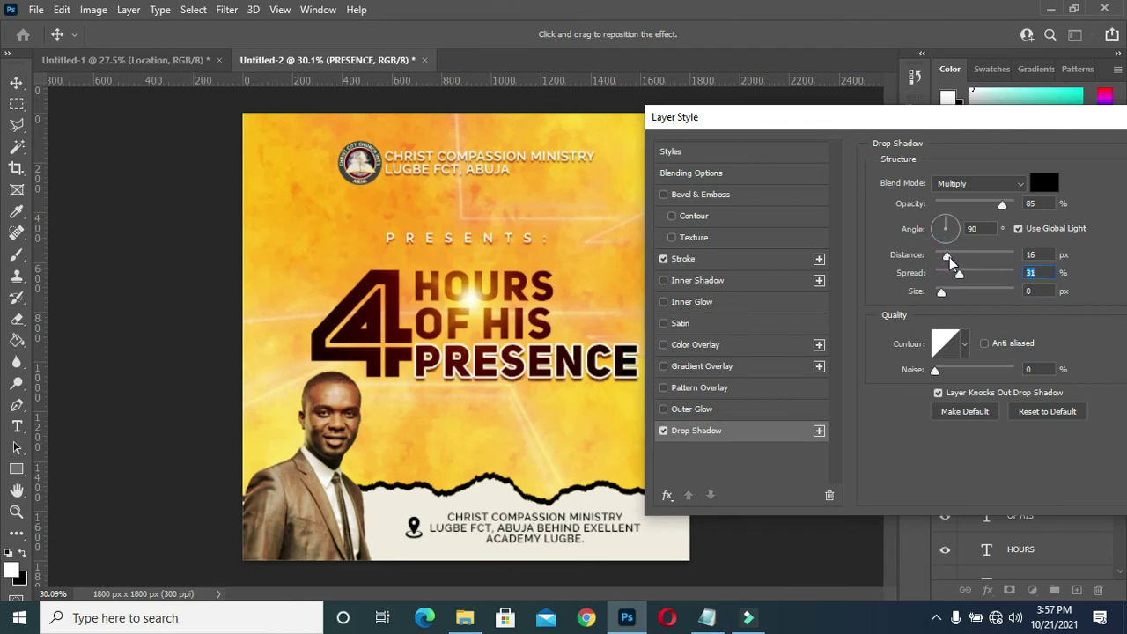
- Fine-tune the shadow to 14 px distance, 24% spread and 16 px size, then apply the styles
{"action": "left_click", "coordinate": [946, 256]}
{"action": "mouse_move", "coordinate": [961, 274]}
{"action": "left_mouse_down"}
{"action": "mouse_move", "coordinate": [956, 297]}
{"action": "mouse_move", "coordinate": [945, 295]}
{"action": "left_mouse_up"}
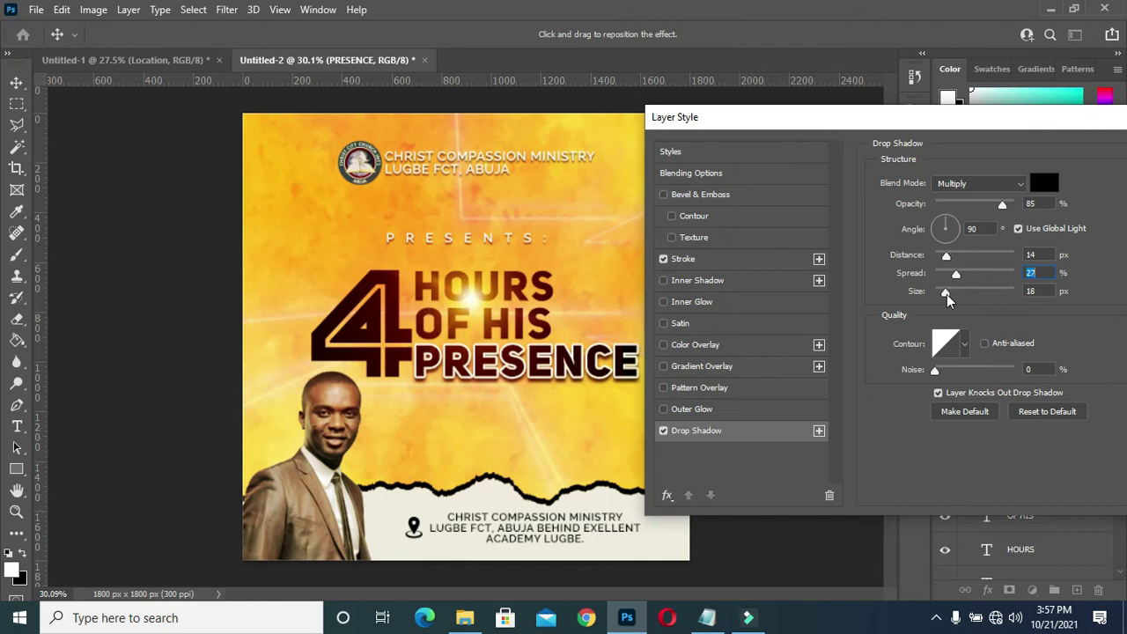
{"action": "left_click_drag", "start_coordinate": [947, 293], "coordinate": [944, 294]}
{"action": "left_click", "coordinate": [955, 277]}
{"action": "left_click_drag", "start_coordinate": [955, 278], "coordinate": [956, 280]}
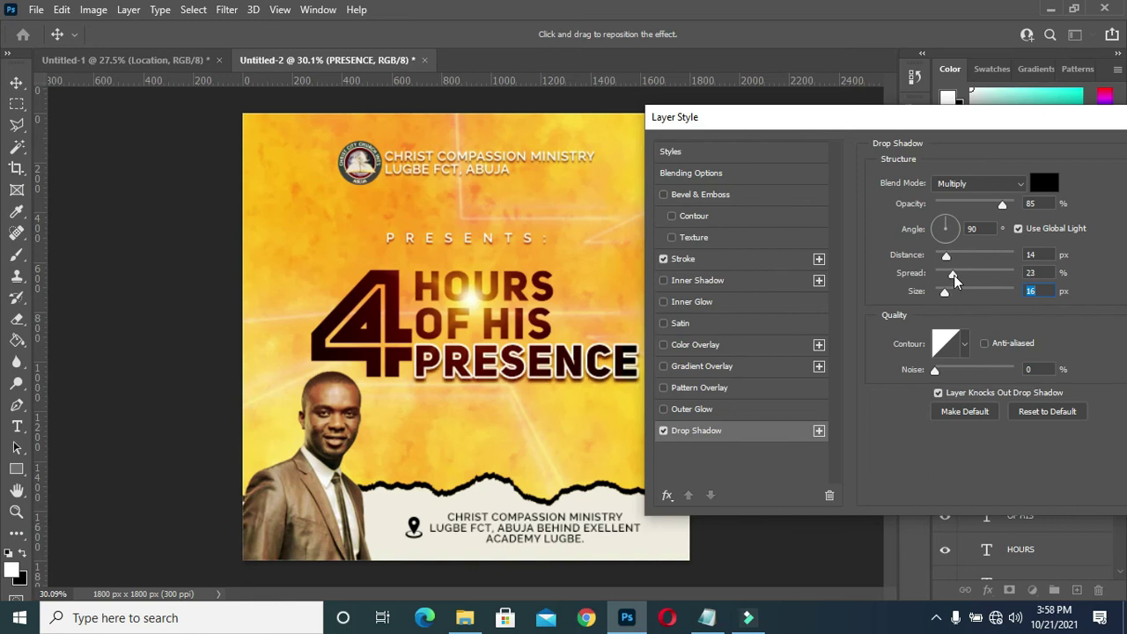
{"action": "left_click", "coordinate": [992, 117]}
{"action": "left_click_drag", "start_coordinate": [960, 125], "coordinate": [595, 122]}
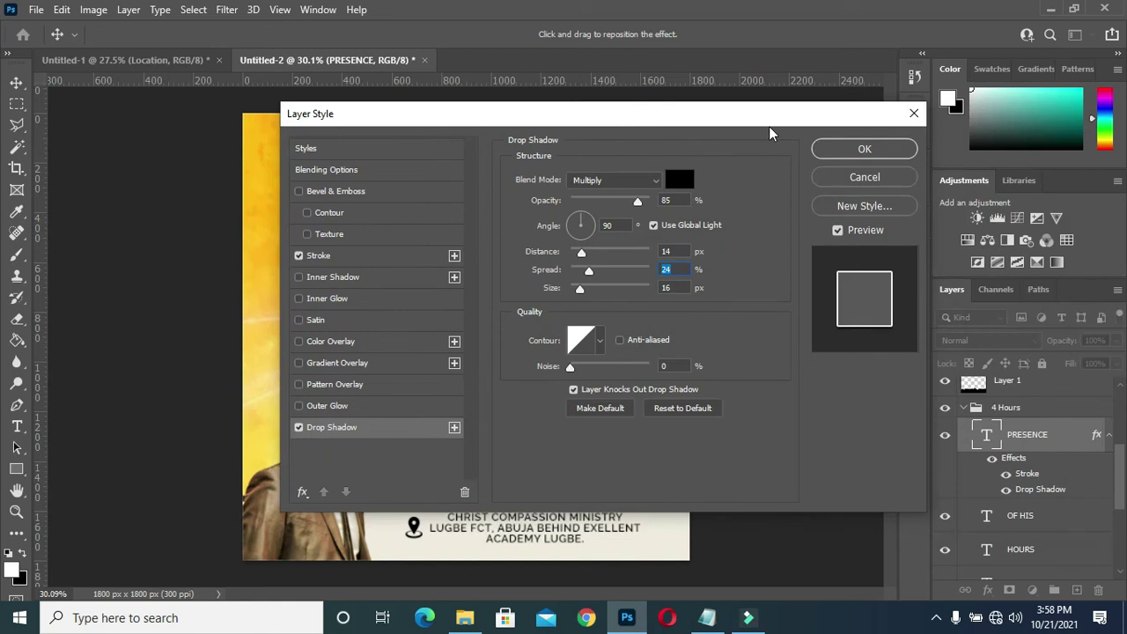
{"action": "left_click", "coordinate": [853, 150]}
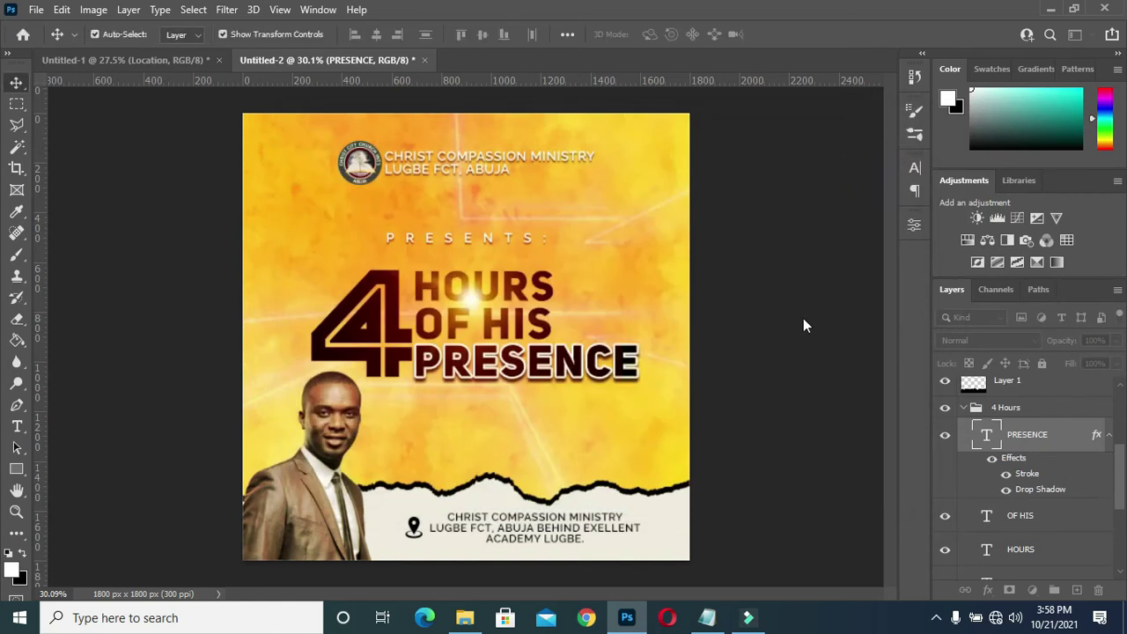
- Copy the PRESENCE stroke and shadow onto OF HIS, undoing an accidental layer duplicate
{"action": "left_click", "coordinate": [1109, 438]}
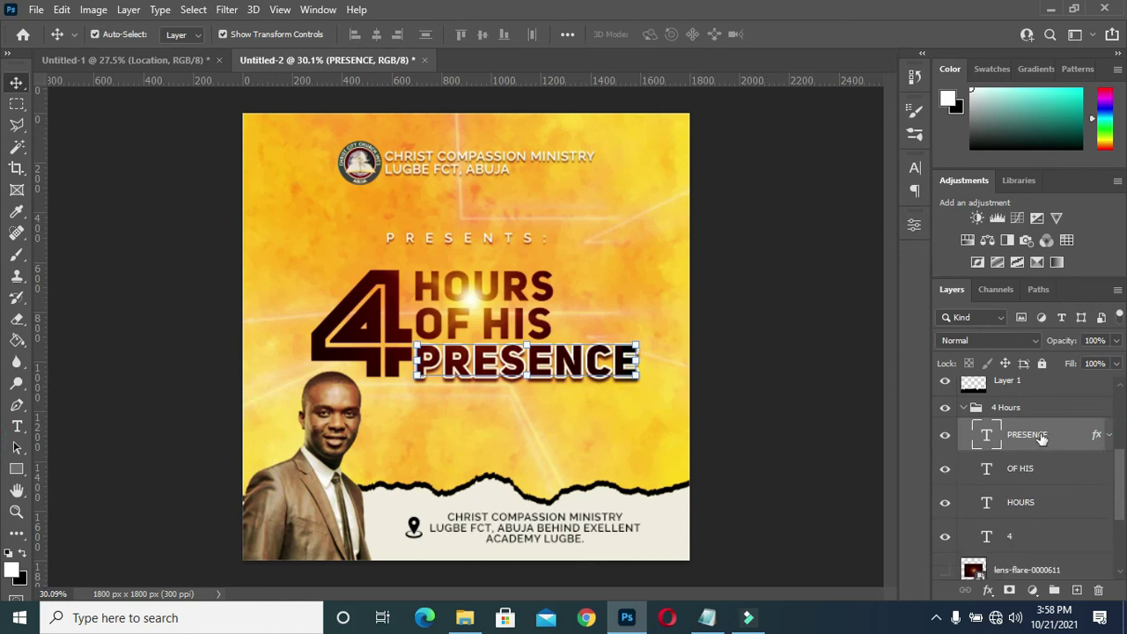
{"action": "left_click_drag", "start_coordinate": [1039, 437], "coordinate": [1046, 476]}
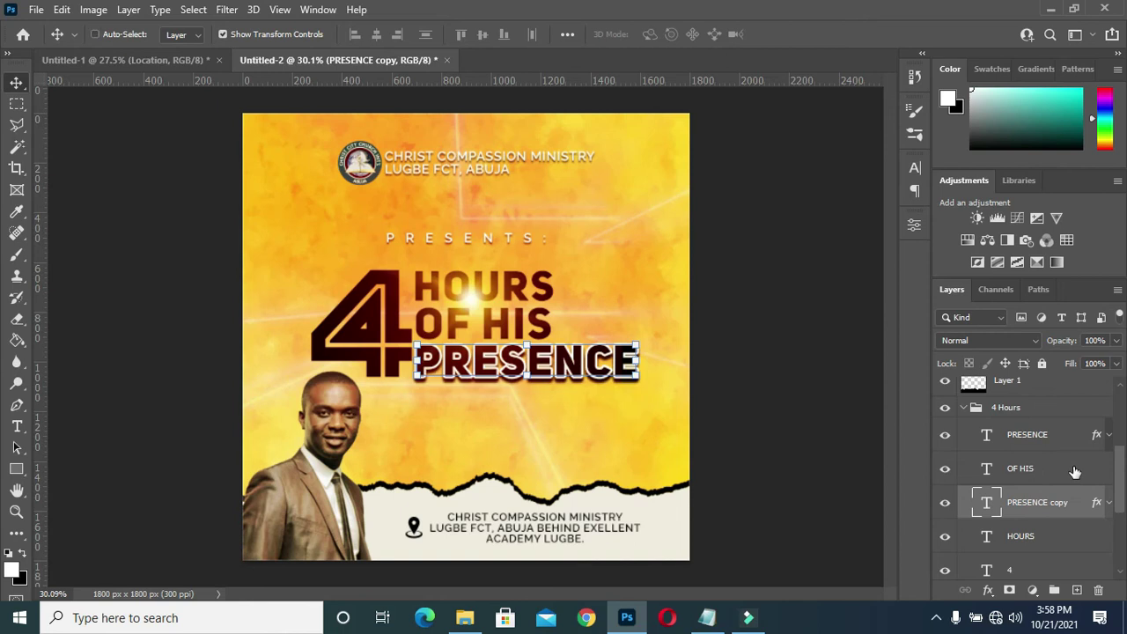
{"action": "key", "text": "ctrl+z"}
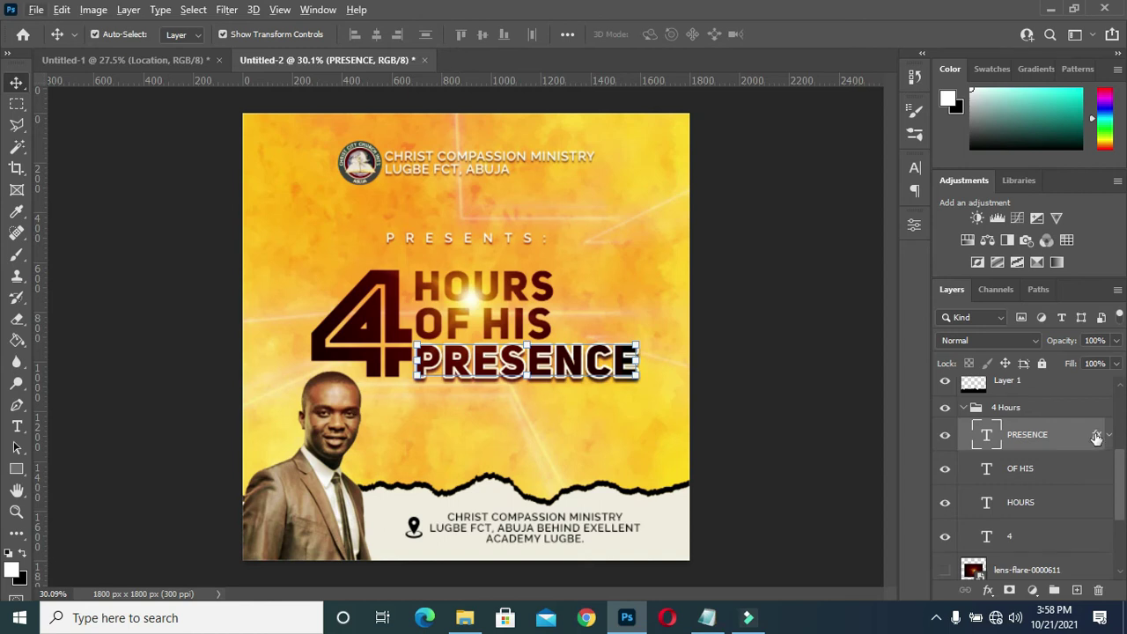
{"action": "left_click_drag", "start_coordinate": [1096, 437], "coordinate": [1090, 479]}
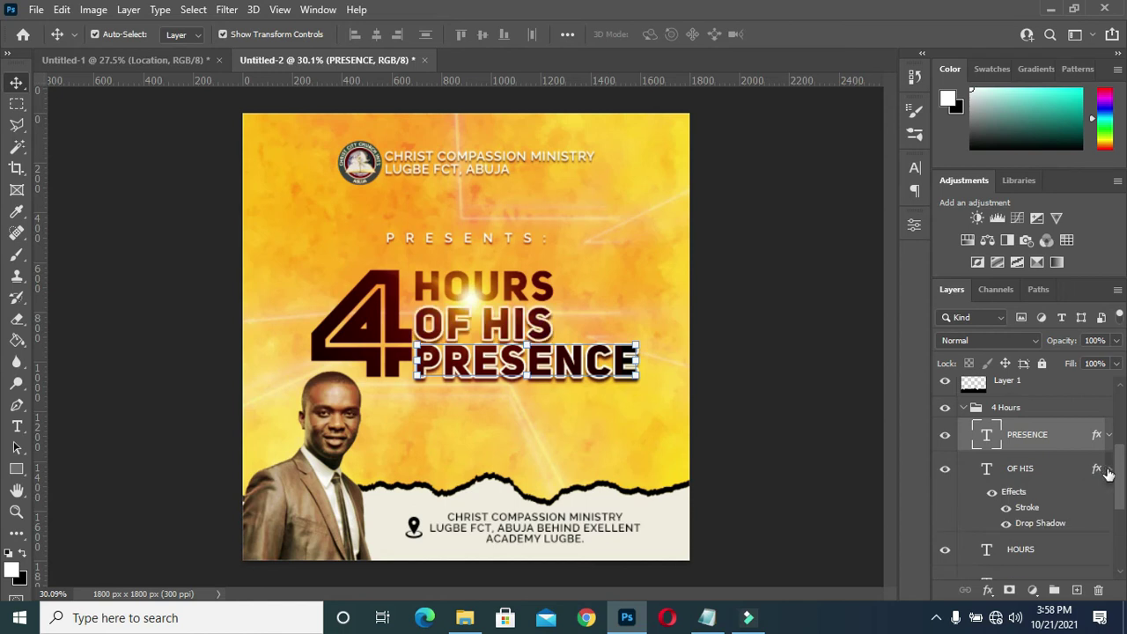
- Copy the same effects onto the HOURS text and the 4 numeral, then collapse the group
{"action": "left_click", "coordinate": [1109, 469]}
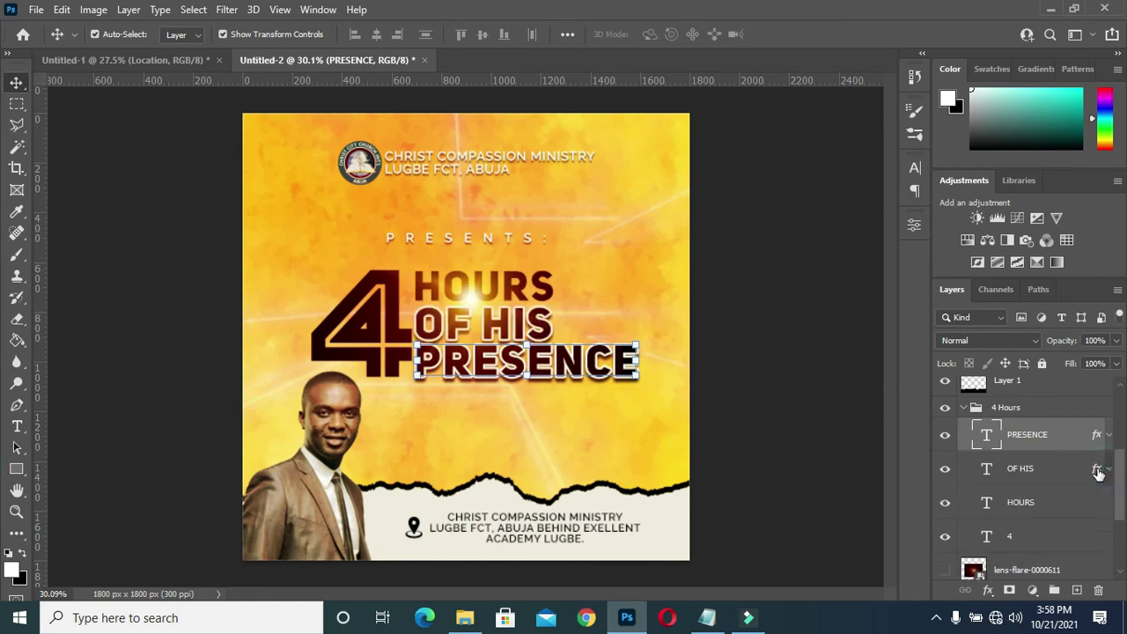
{"action": "left_click_drag", "start_coordinate": [1097, 473], "coordinate": [1089, 516]}
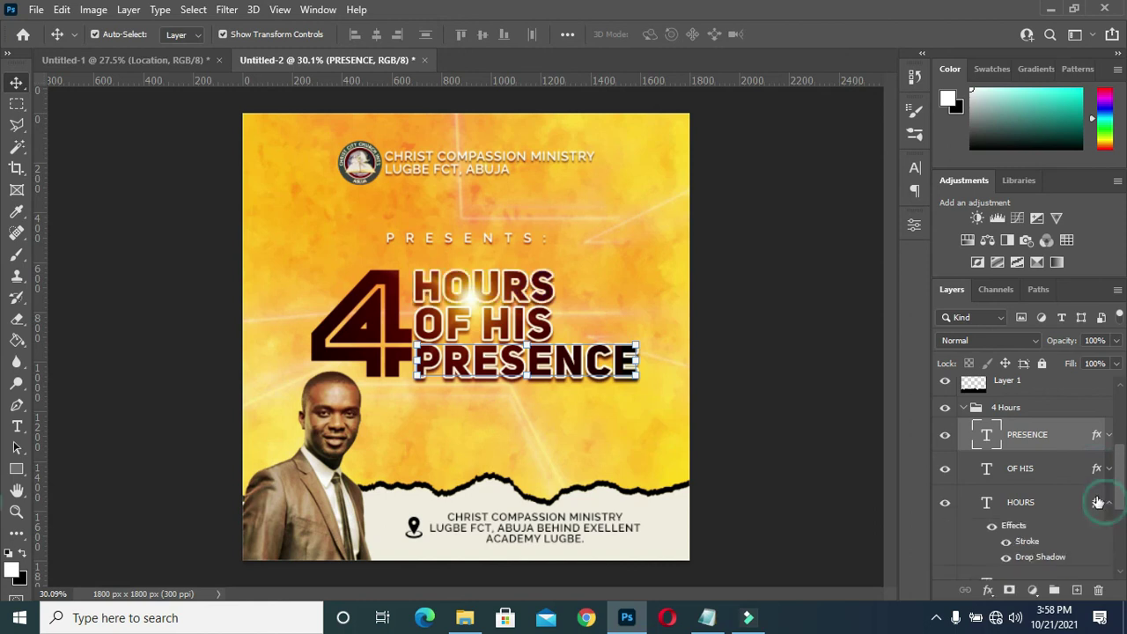
{"action": "left_click", "coordinate": [1108, 503]}
{"action": "left_click_drag", "start_coordinate": [1098, 505], "coordinate": [1092, 547]}
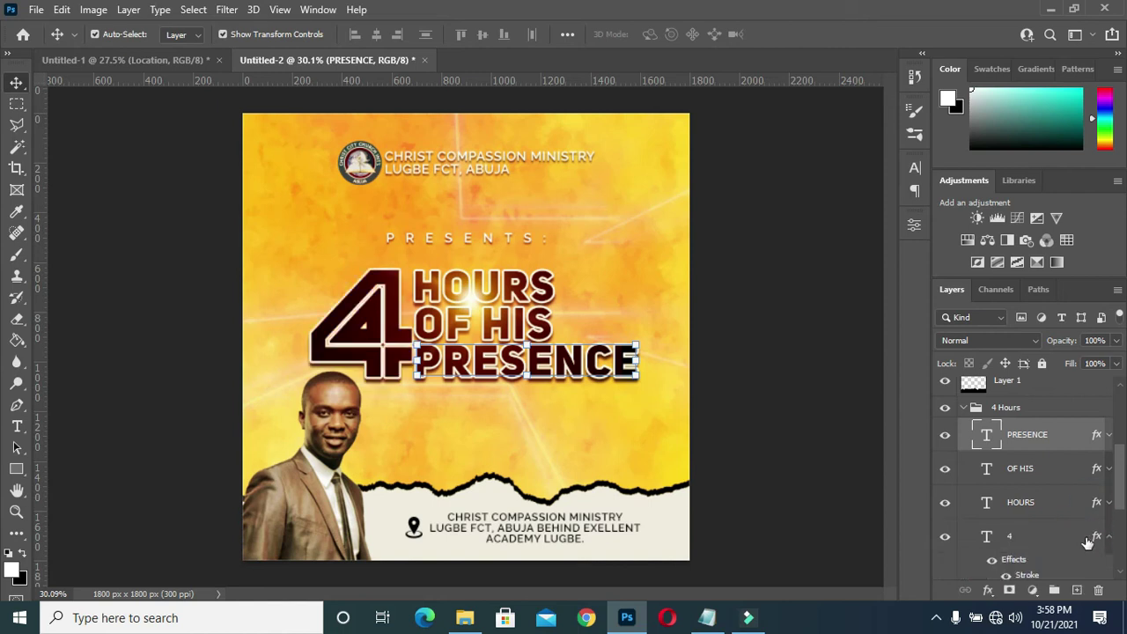
{"action": "left_click", "coordinate": [964, 408]}
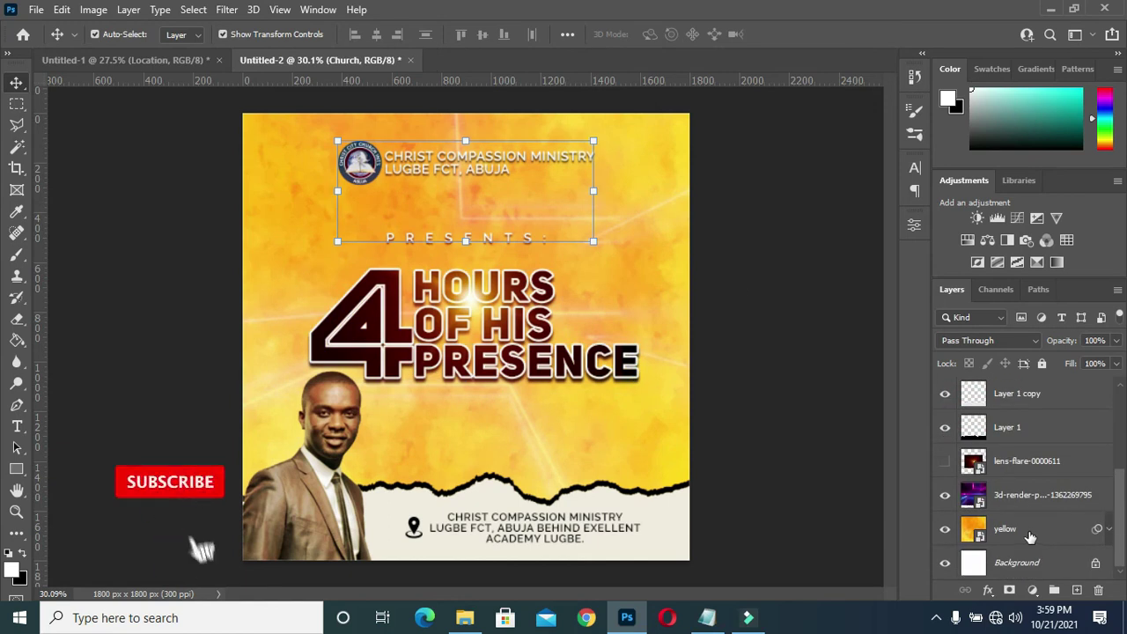
- Apply Brightness/Contrast of -38 brightness and 35 contrast to the yellow background layer
{"action": "left_click", "coordinate": [1022, 531]}
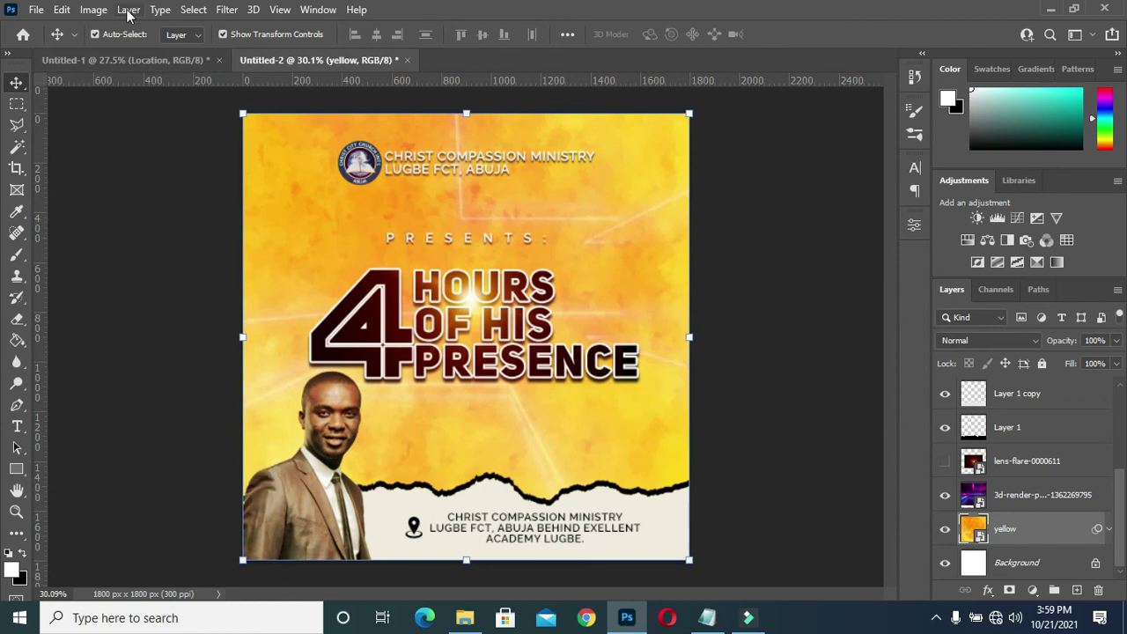
{"action": "left_click", "coordinate": [94, 10]}
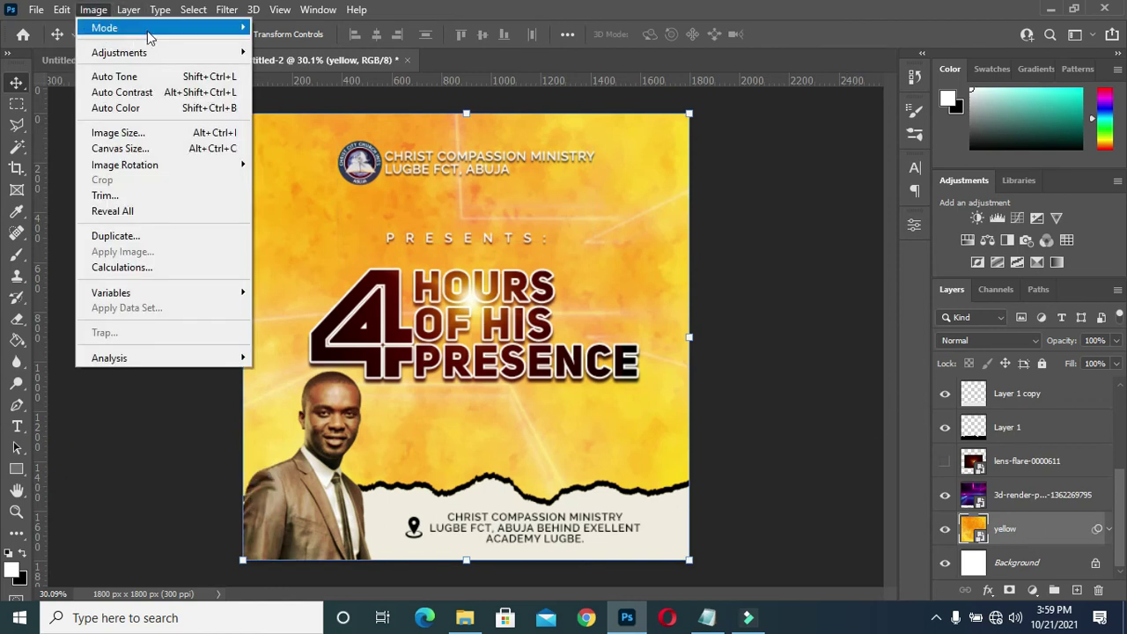
{"action": "mouse_move", "coordinate": [119, 52]}
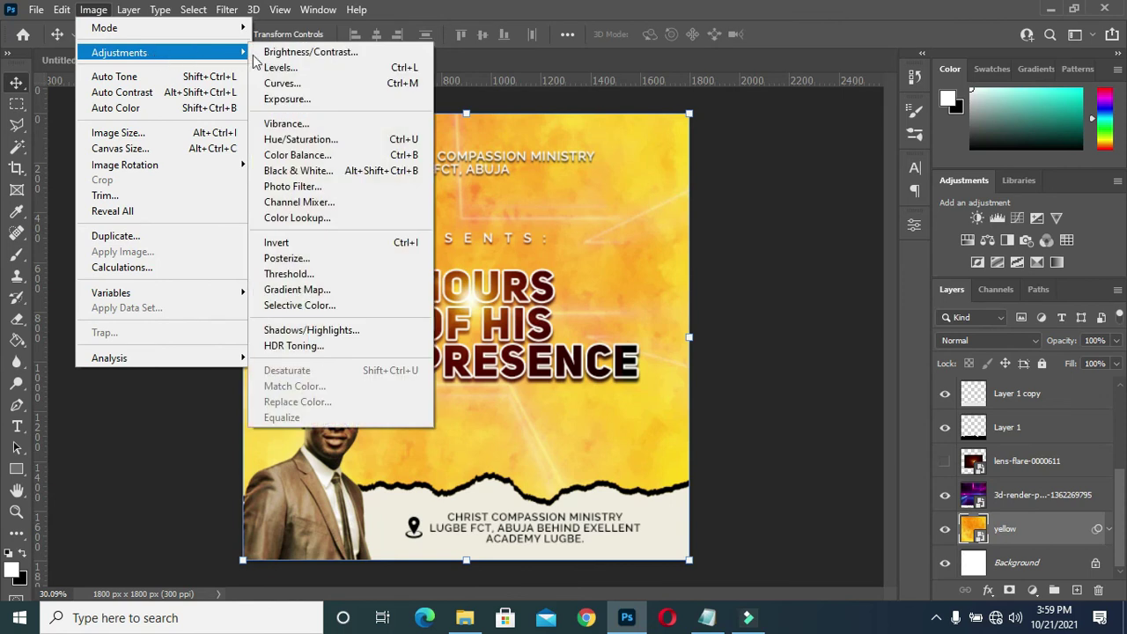
{"action": "left_click", "coordinate": [321, 51]}
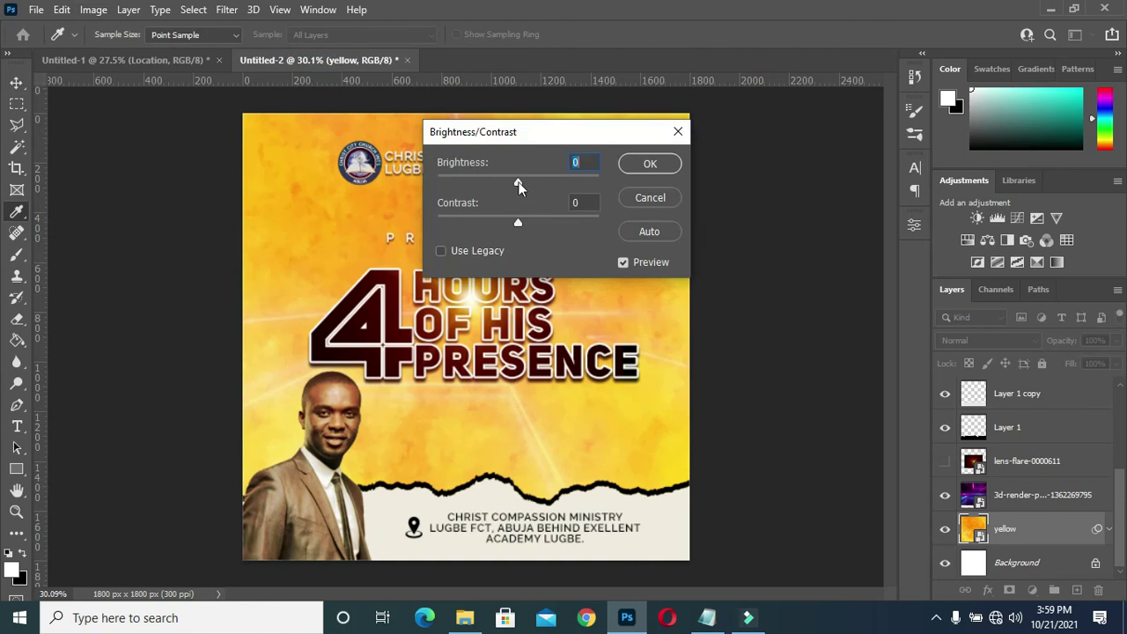
{"action": "left_click_drag", "start_coordinate": [520, 178], "coordinate": [497, 181]}
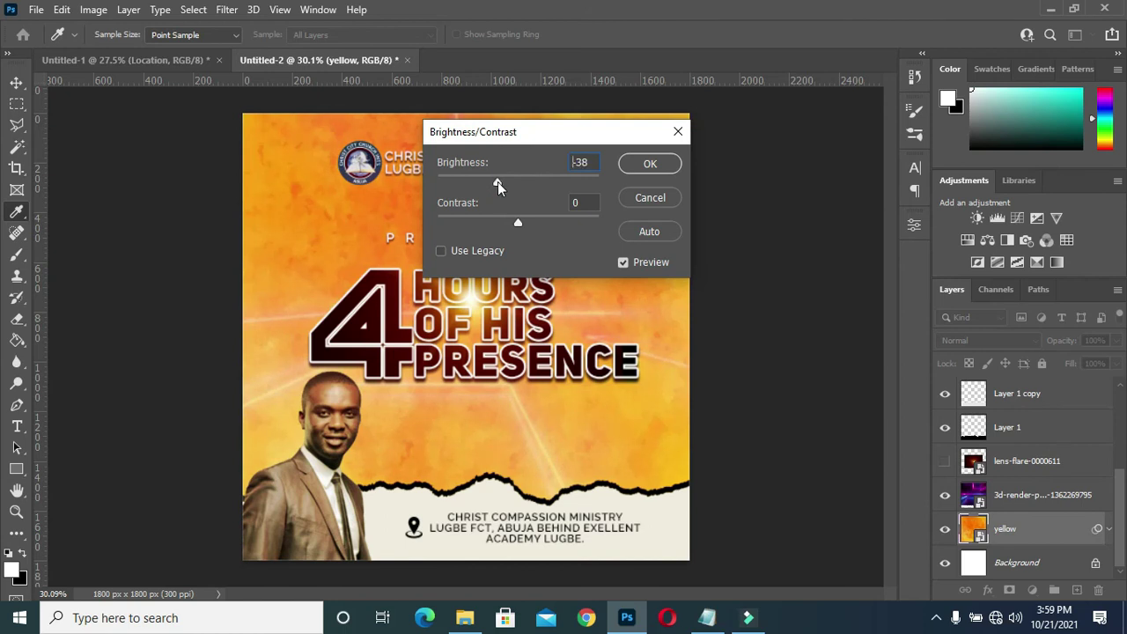
{"action": "left_click_drag", "start_coordinate": [518, 223], "coordinate": [545, 225]}
{"action": "left_click", "coordinate": [547, 226]}
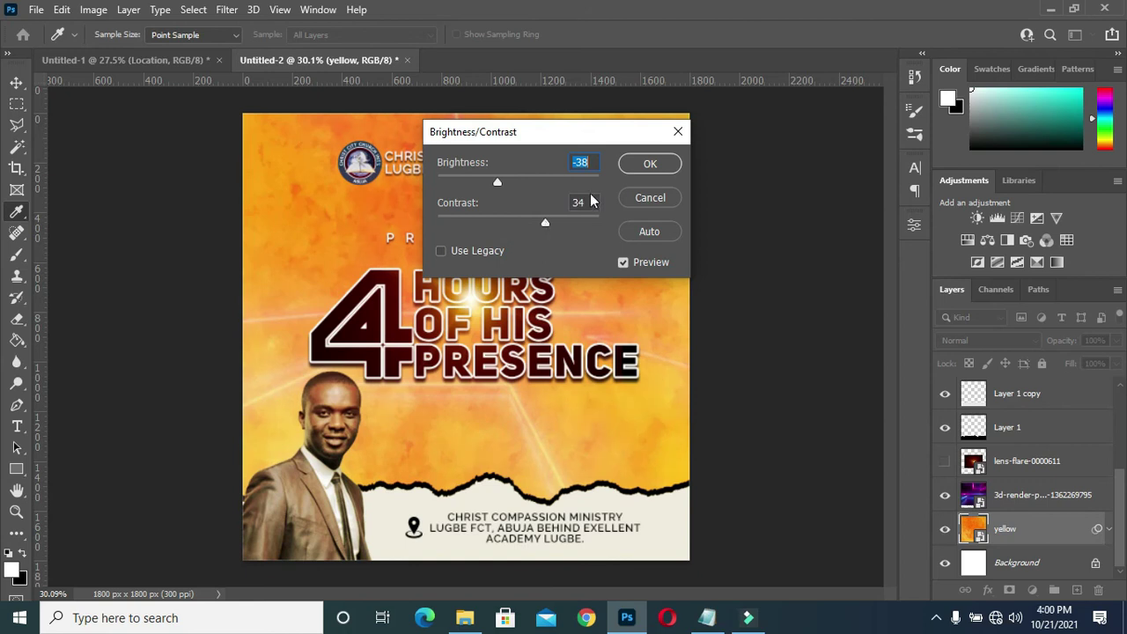
{"action": "left_click", "coordinate": [650, 165]}
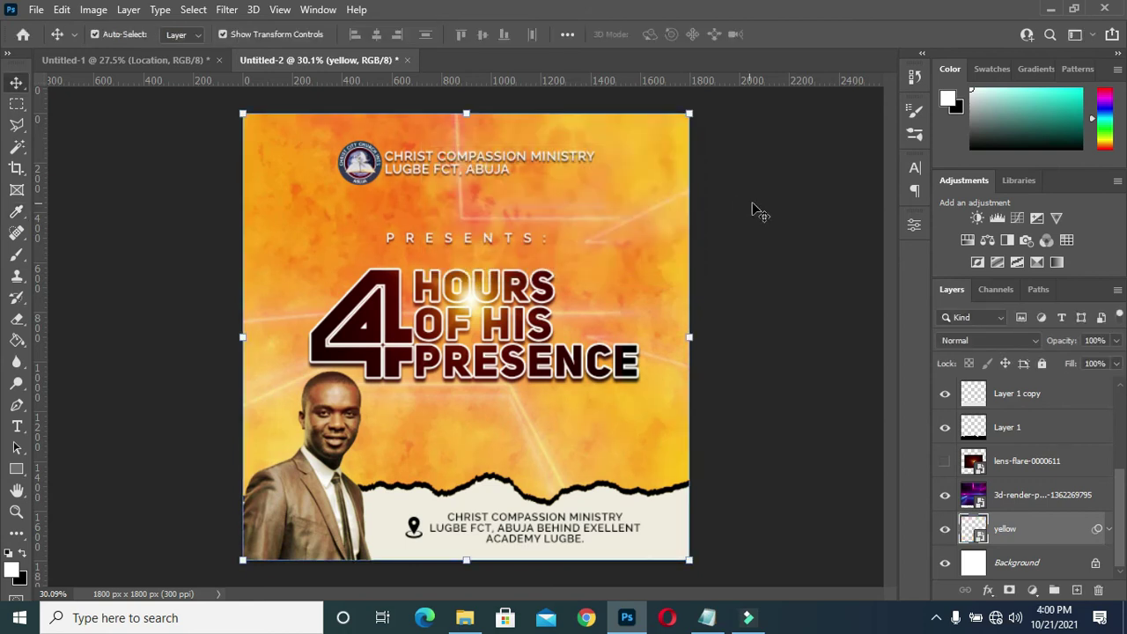
{"action": "left_click", "coordinate": [674, 291]}
{"action": "key", "text": "ctrl+Tab"}
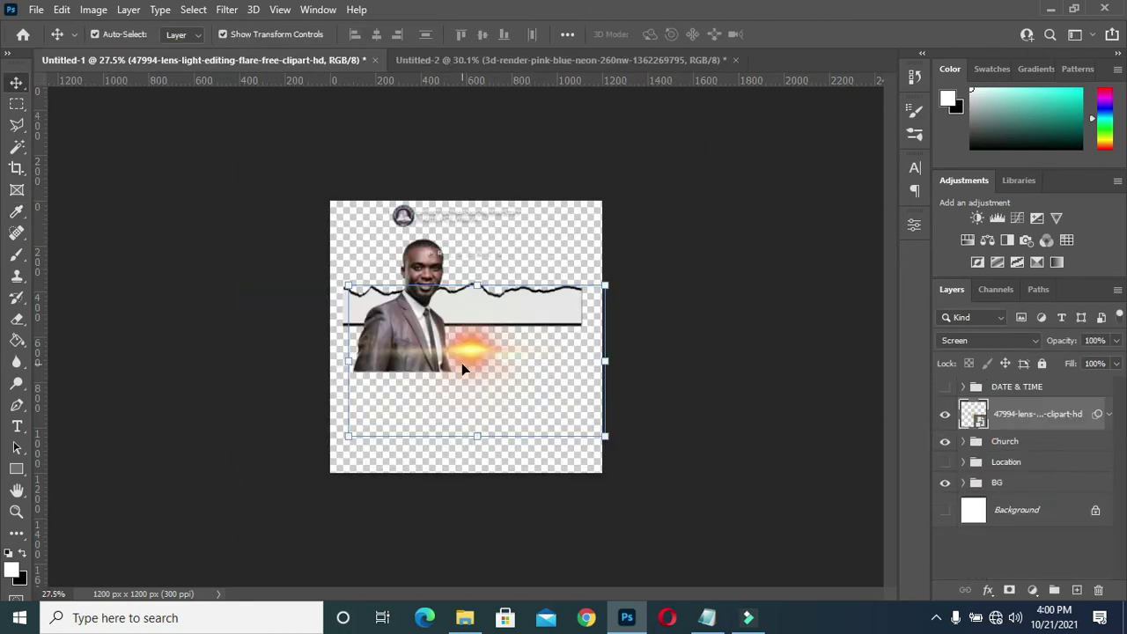
- Drag the lens flare from Untitled-1 into the flyer, enlarge it over the headline and raise its layer
{"action": "mouse_move", "coordinate": [467, 354]}
{"action": "left_mouse_down"}
{"action": "mouse_move", "coordinate": [513, 68]}
{"action": "mouse_move", "coordinate": [475, 385]}
{"action": "left_mouse_up"}
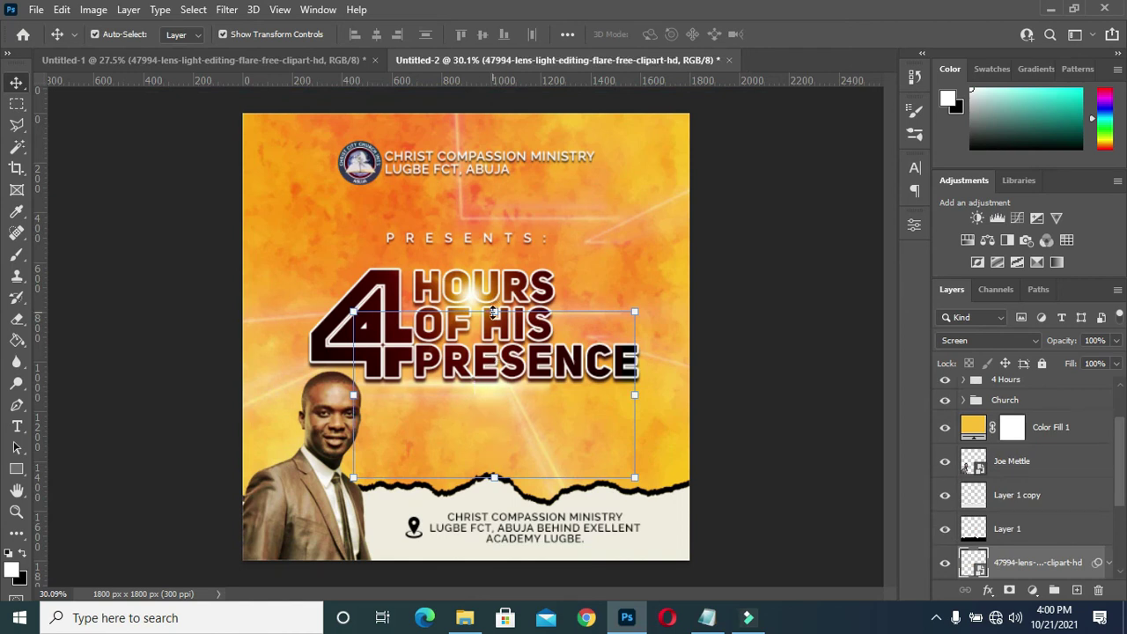
{"action": "left_click_drag", "start_coordinate": [495, 312], "coordinate": [498, 283]}
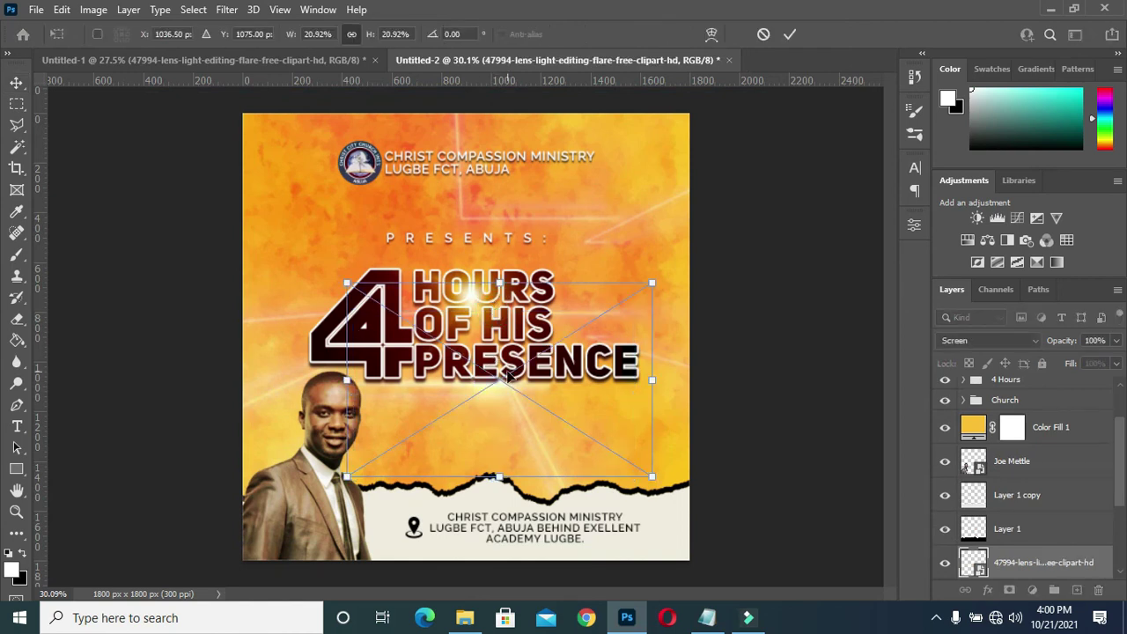
{"action": "left_click_drag", "start_coordinate": [500, 395], "coordinate": [480, 408]}
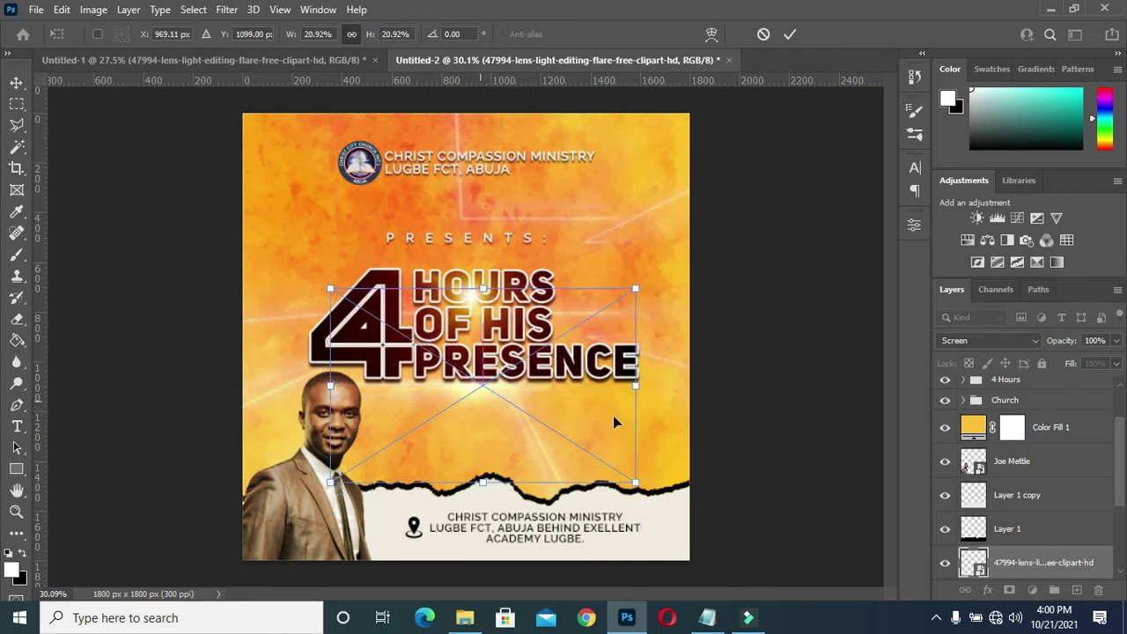
{"action": "scroll", "coordinate": [1010, 513], "scroll_direction": "down", "scroll_amount": 3}
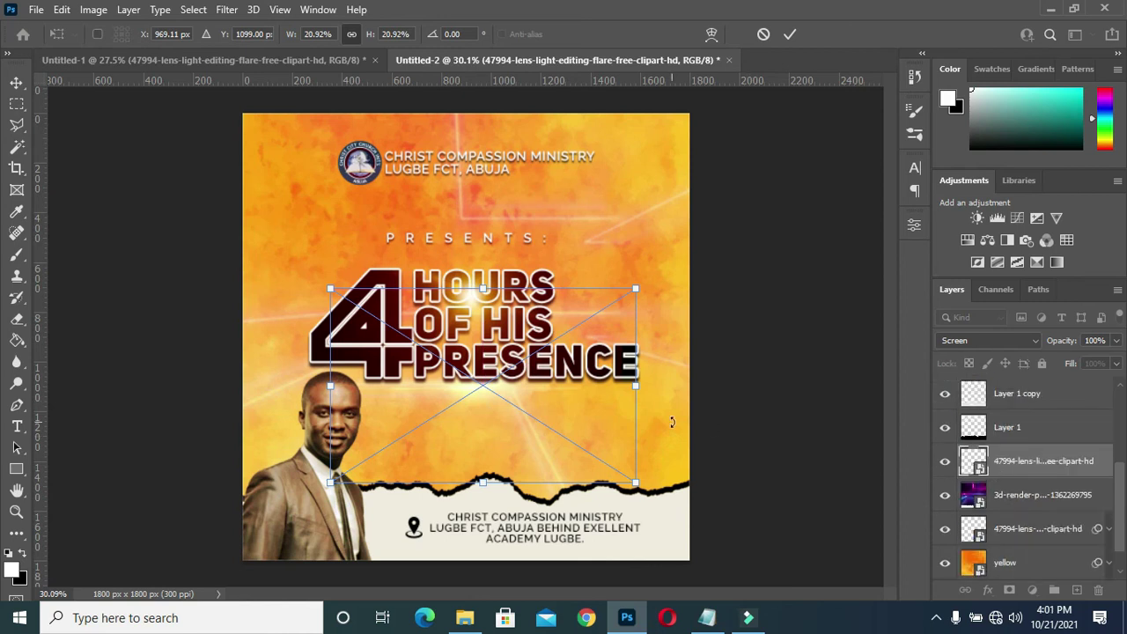
{"action": "mouse_move", "coordinate": [1034, 466]}
{"action": "left_mouse_down"}
{"action": "mouse_move", "coordinate": [1026, 368]}
{"action": "mouse_move", "coordinate": [1025, 398]}
{"action": "left_mouse_up"}
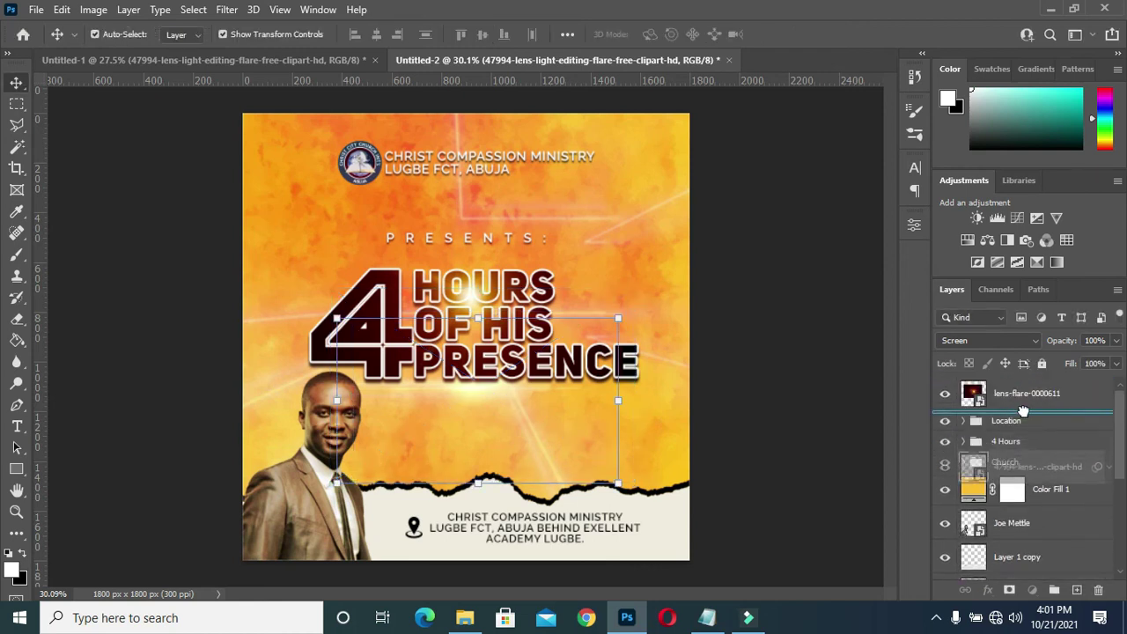
- Place the clipart flare between Location and 4 Hours, scale it to about 24% over the lower headline
{"action": "left_click_drag", "start_coordinate": [1026, 398], "coordinate": [1021, 408]}
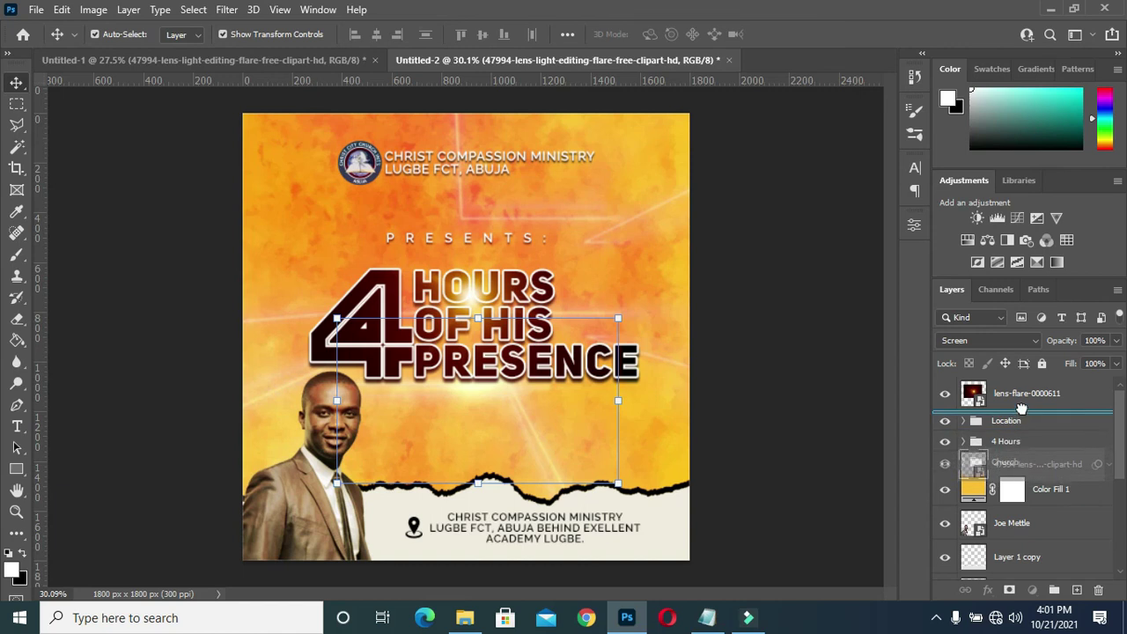
{"action": "left_click_drag", "start_coordinate": [1021, 409], "coordinate": [1021, 437]}
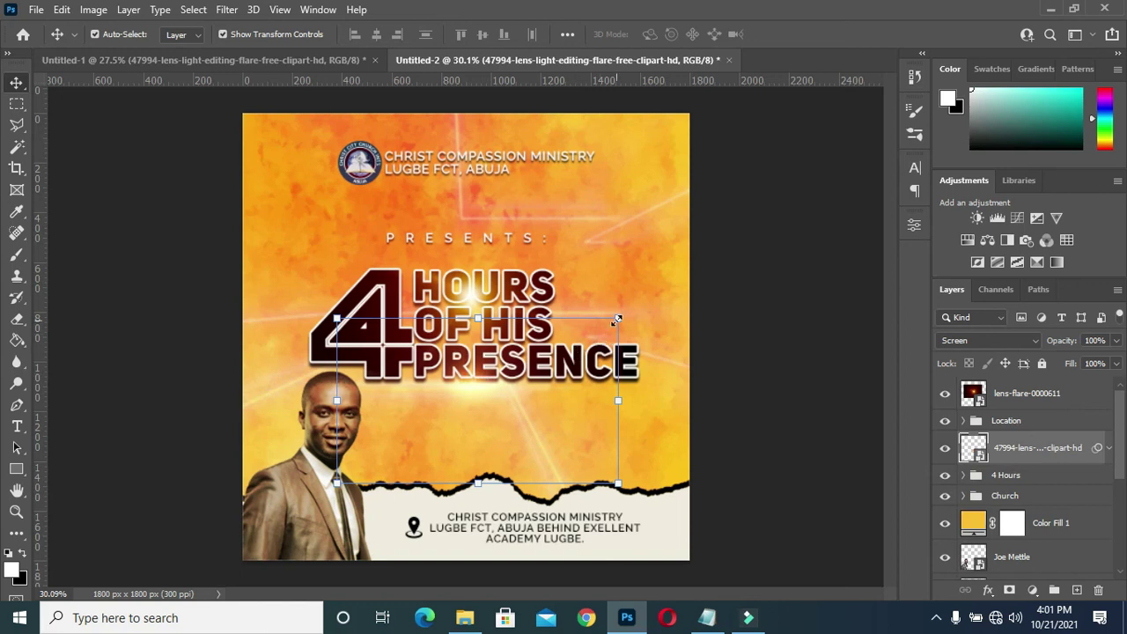
{"action": "left_click_drag", "start_coordinate": [617, 319], "coordinate": [672, 277]}
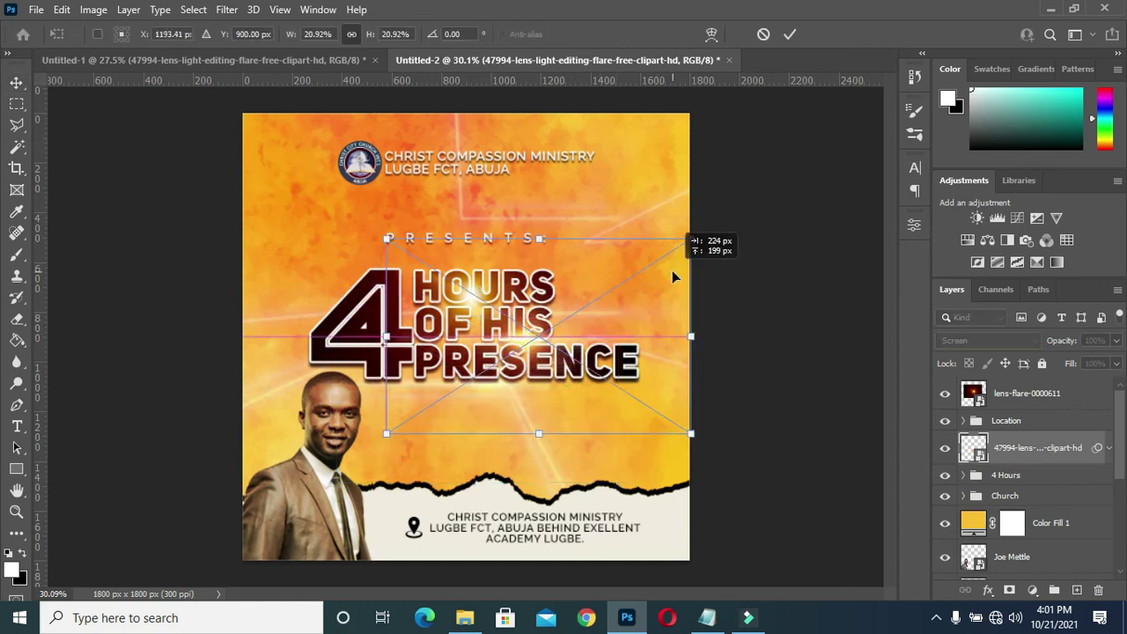
{"action": "left_click_drag", "start_coordinate": [384, 434], "coordinate": [340, 462]}
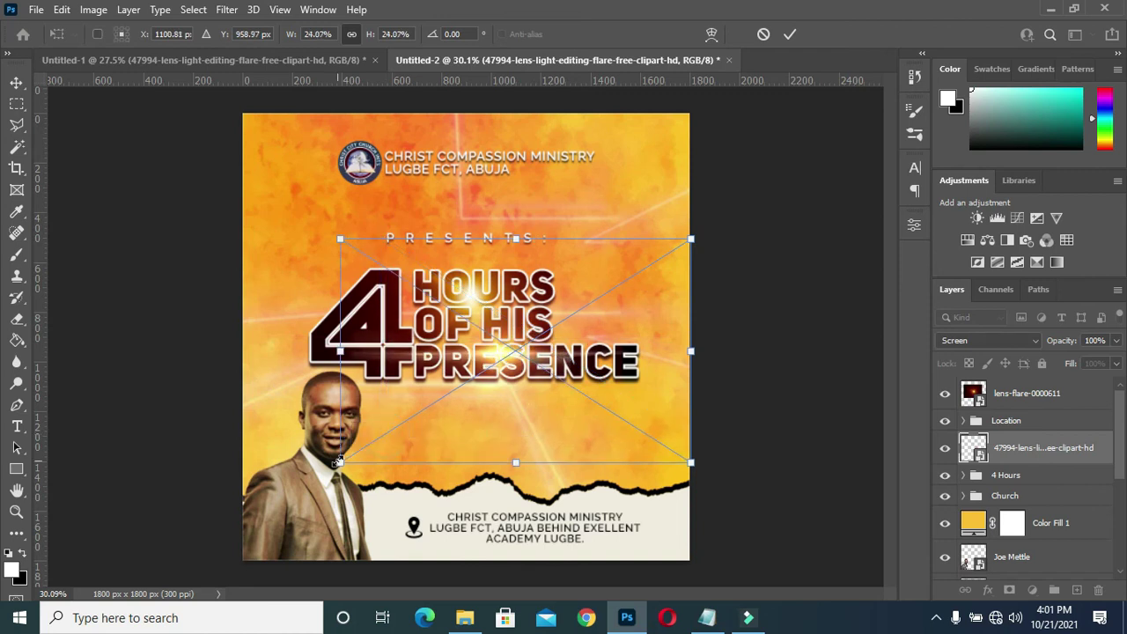
{"action": "left_click_drag", "start_coordinate": [508, 377], "coordinate": [463, 475]}
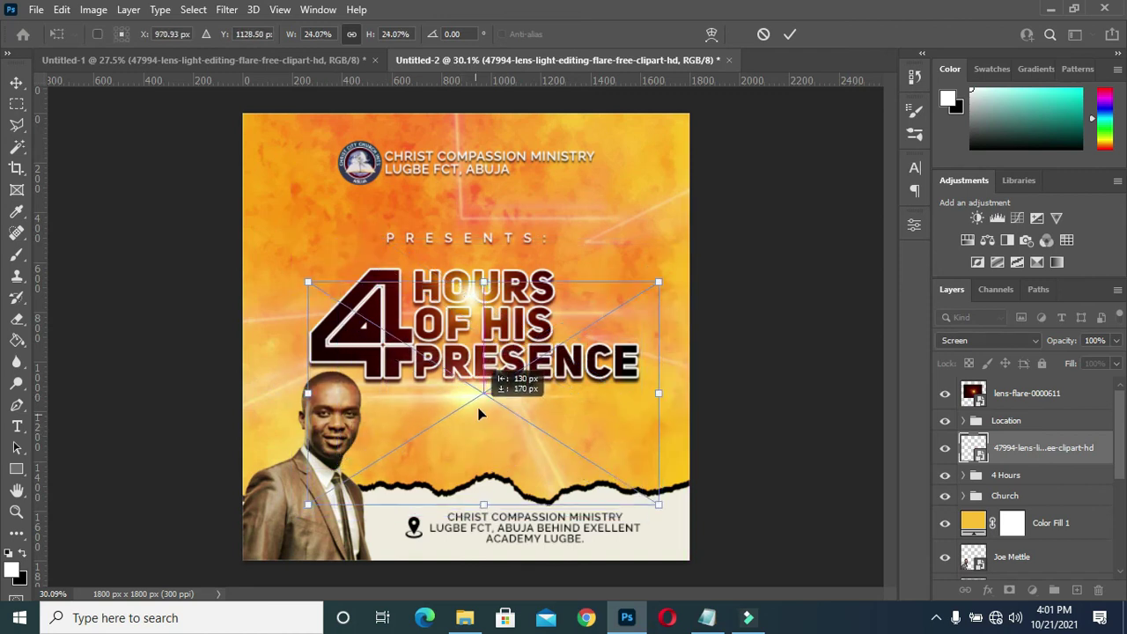
{"action": "left_click_drag", "start_coordinate": [461, 468], "coordinate": [476, 398]}
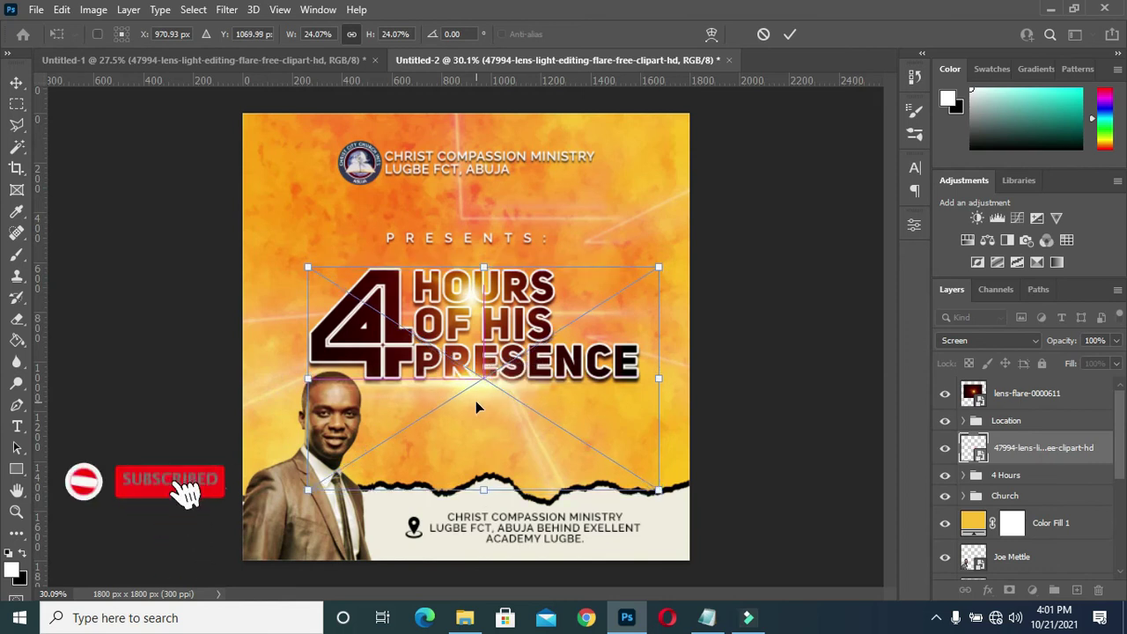
{"action": "left_click", "coordinate": [479, 397]}
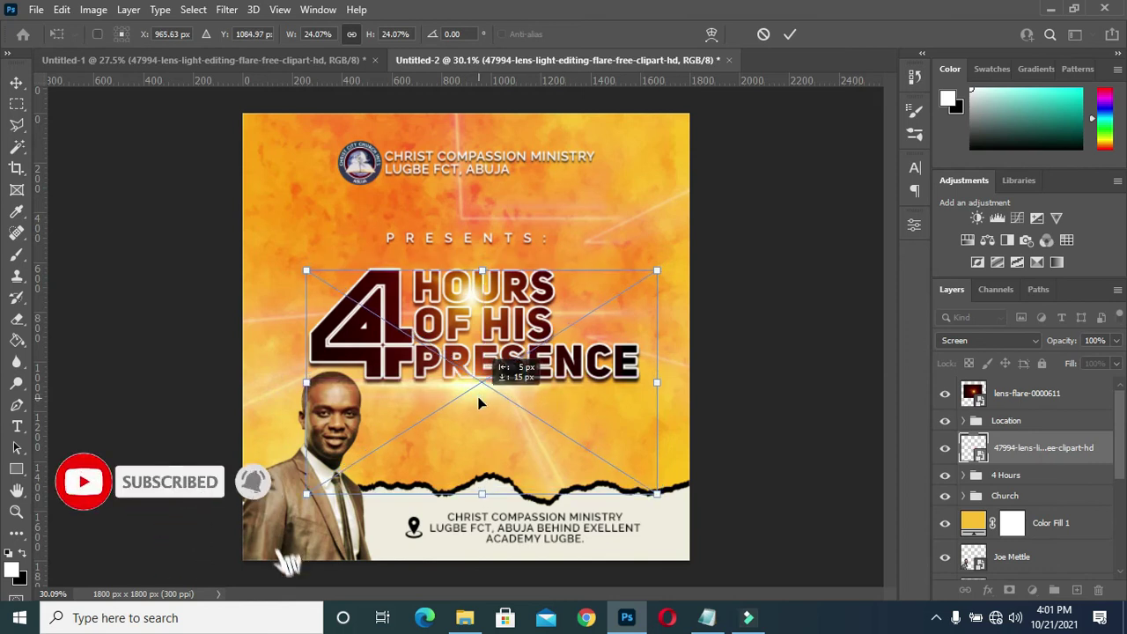
{"action": "key", "text": "Return"}
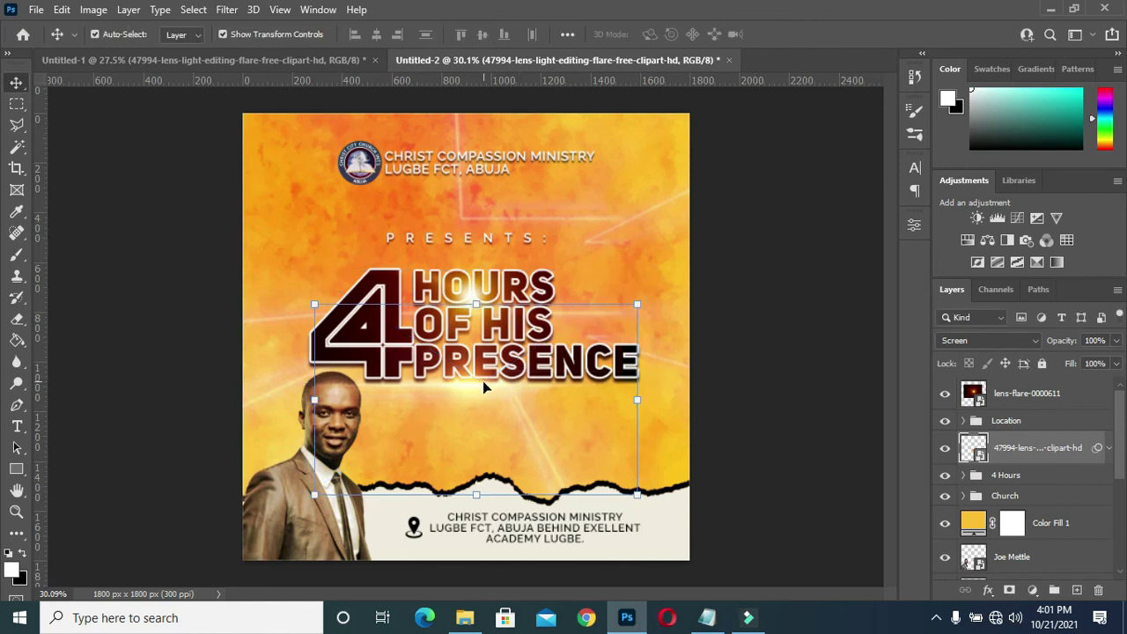
- Move the lens-flare-0000611 layer inside the 4 Hours group
{"action": "left_click", "coordinate": [478, 387]}
{"action": "left_click", "coordinate": [475, 397]}
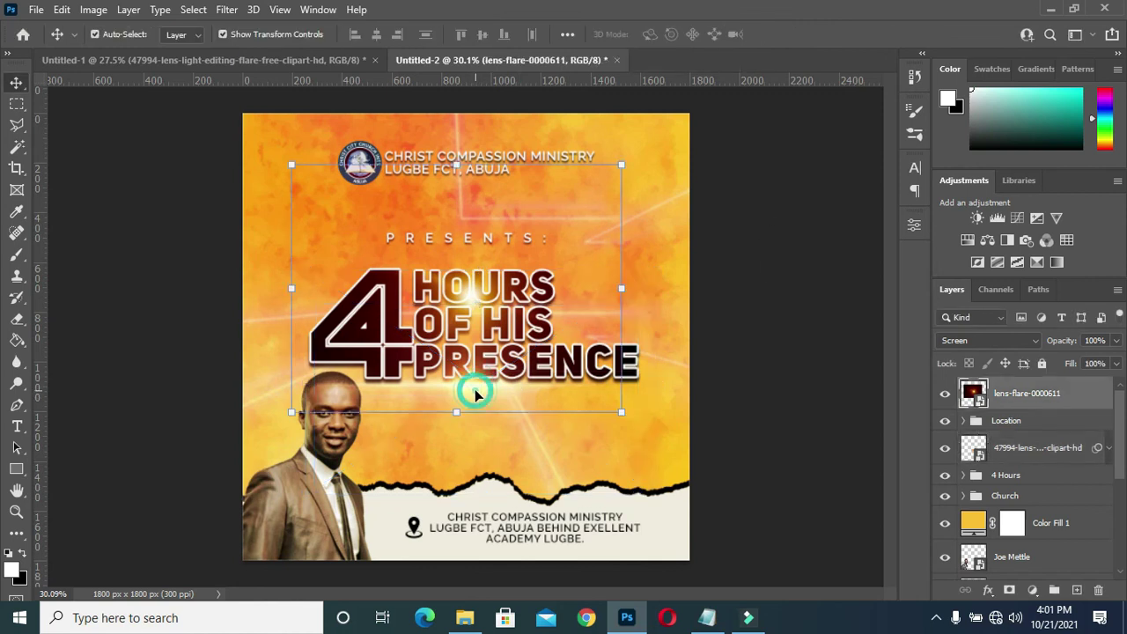
{"action": "left_click", "coordinate": [757, 357]}
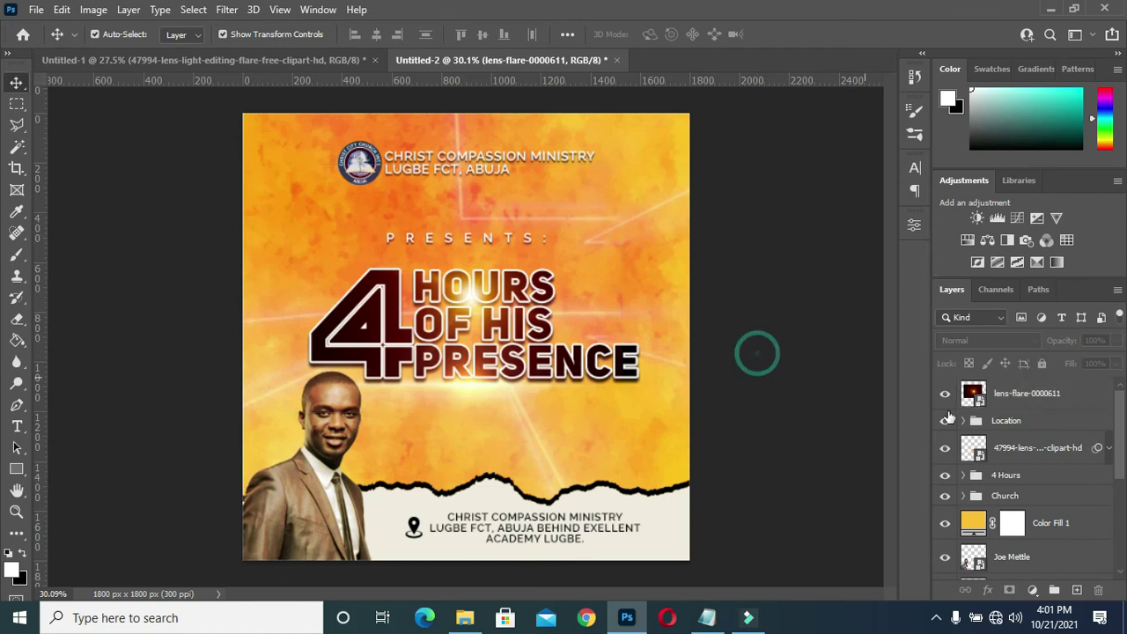
{"action": "left_click_drag", "start_coordinate": [973, 409], "coordinate": [1004, 474]}
{"action": "mouse_move", "coordinate": [563, 407]}
{"action": "left_mouse_down"}
{"action": "mouse_move", "coordinate": [546, 409]}
{"action": "mouse_move", "coordinate": [560, 403]}
{"action": "left_mouse_up"}
- Shift the clipart flare right beside PRESENCE and move the other clipart flare into the 4 Hours group
{"action": "left_click", "coordinate": [1031, 499]}
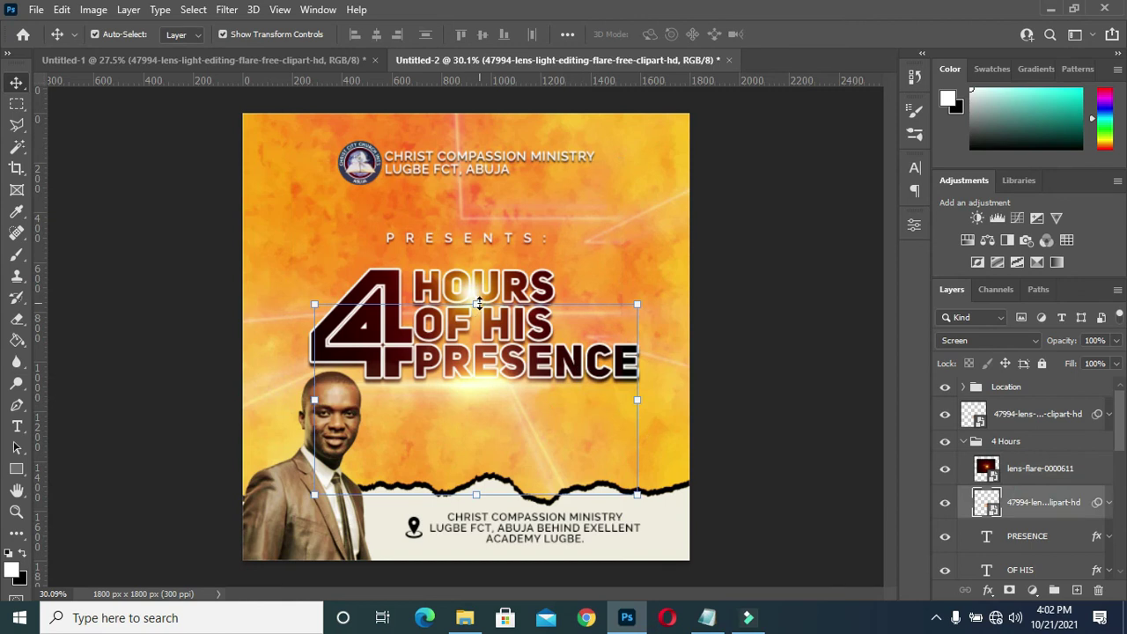
{"action": "key", "text": "ctrl+t"}
{"action": "left_click_drag", "start_coordinate": [511, 428], "coordinate": [542, 433]}
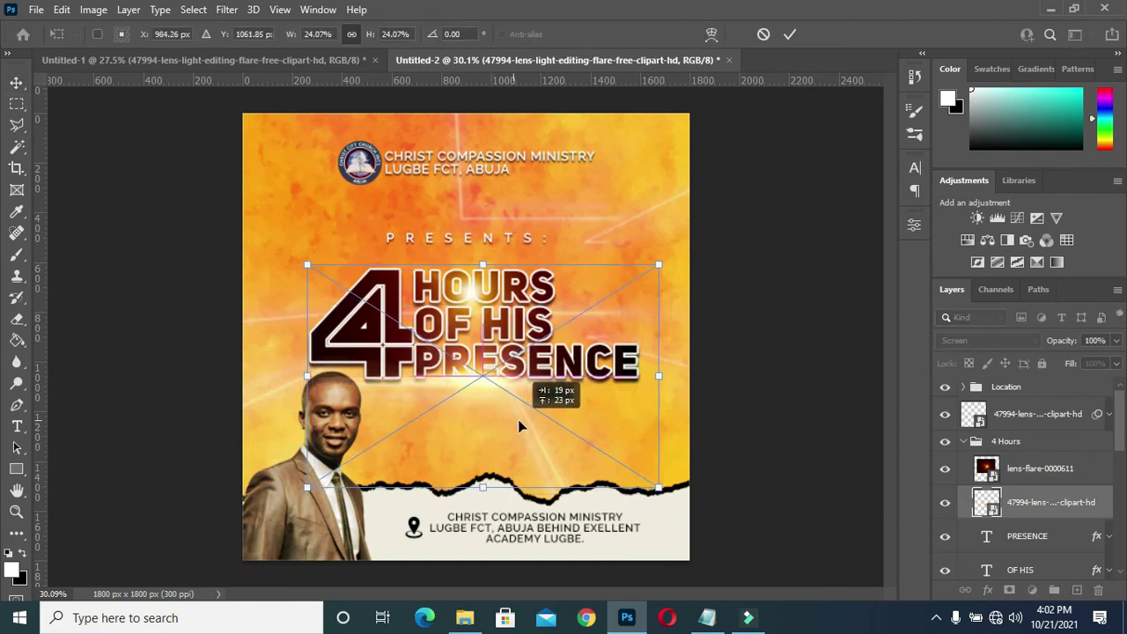
{"action": "left_click_drag", "start_coordinate": [542, 428], "coordinate": [551, 426]}
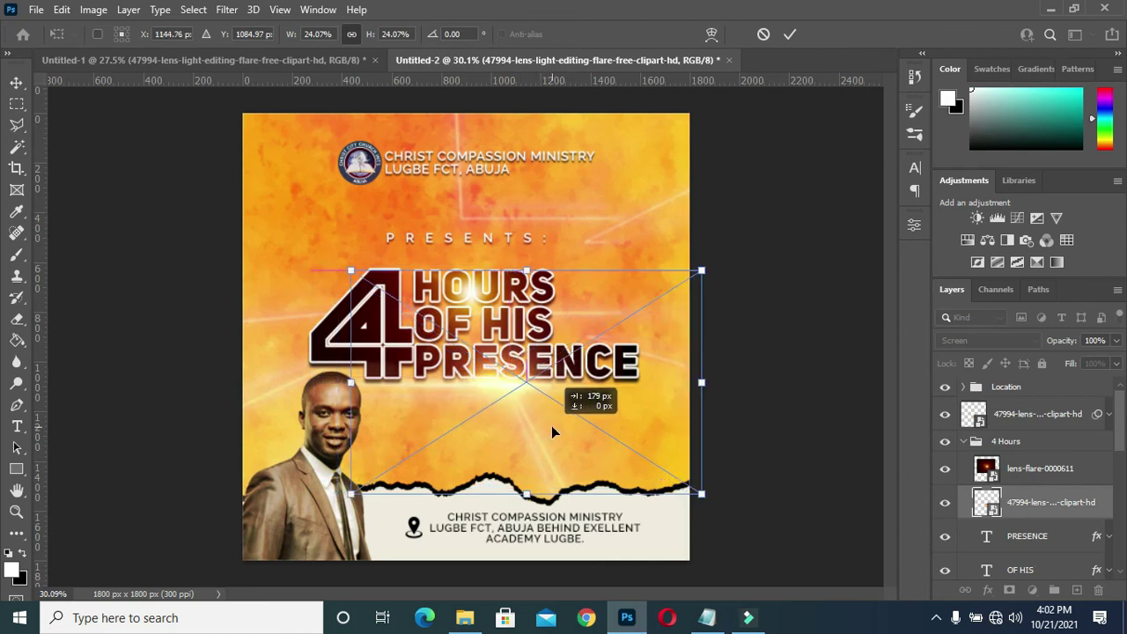
{"action": "left_click_drag", "start_coordinate": [551, 425], "coordinate": [551, 427]}
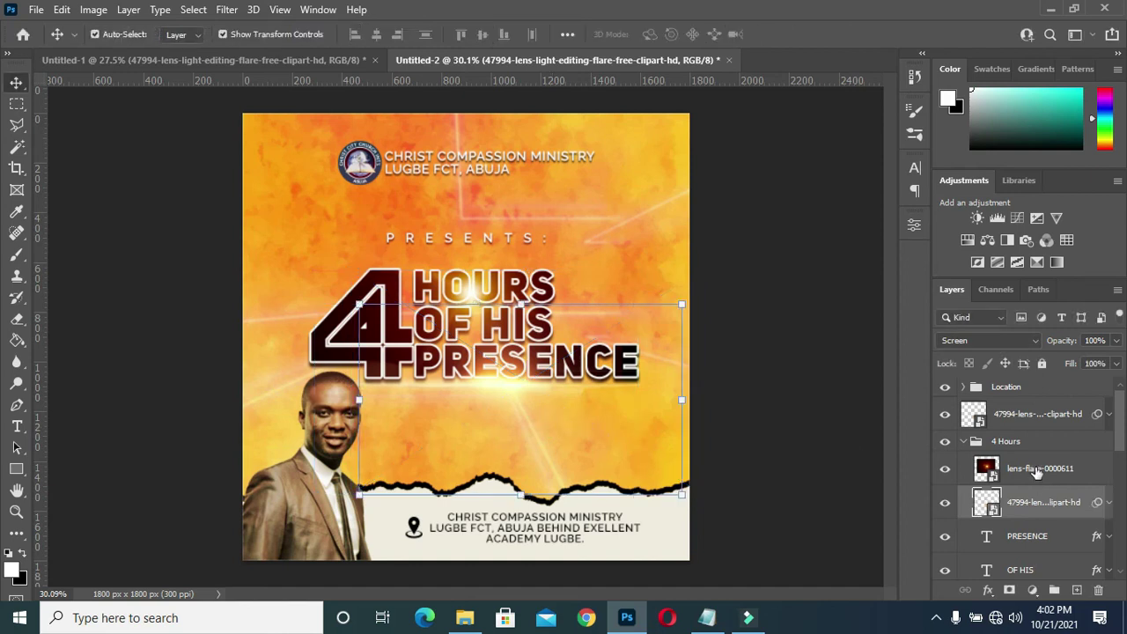
{"action": "left_click_drag", "start_coordinate": [1033, 472], "coordinate": [1014, 421]}
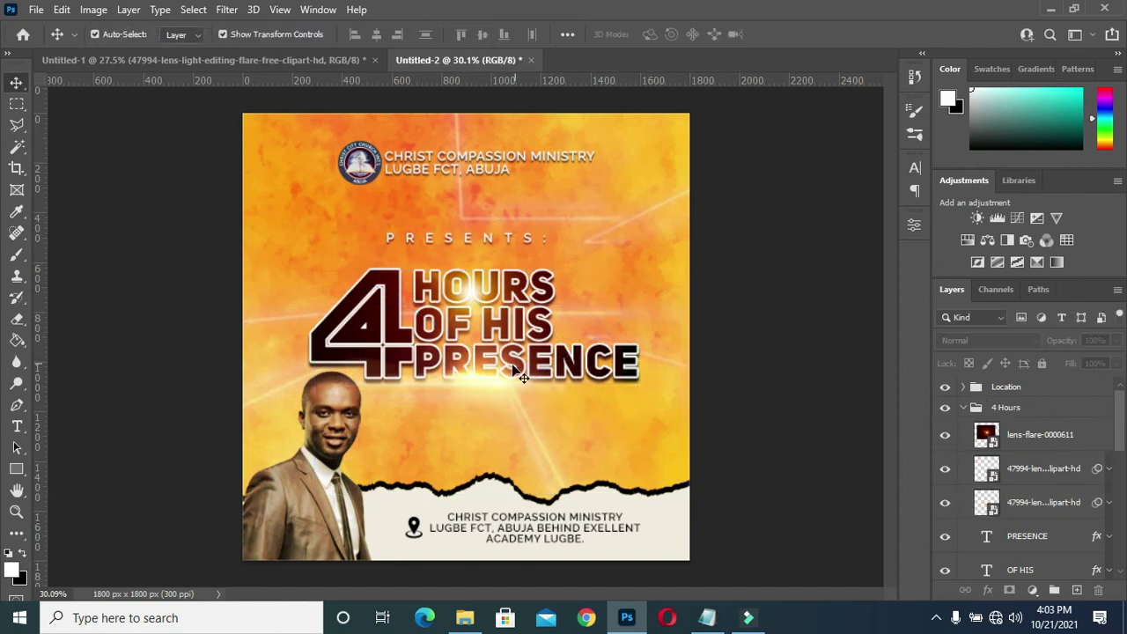
{"action": "left_click", "coordinate": [220, 59]}
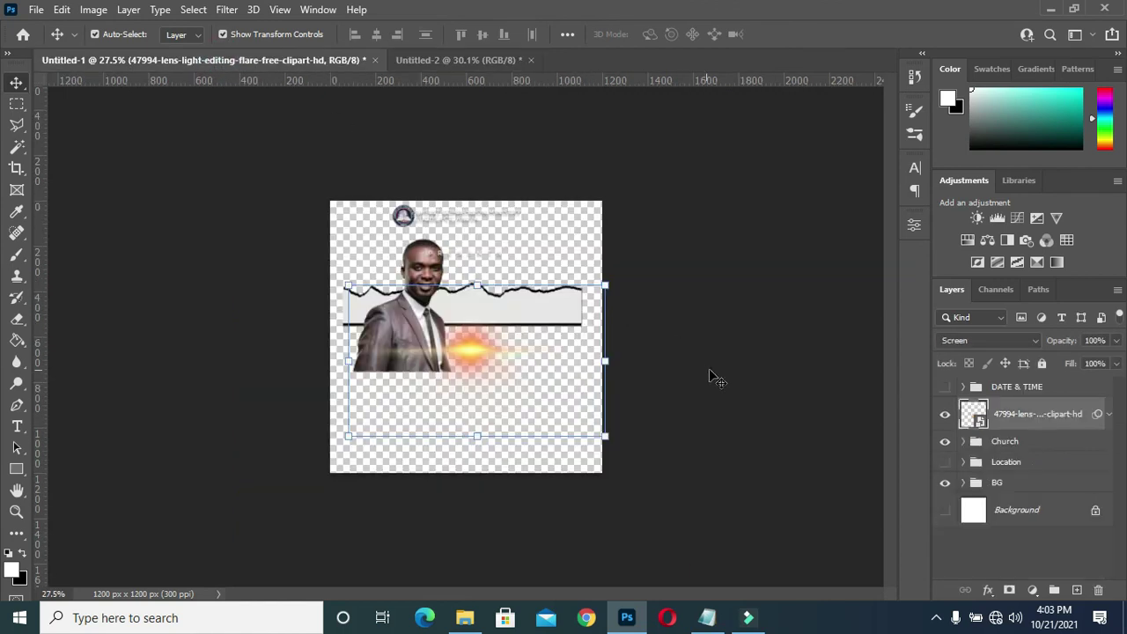
- Copy the DATE & TIME group from Untitled-1 into the flyer, scale it to about 138%, and make it visible
{"action": "mouse_move", "coordinate": [1003, 388]}
{"action": "left_mouse_down"}
{"action": "mouse_move", "coordinate": [656, 223]}
{"action": "mouse_move", "coordinate": [532, 444]}
{"action": "left_mouse_up"}
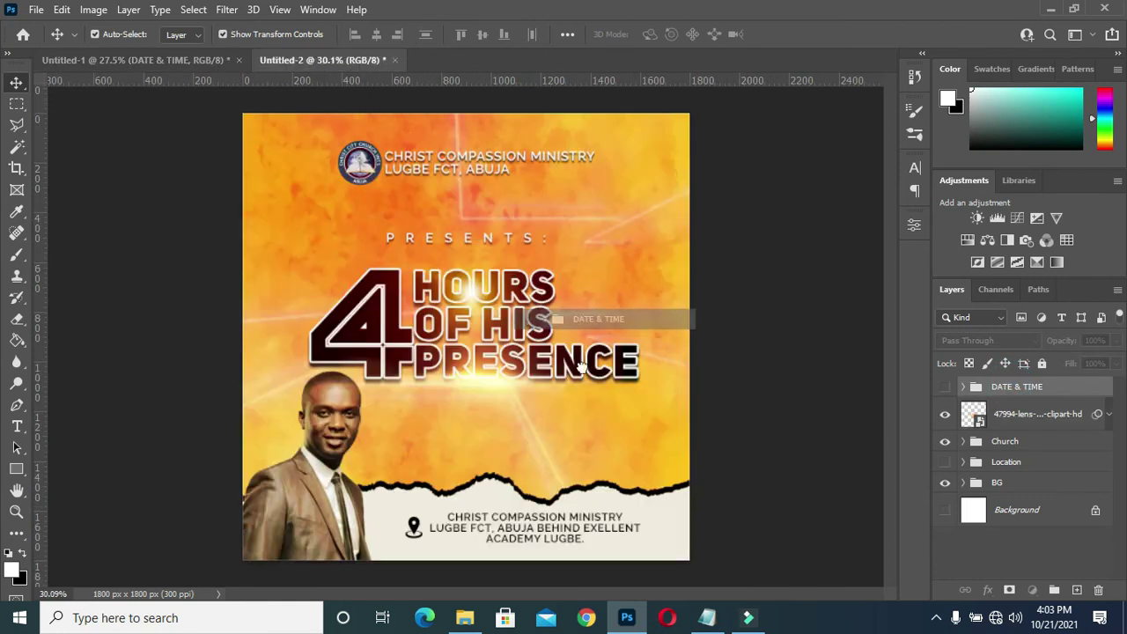
{"action": "left_click_drag", "start_coordinate": [533, 444], "coordinate": [532, 436]}
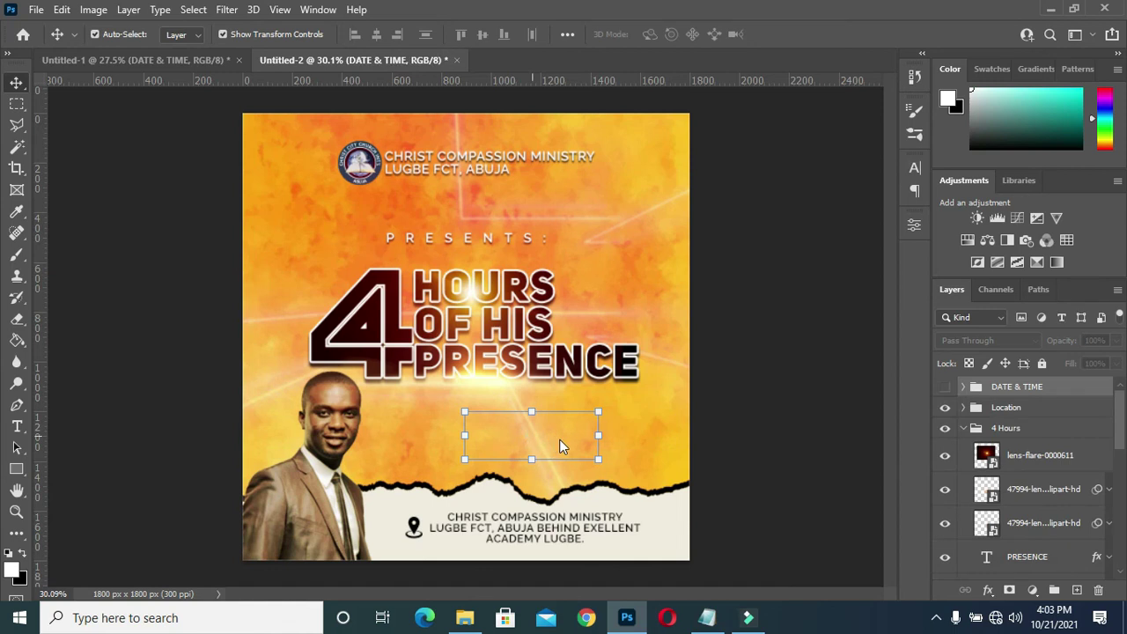
{"action": "left_click", "coordinate": [963, 429]}
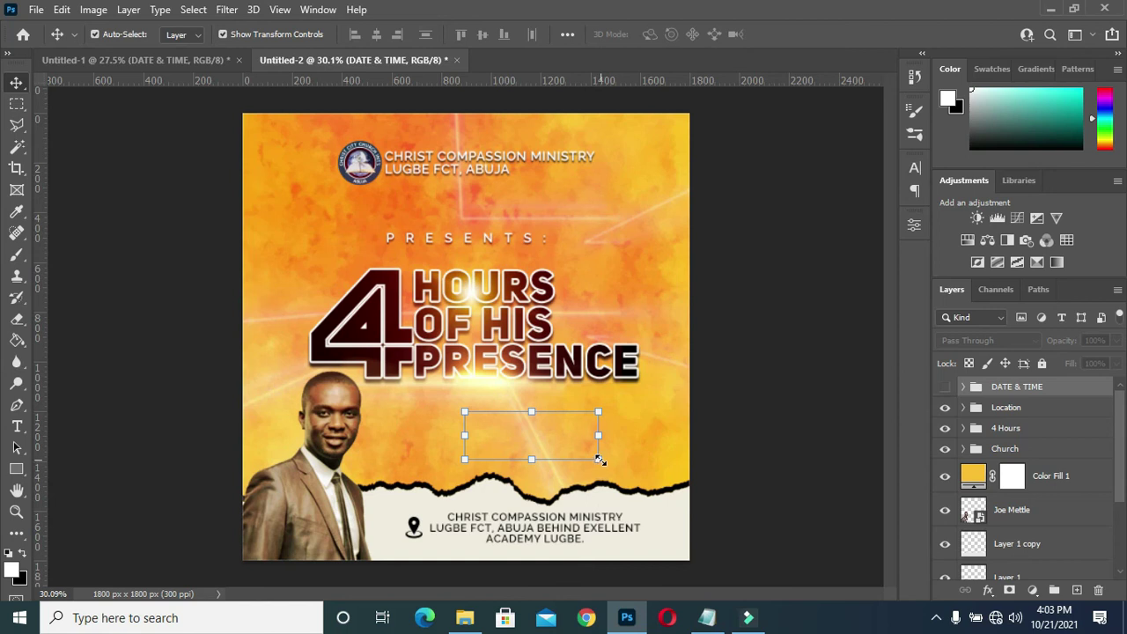
{"action": "left_click_drag", "start_coordinate": [597, 459], "coordinate": [633, 471]}
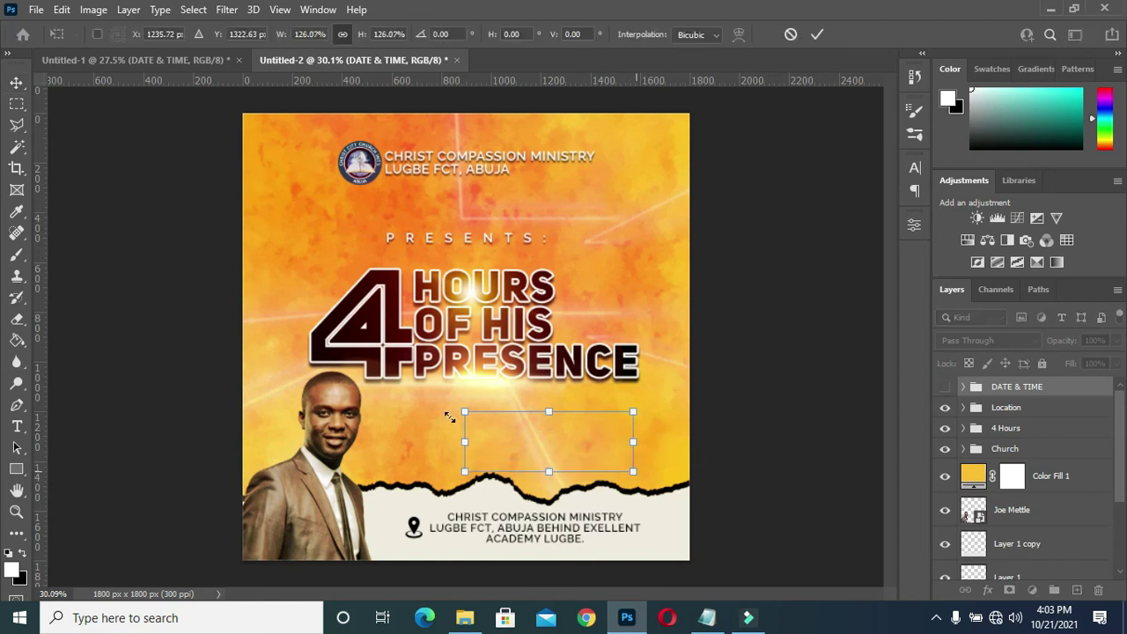
{"action": "left_click_drag", "start_coordinate": [464, 411], "coordinate": [448, 405]}
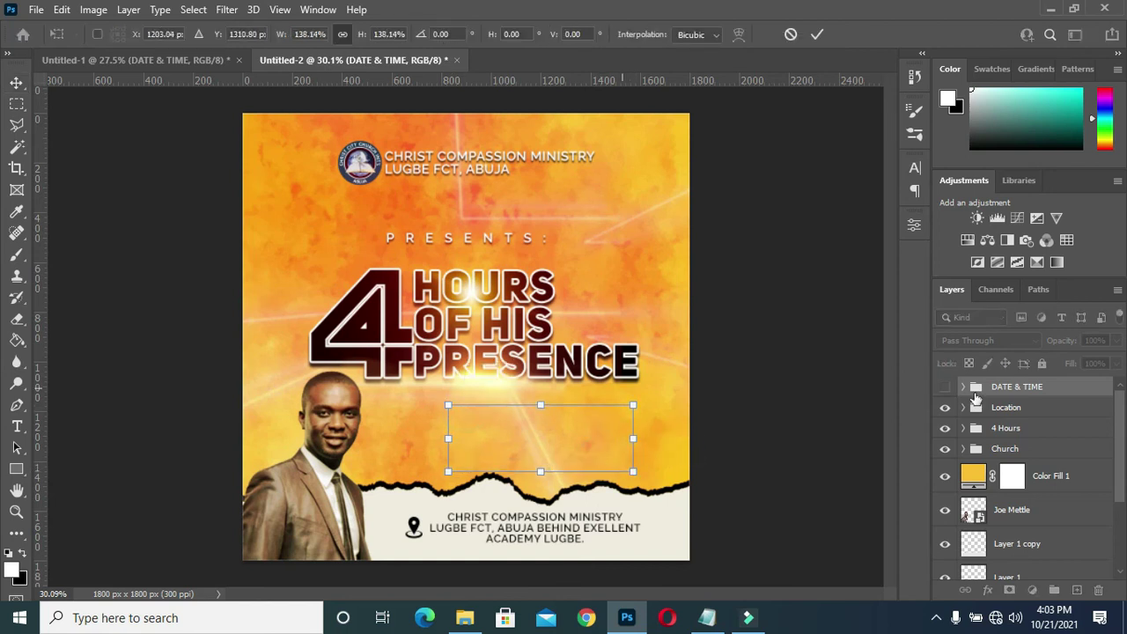
{"action": "key", "text": "Return"}
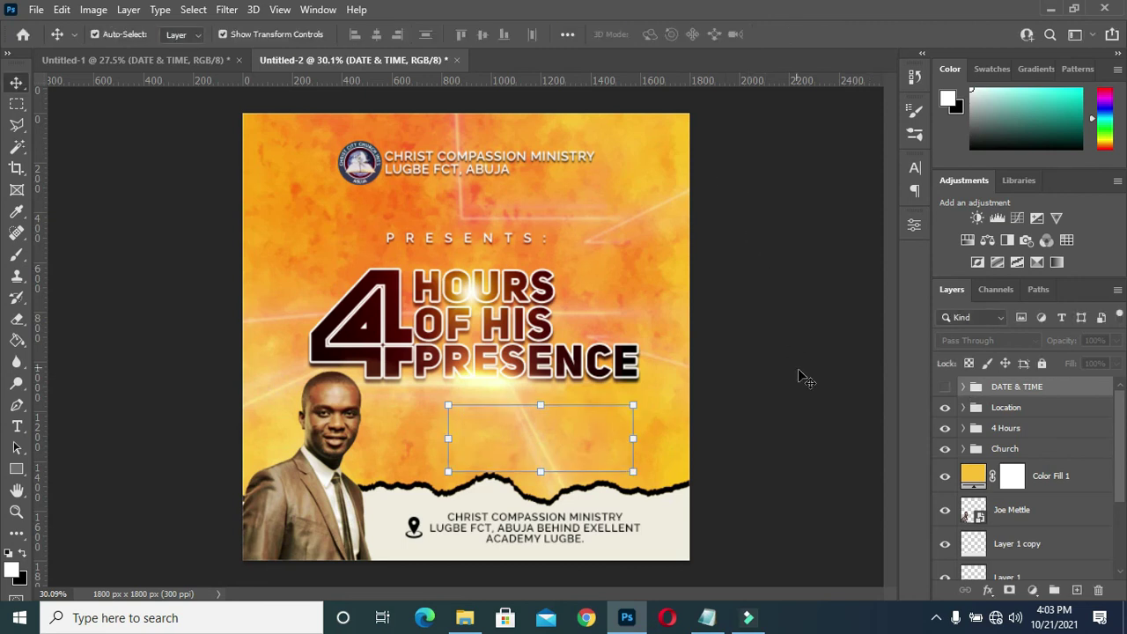
{"action": "left_click", "coordinate": [944, 386]}
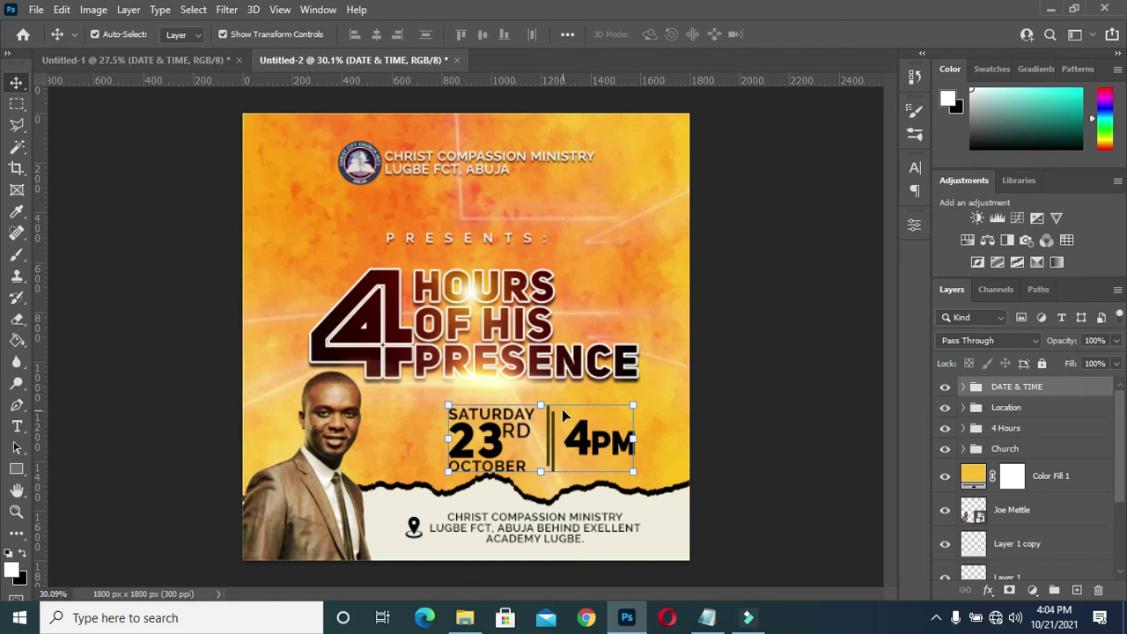
- Position the SATURDAY 23RD OCTOBER | 4PM block beneath PRESENCE, right of the speaker
{"action": "key", "text": "ctrl+t"}
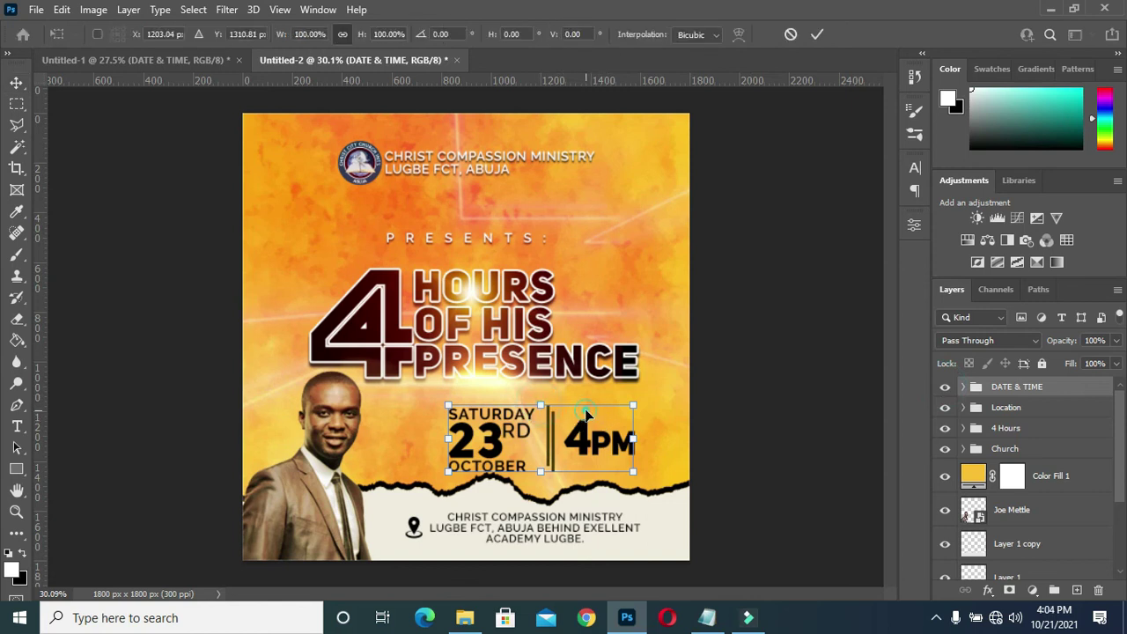
{"action": "left_click_drag", "start_coordinate": [586, 414], "coordinate": [611, 406]}
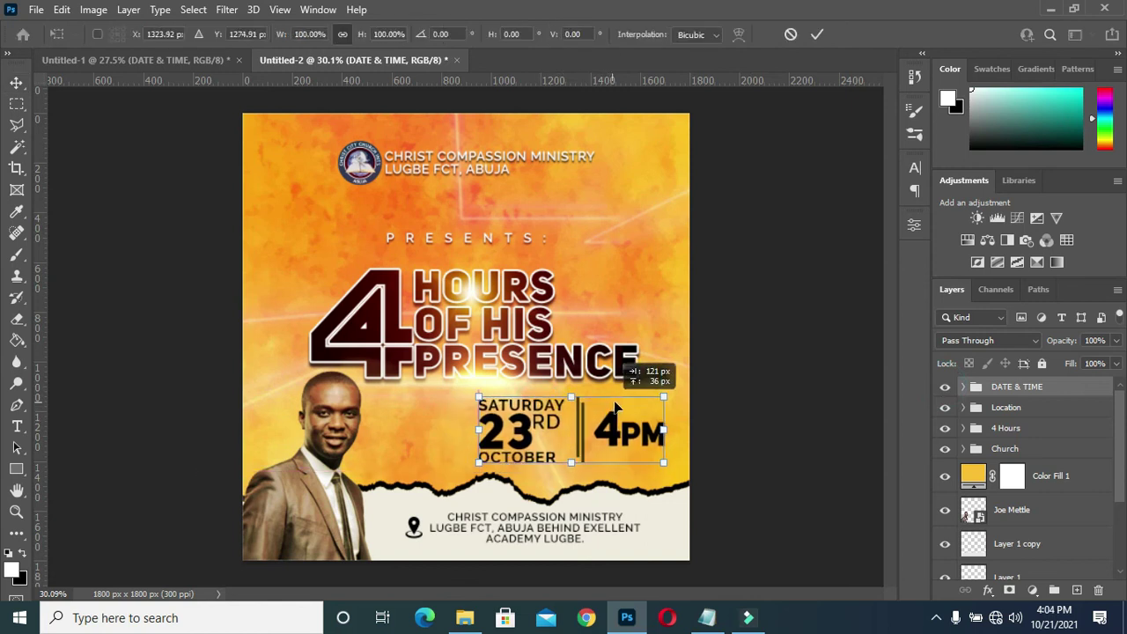
{"action": "left_click_drag", "start_coordinate": [604, 407], "coordinate": [591, 406]}
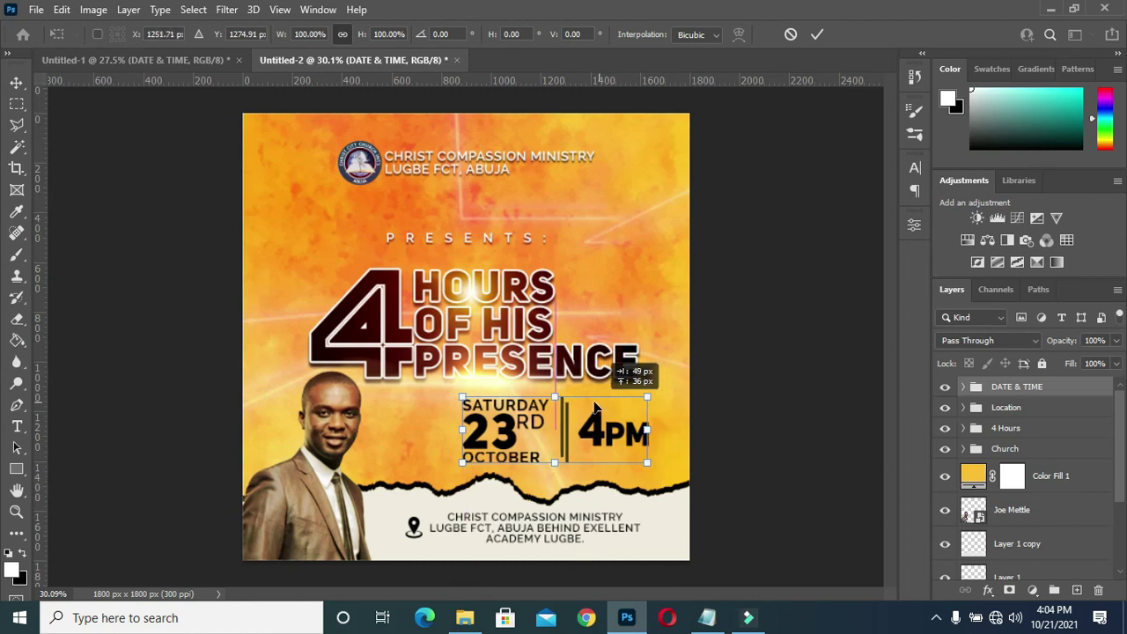
{"action": "key", "text": "shift+Right"}
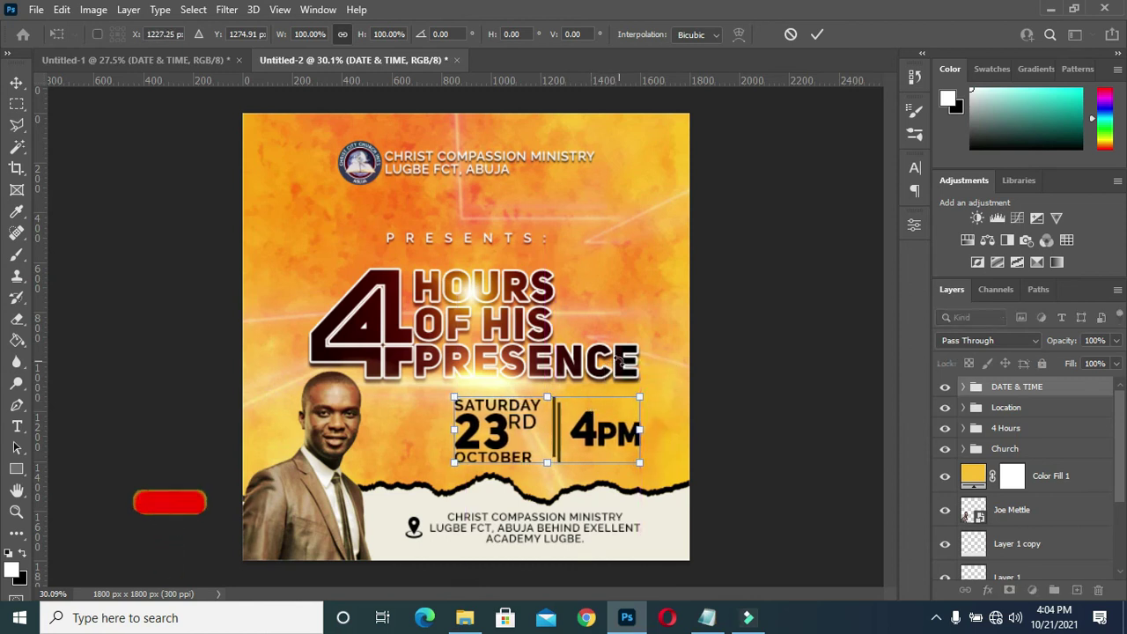
{"action": "left_click", "coordinate": [817, 34]}
{"action": "left_click", "coordinate": [799, 248]}
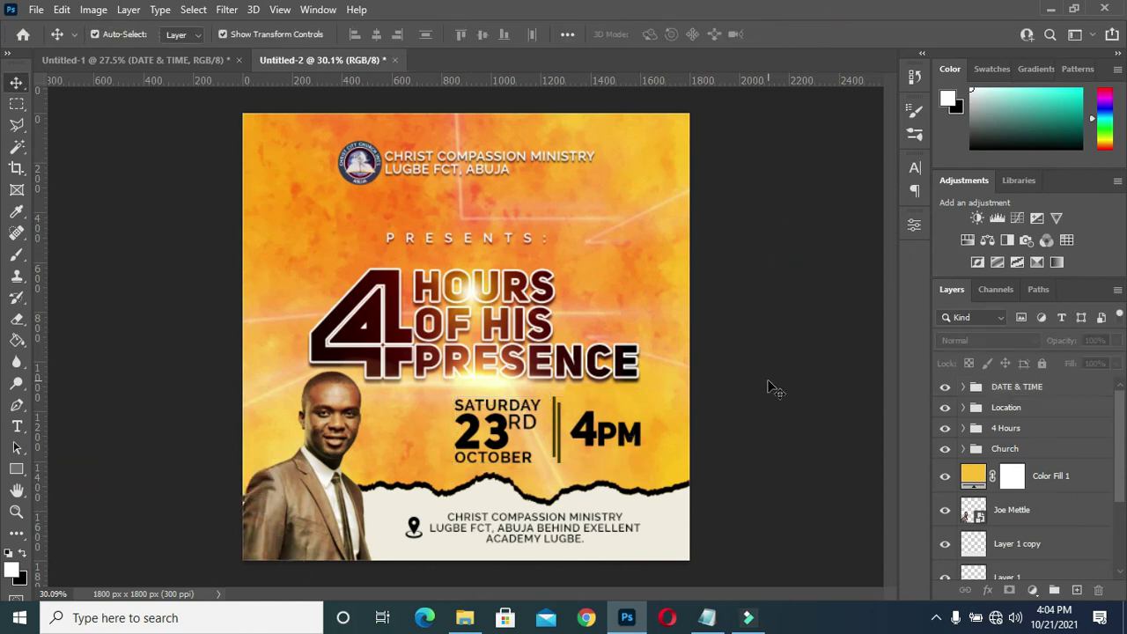